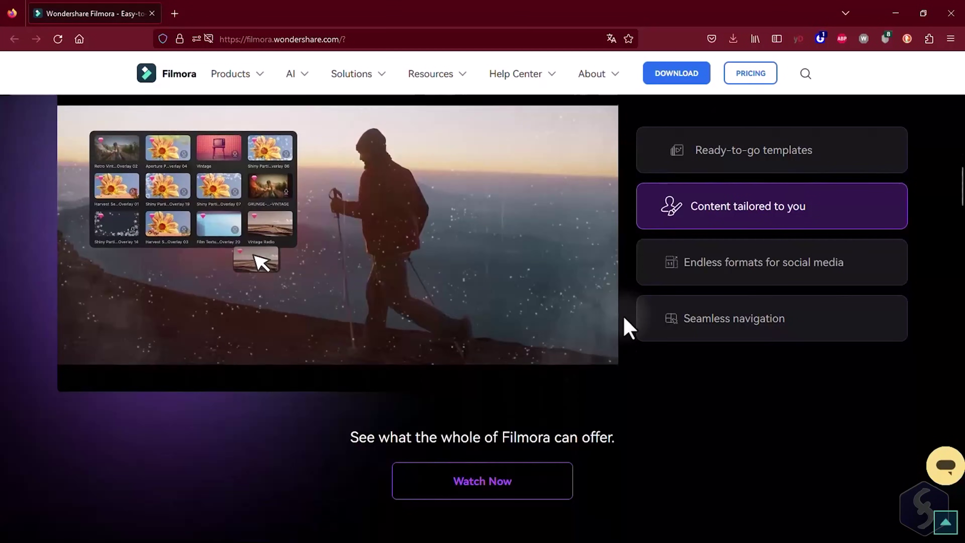
- Scroll the Filmora homepage and pricing page, highlighting the Perpetual Plan name
scroll(625, 321, down, 12)
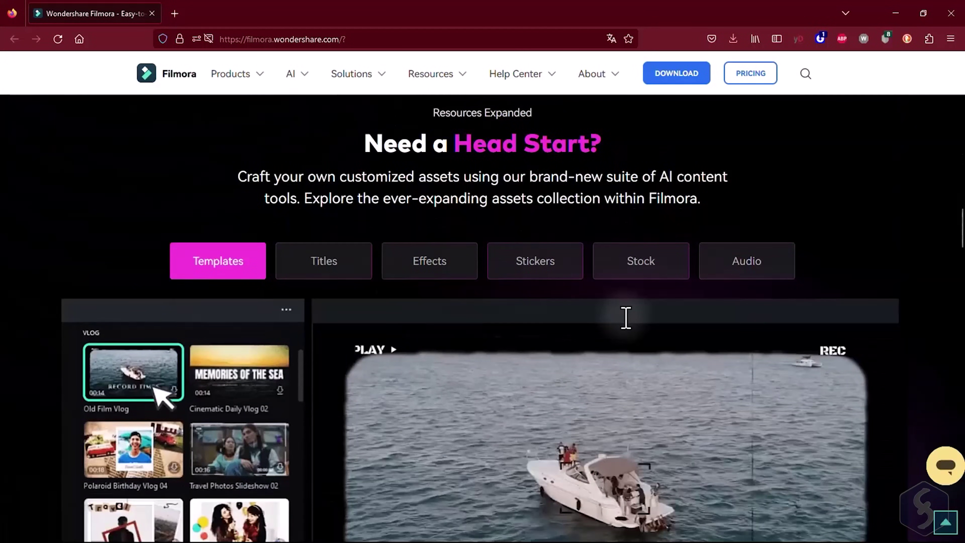
scroll(626, 319, down, 20)
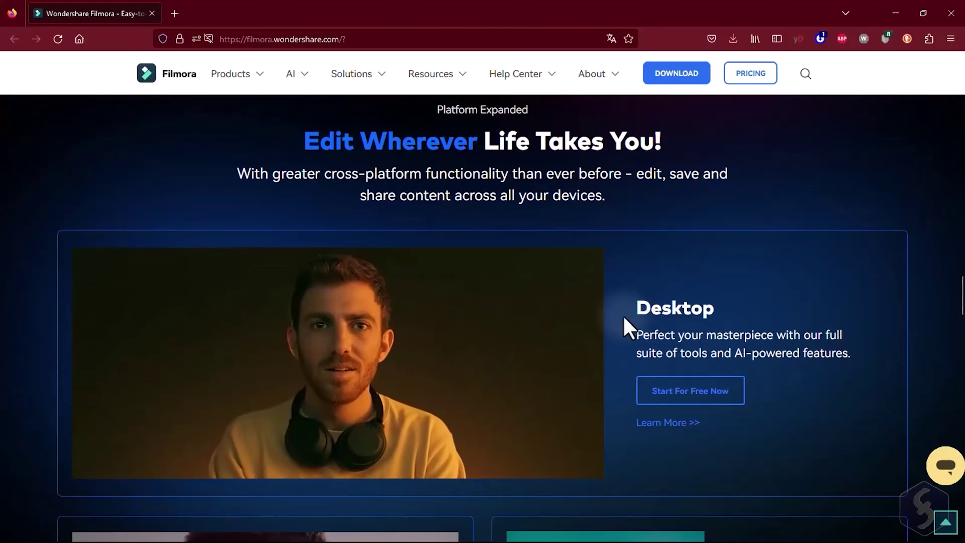
mouse_move(231, 74)
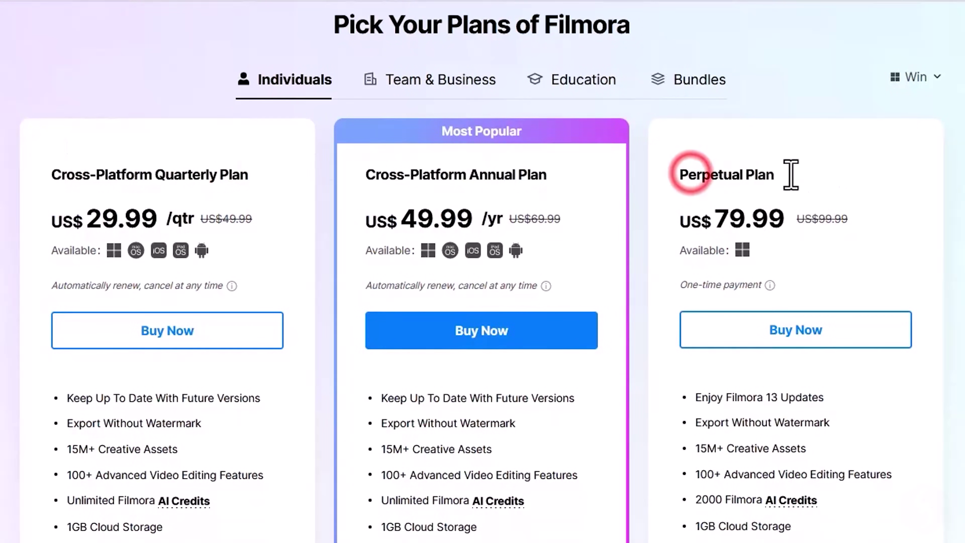
drag(688, 175, 775, 175)
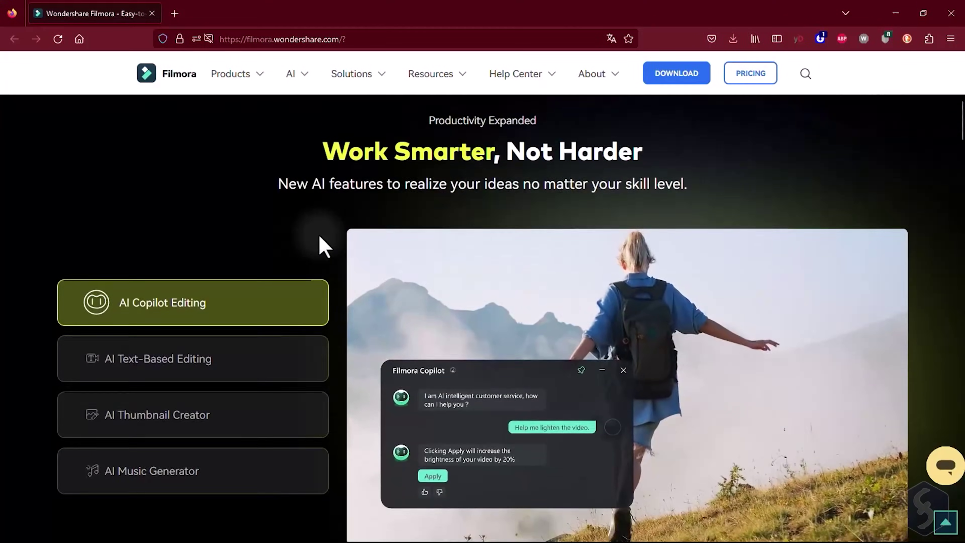
scroll(323, 243, down, 1)
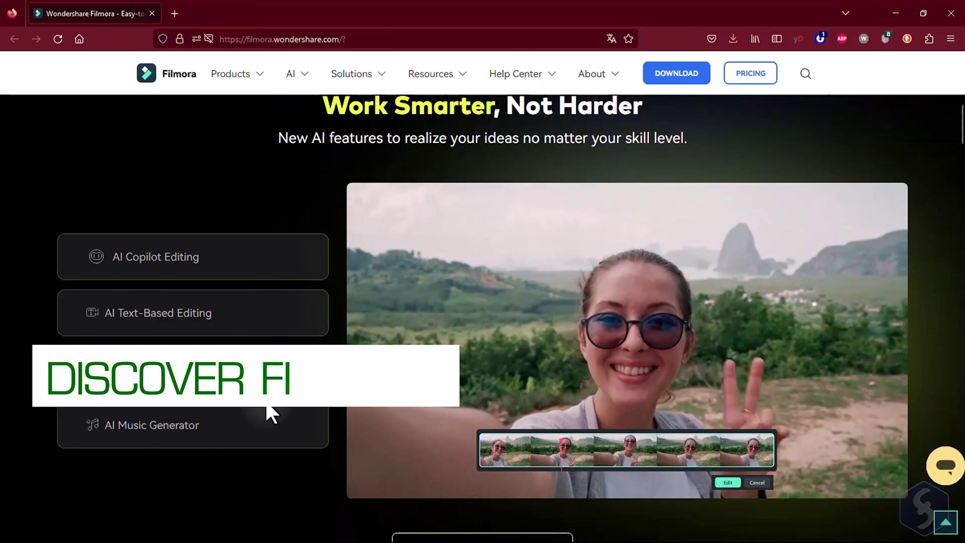
- Show the AI Music Generator demo from the Work Smarter section and scroll past it
click(272, 430)
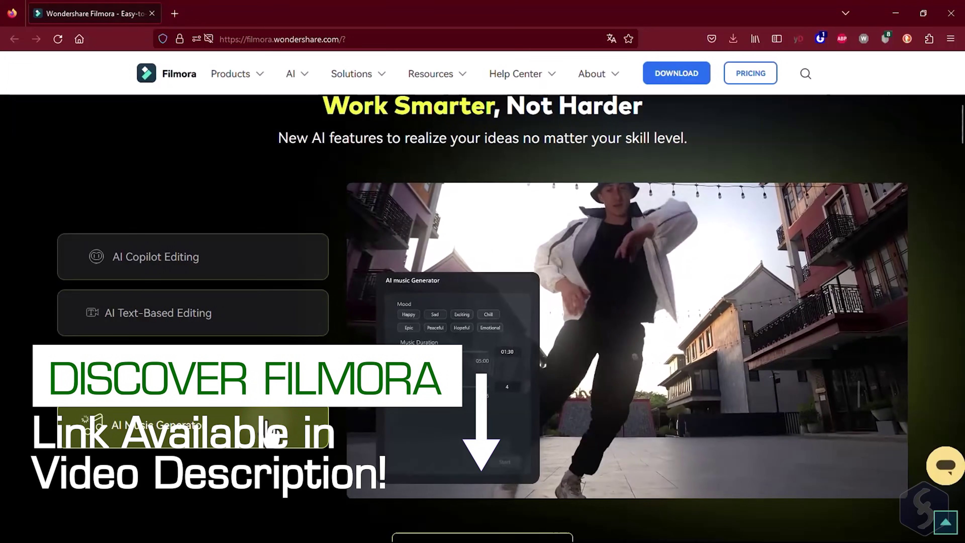
scroll(300, 405, down, 1)
scroll(298, 391, down, 7)
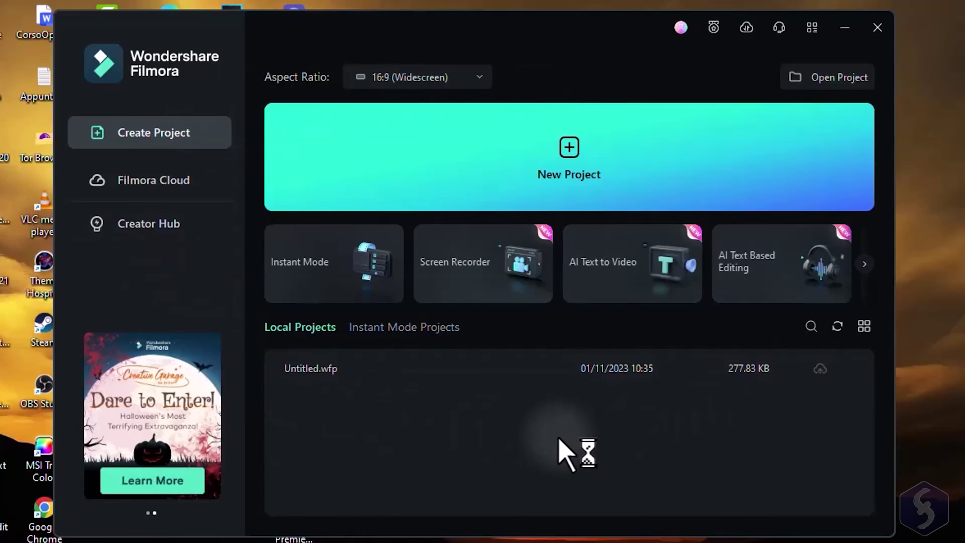
click(358, 276)
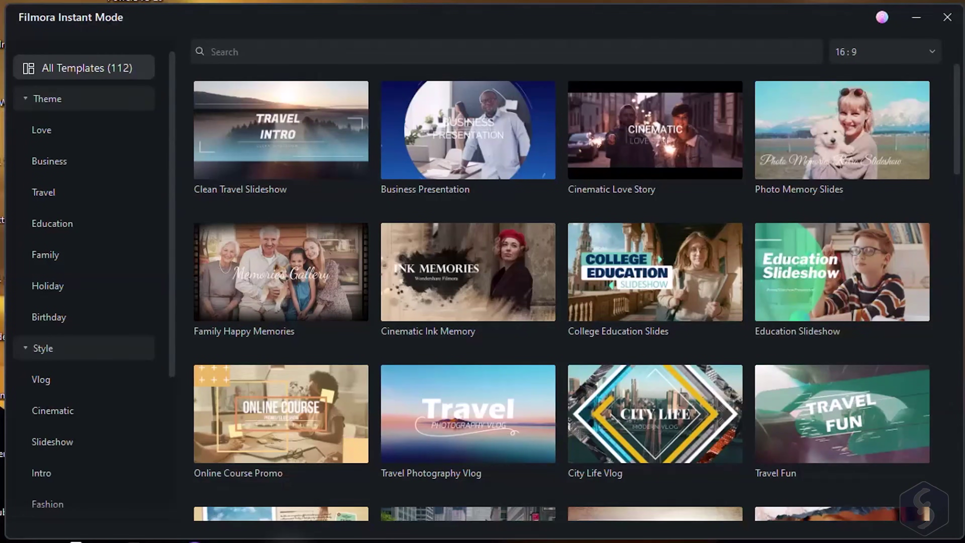
click(627, 152)
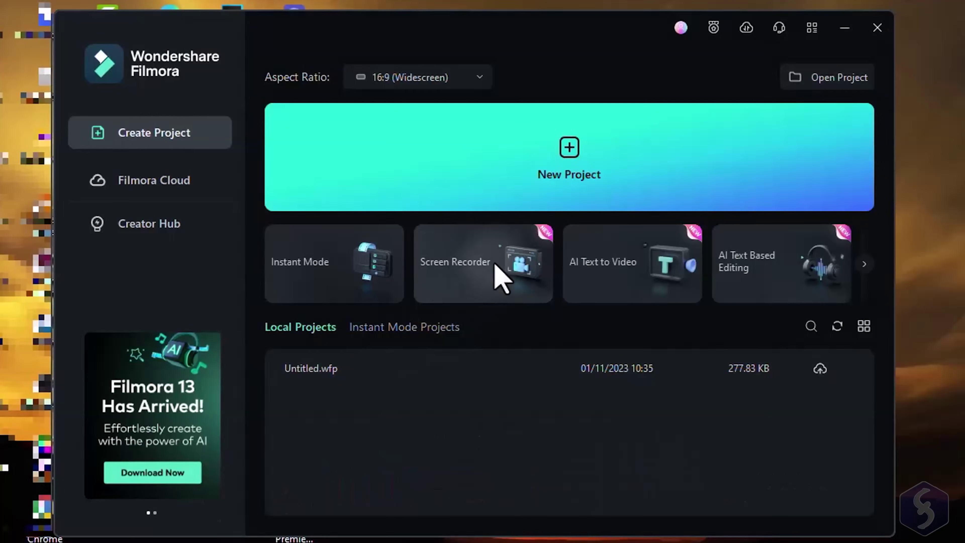
click(496, 265)
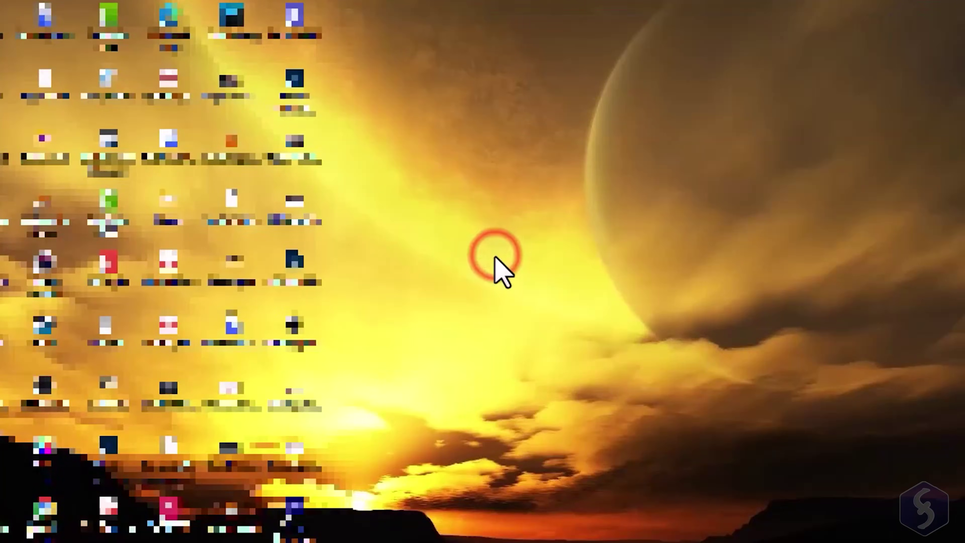
click(178, 285)
click(184, 282)
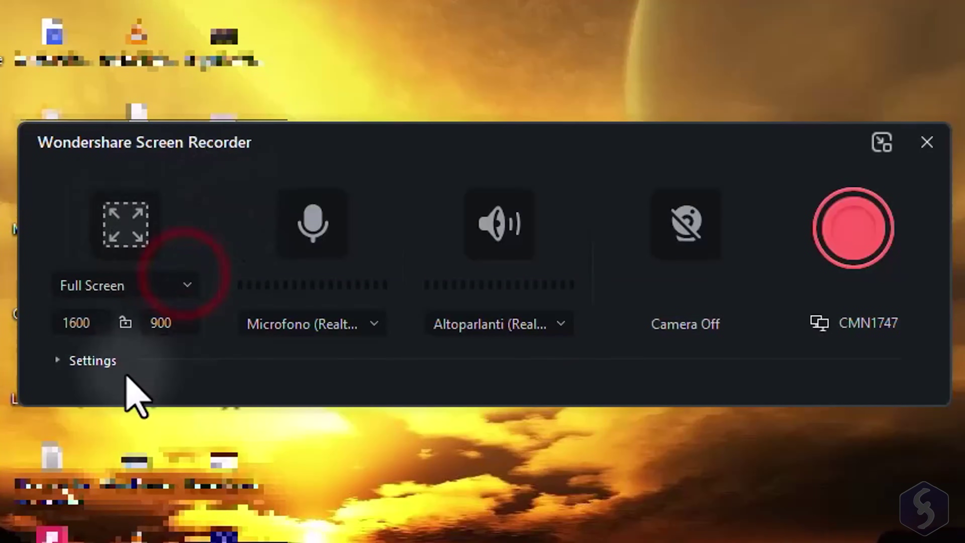
click(374, 324)
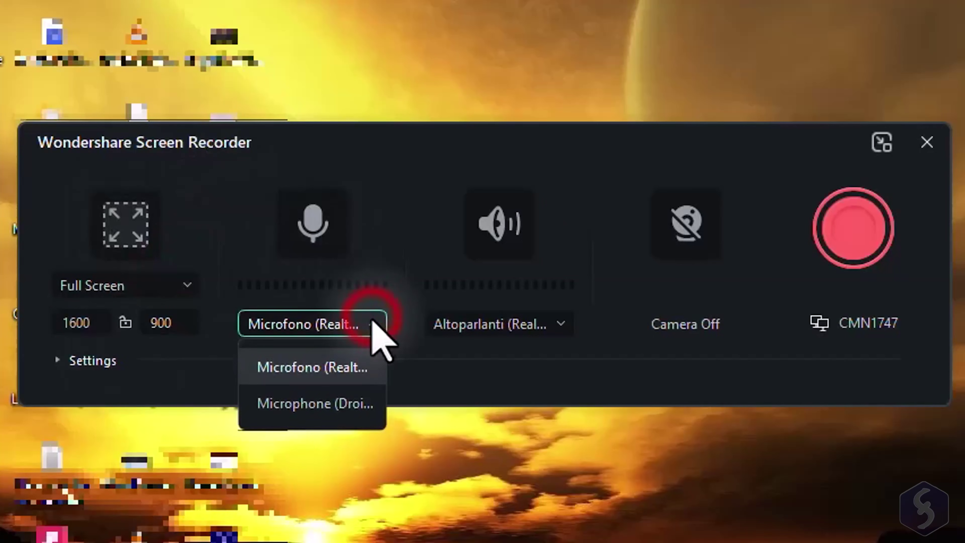
click(373, 324)
click(559, 323)
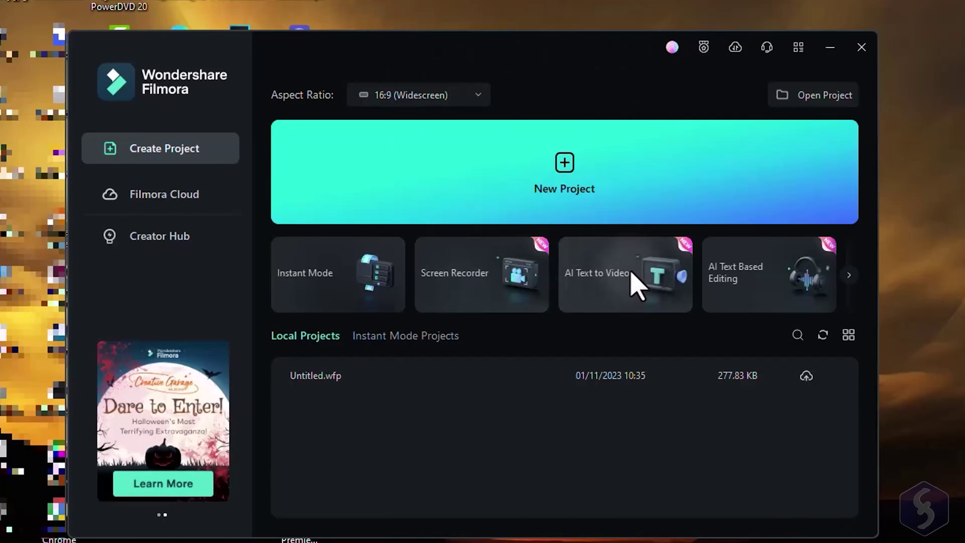
- Describe a mountains video about Mount Everest's height in AI Text to Video, keeping Aria as narrator
click(632, 271)
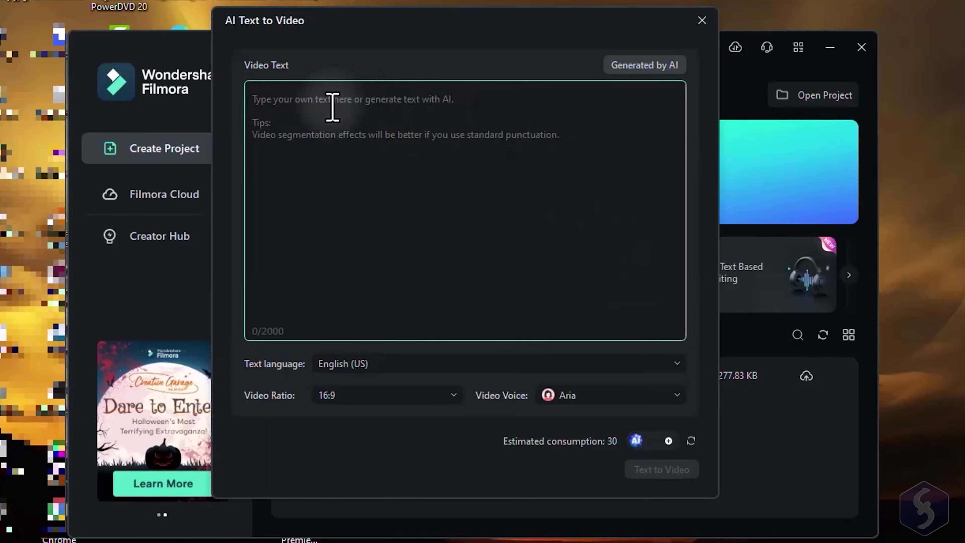
text(I would like a video showing)
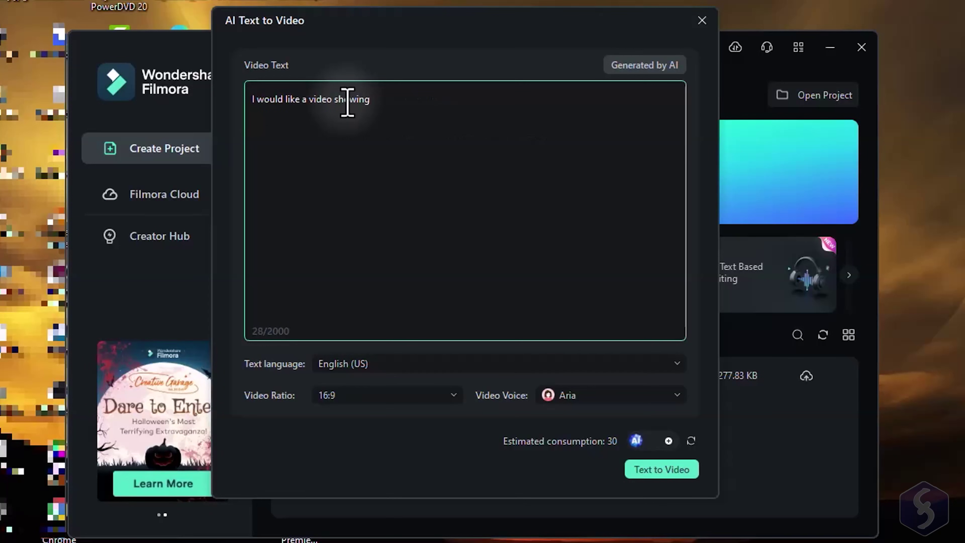
text( lots of mountains, describing how mu)
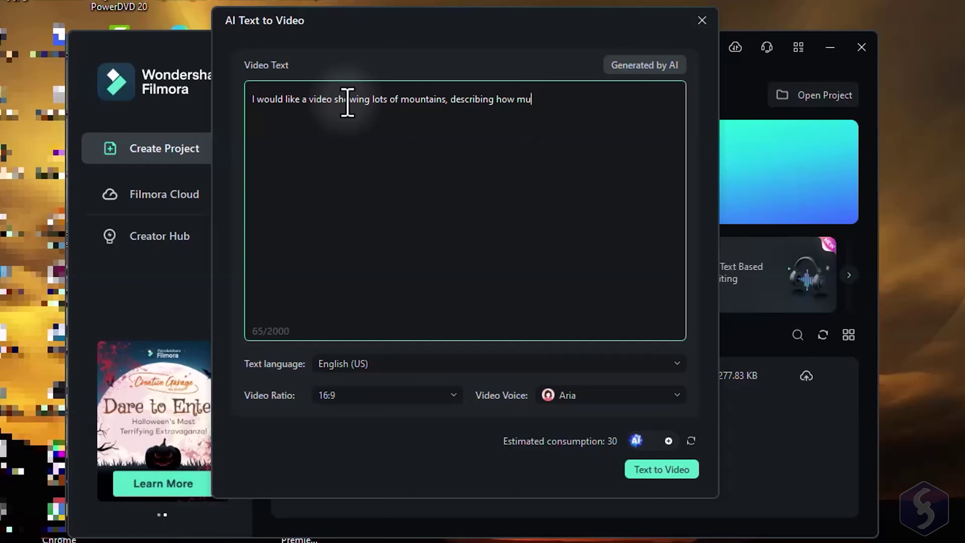
text(ch high is Mount Everest)
click(646, 398)
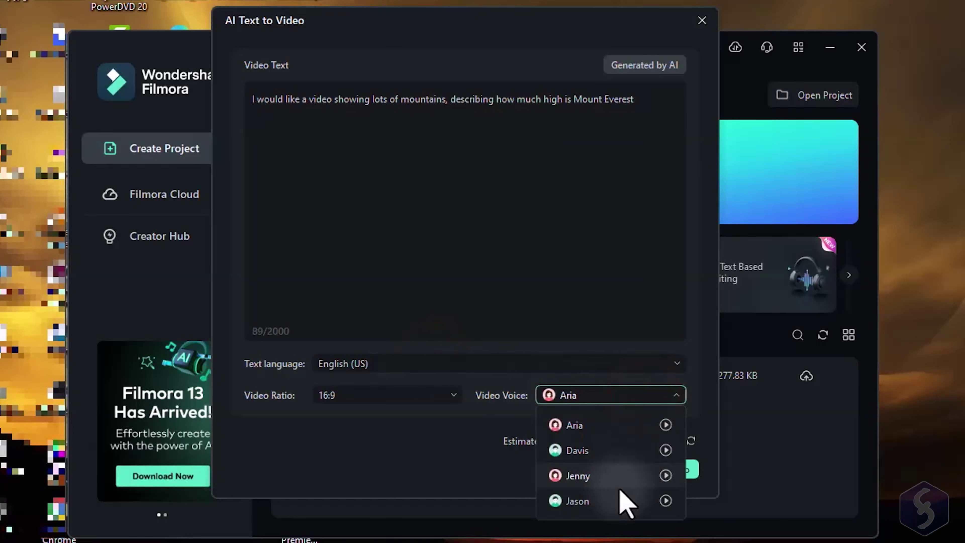
click(621, 289)
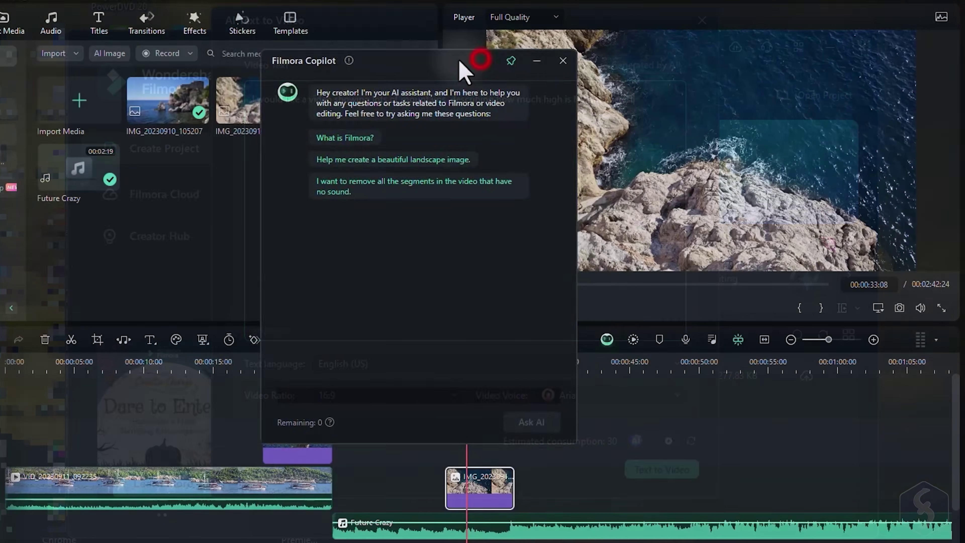
drag(463, 67, 304, 84)
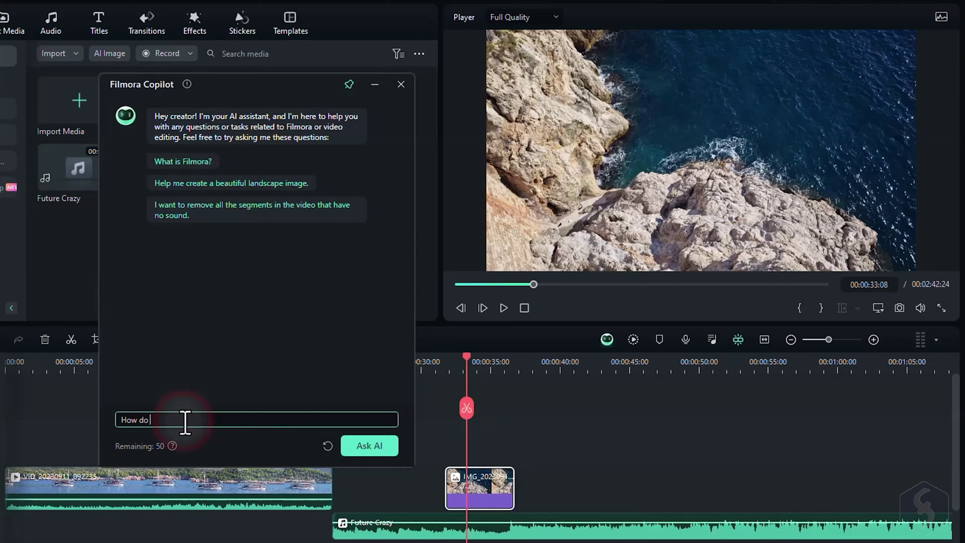
- Send the question to Copilot, then keep the new project's aspect ratio at 16:9
click(367, 446)
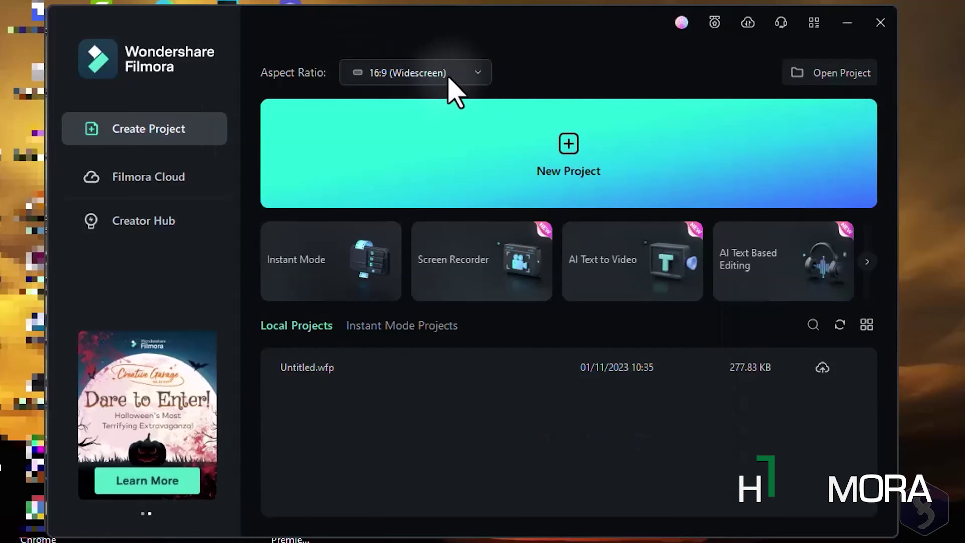
click(448, 74)
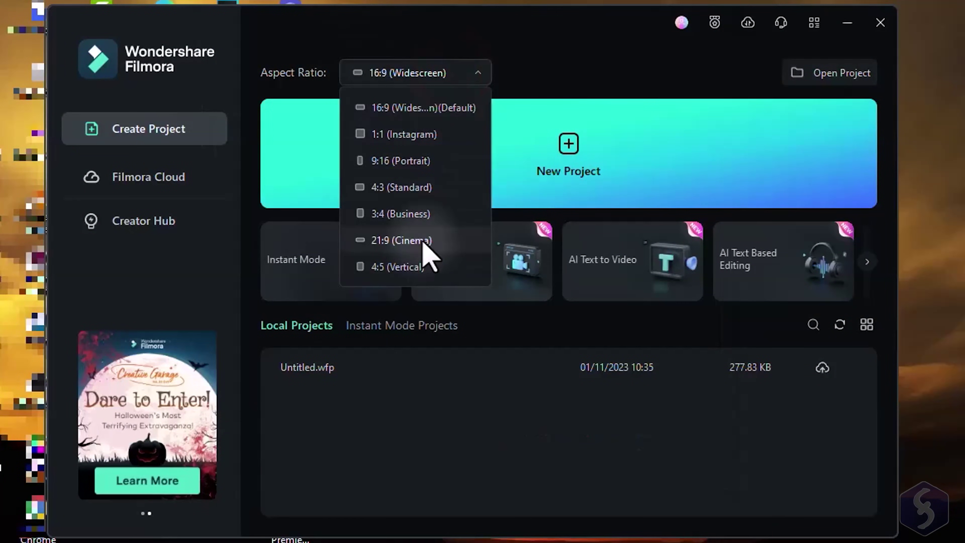
click(446, 108)
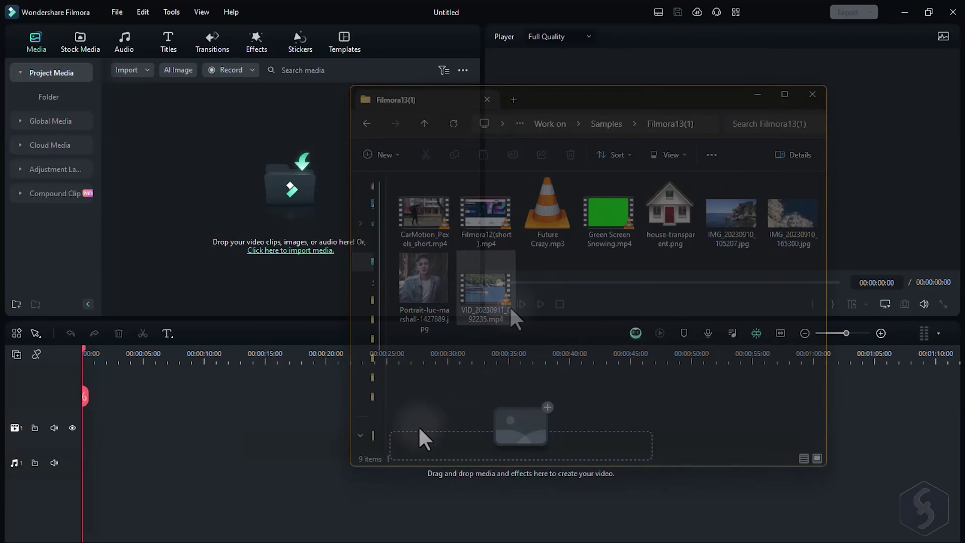
- Add the VID_20230911_092235 video and Future Crazy.mp3 to the timeline, keeping 1920 x 1080 25fps
click(494, 292)
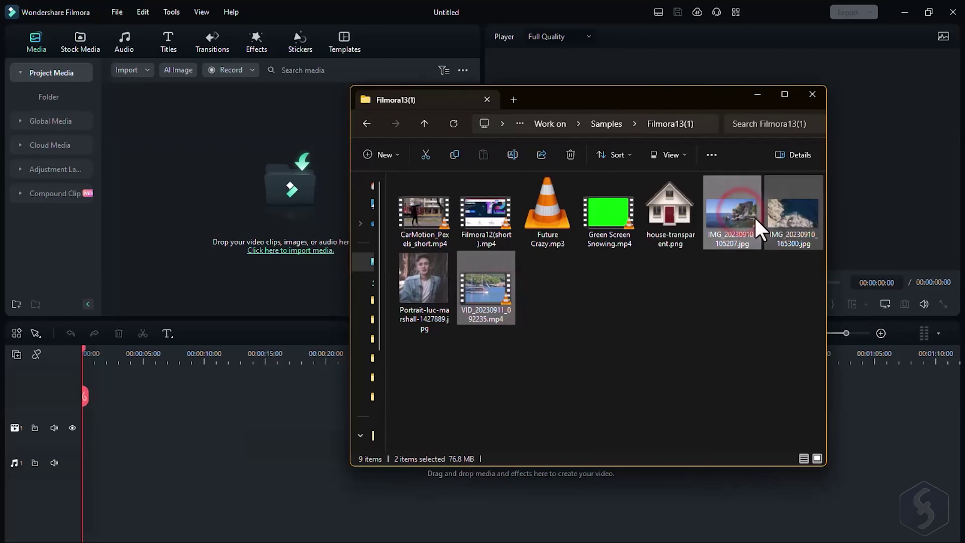
ctrl+click(558, 224)
drag(504, 295, 81, 429)
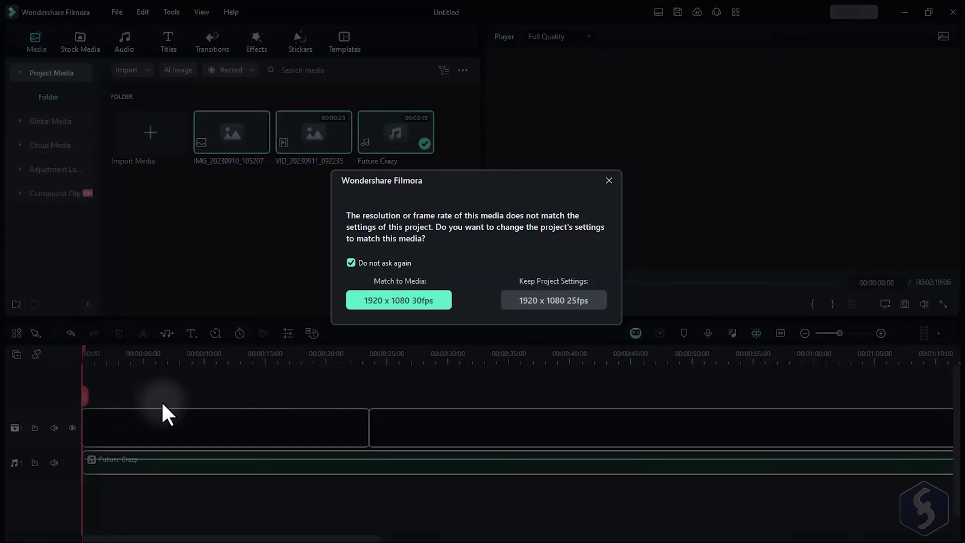
click(518, 304)
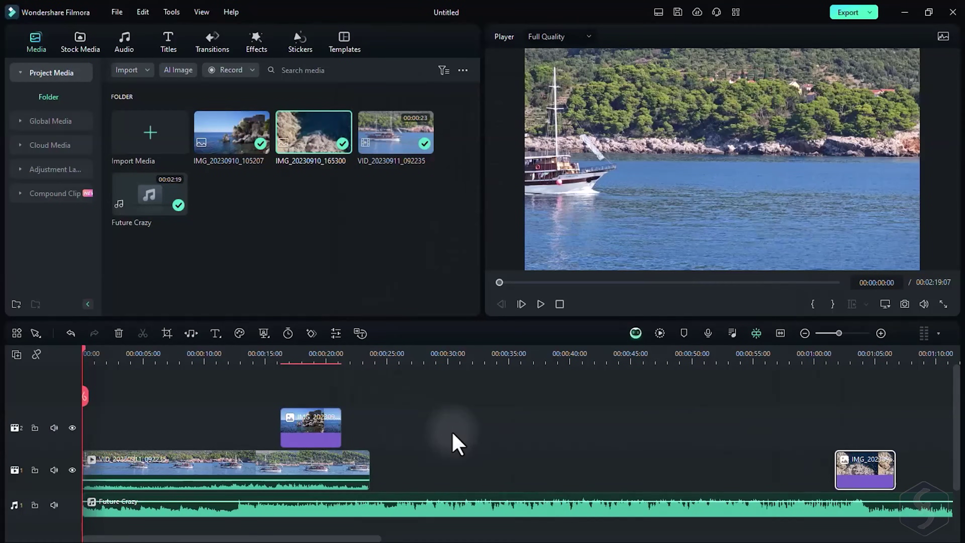
- Browse the stock media and music libraries, then nudge the image clip left and the boat video right
click(79, 38)
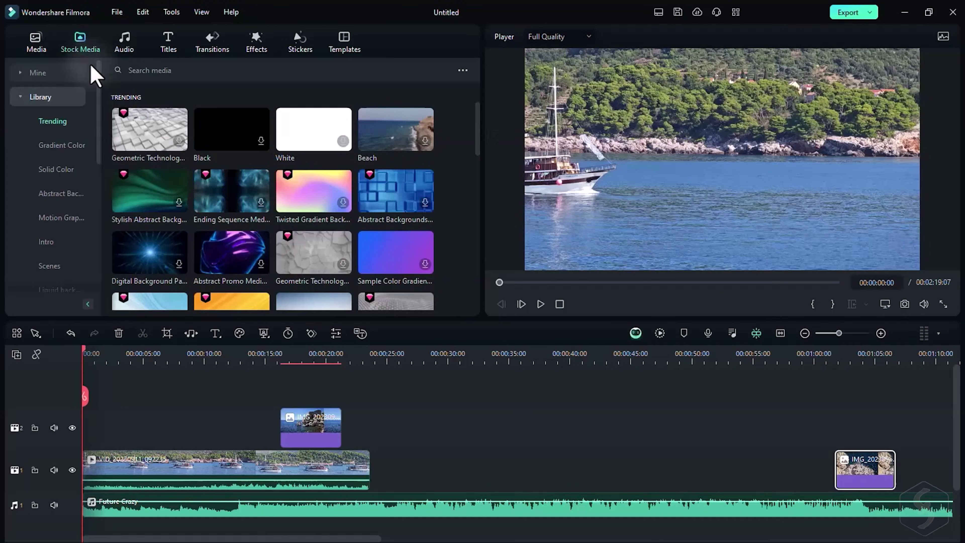
click(119, 37)
scroll(448, 186, down, 2)
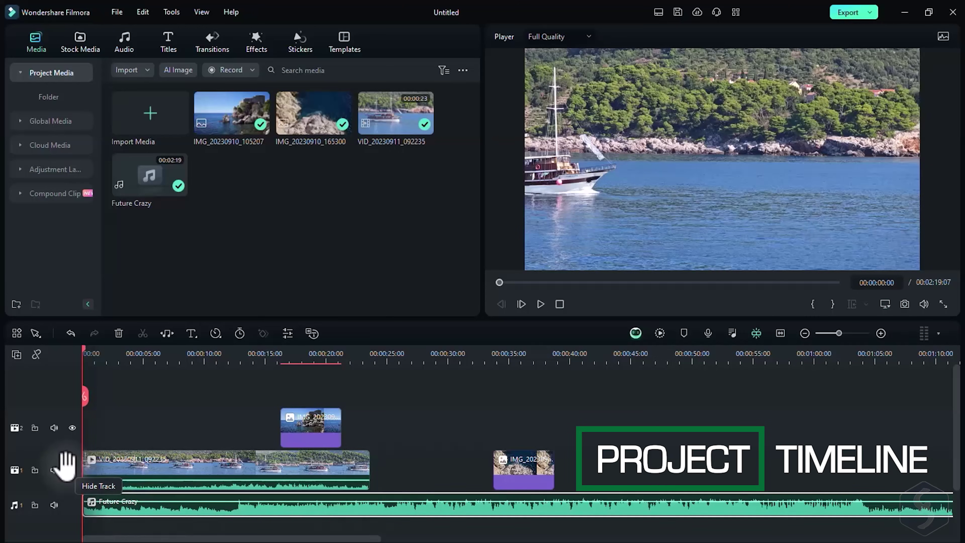
click(307, 437)
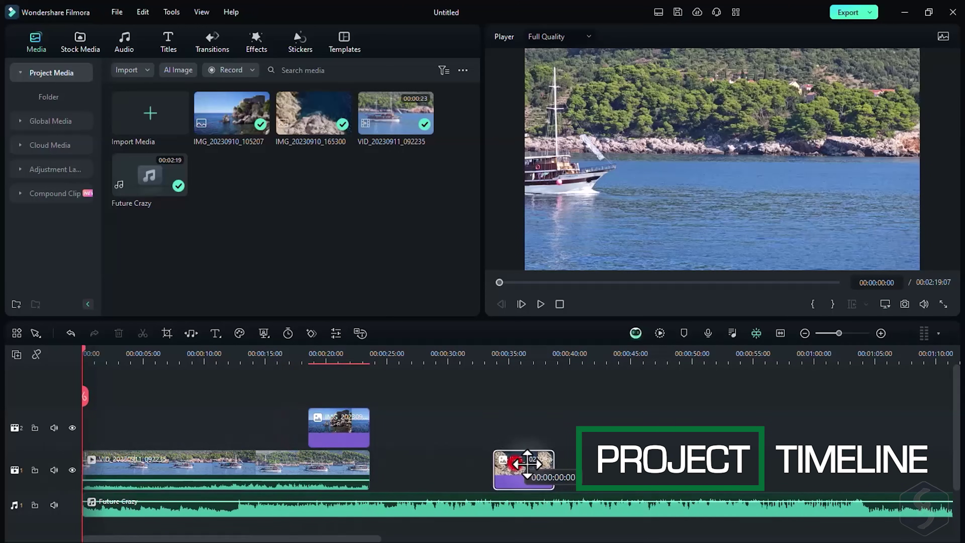
drag(528, 463, 503, 463)
drag(173, 461, 222, 459)
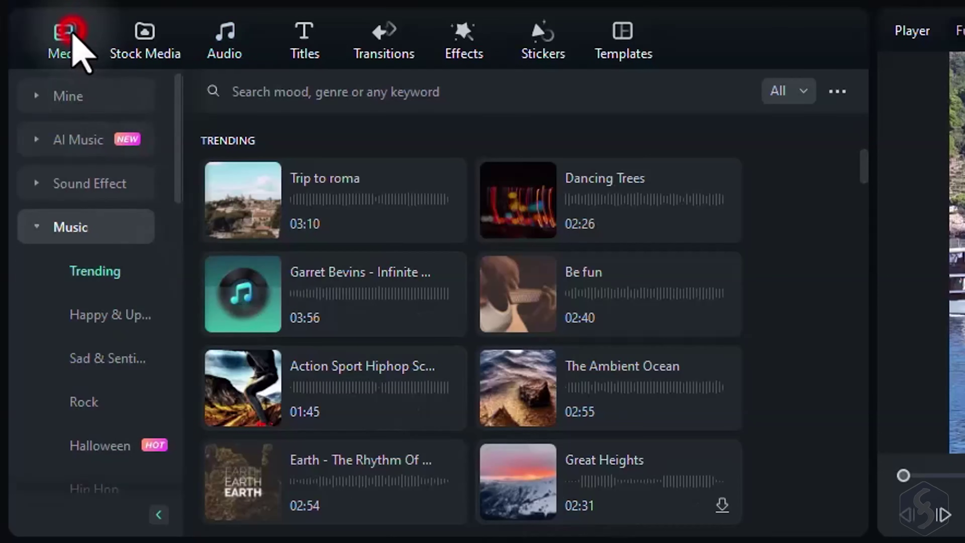
- Back in project media, place the rocky image near 00:00:32 and keep the boat video at 00:00
click(67, 35)
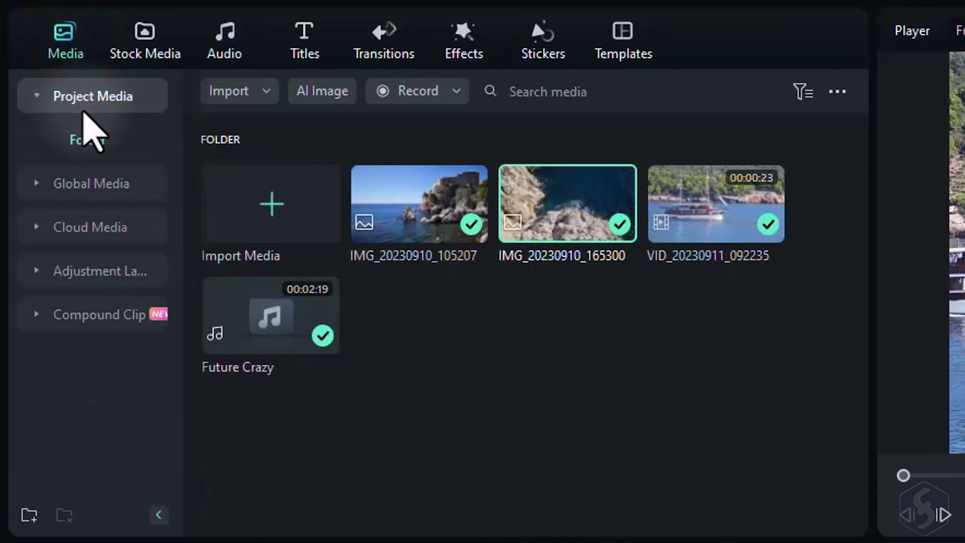
click(97, 92)
click(102, 95)
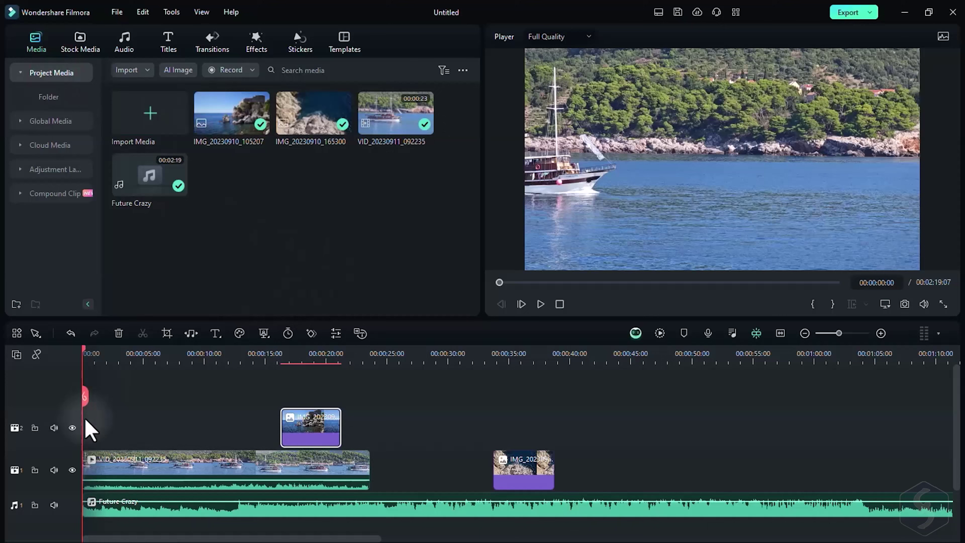
click(141, 509)
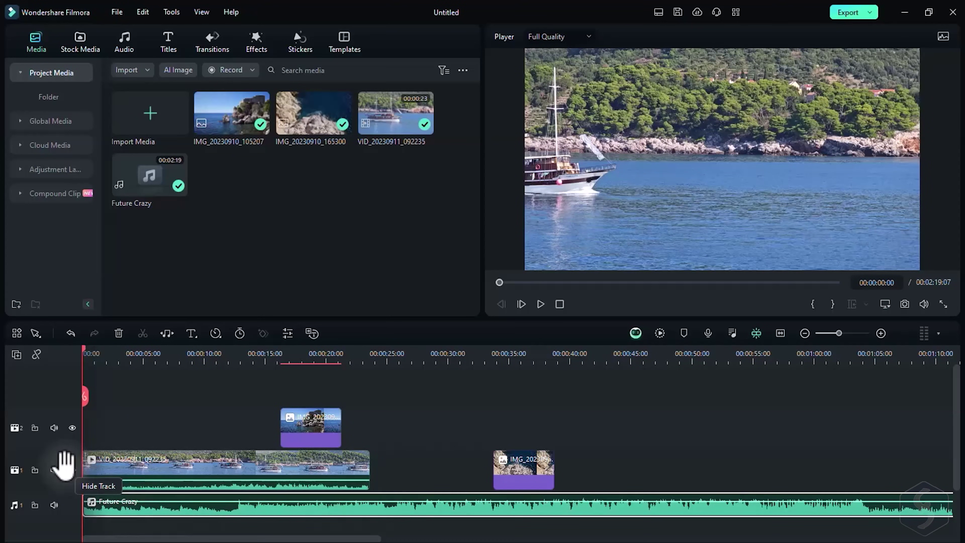
click(311, 441)
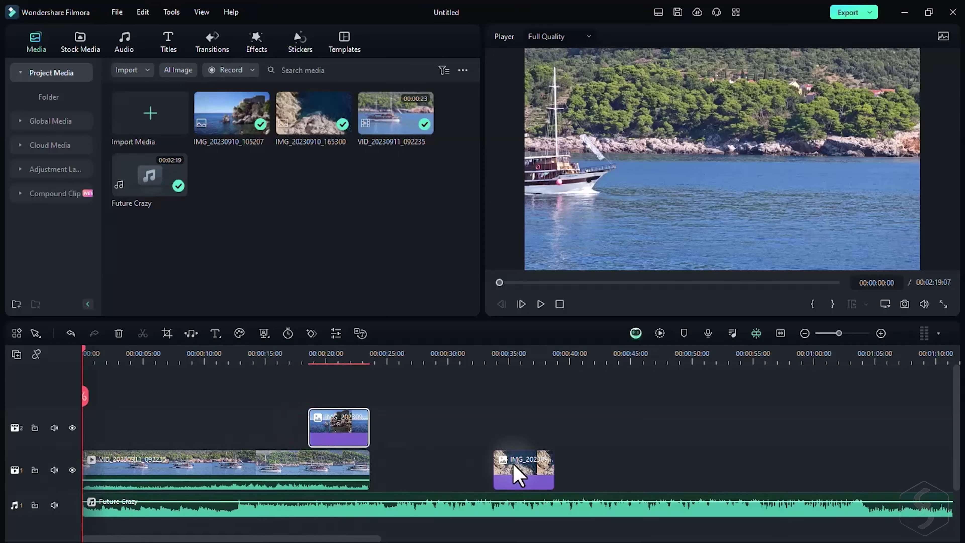
drag(498, 466, 473, 467)
mouse_move(186, 463)
mouse_down()
mouse_move(259, 460)
mouse_move(171, 466)
mouse_up()
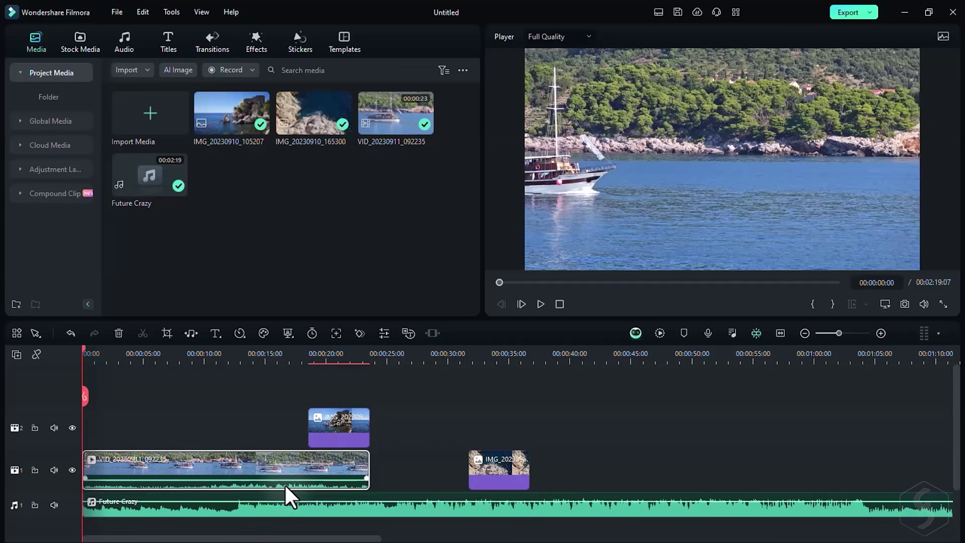
drag(489, 361, 285, 388)
scroll(285, 387, right, 10)
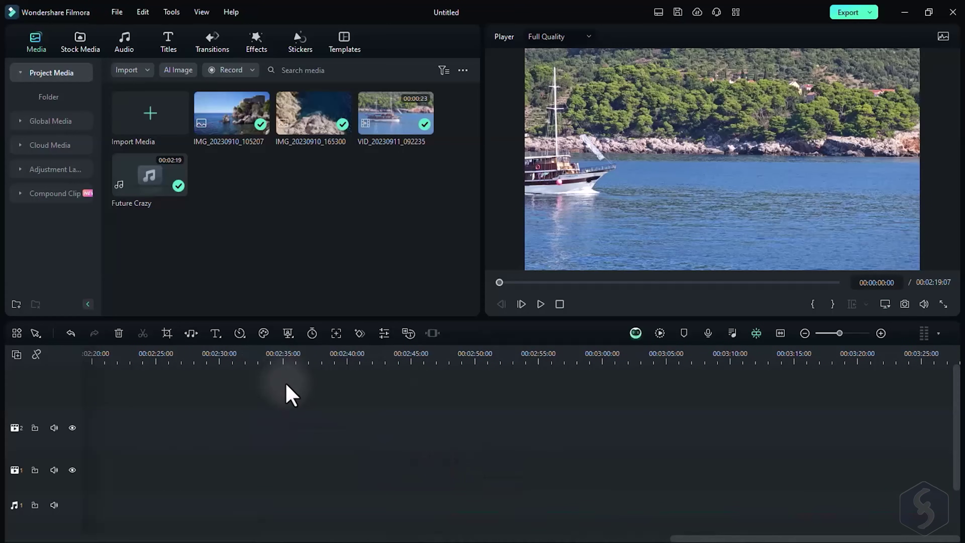
scroll(291, 394, left, 10)
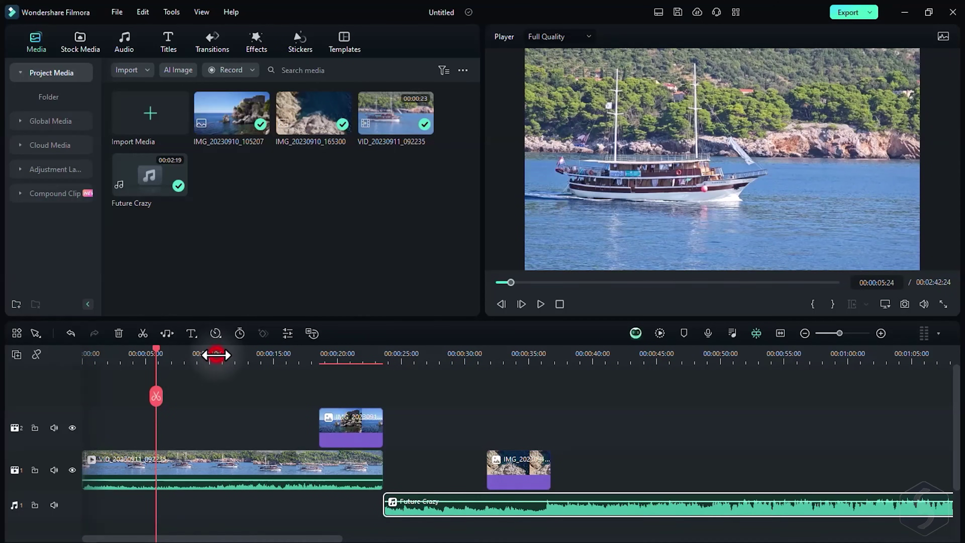
- Scrub the playhead to about 00:00:07, then preview in reverse, stop, and play at double speed
click(216, 352)
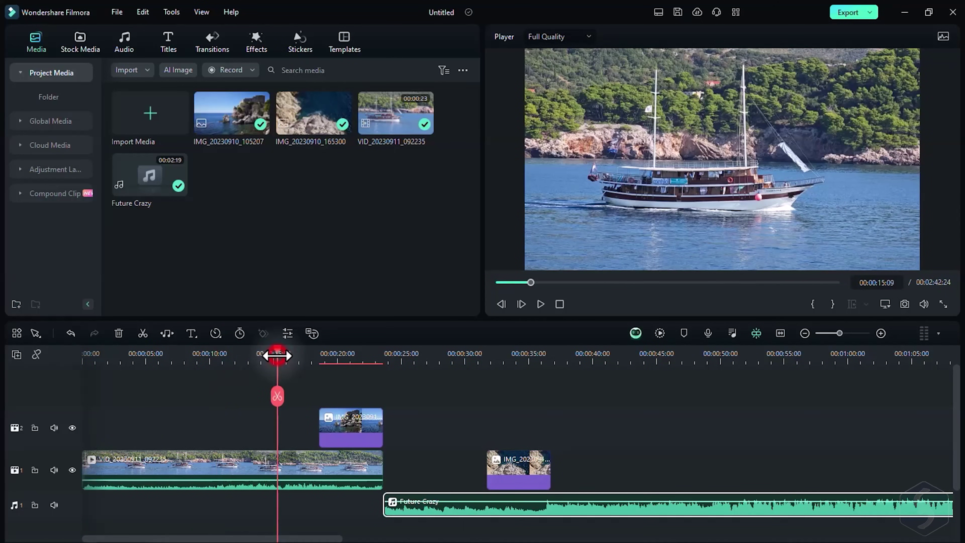
mouse_move(187, 353)
mouse_down()
mouse_move(149, 355)
mouse_move(197, 363)
mouse_move(182, 356)
mouse_up()
key(j)
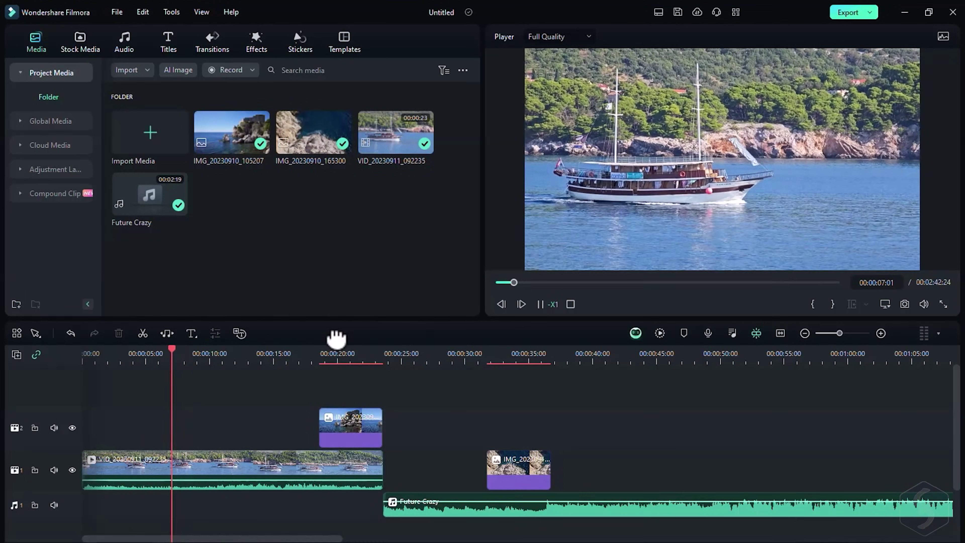
key(k)
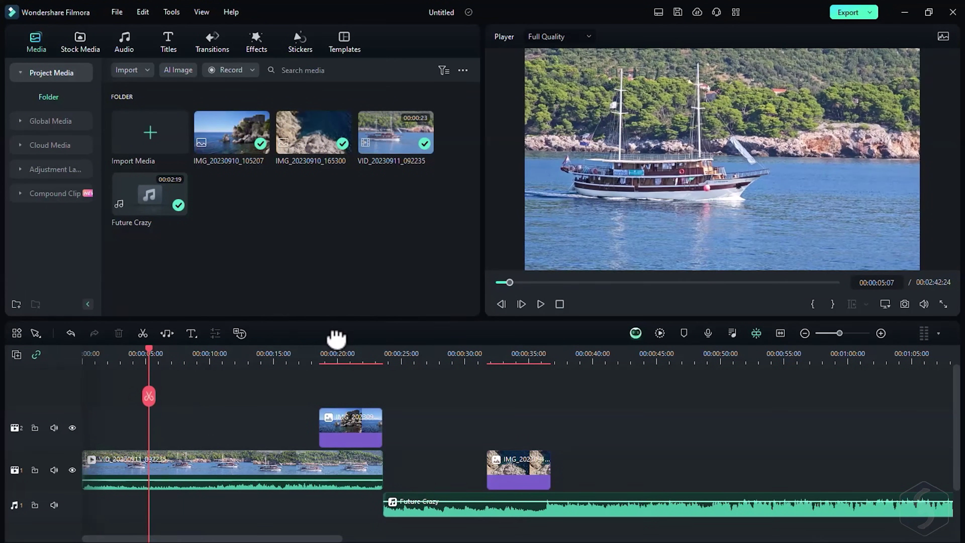
key(l)
key(l)
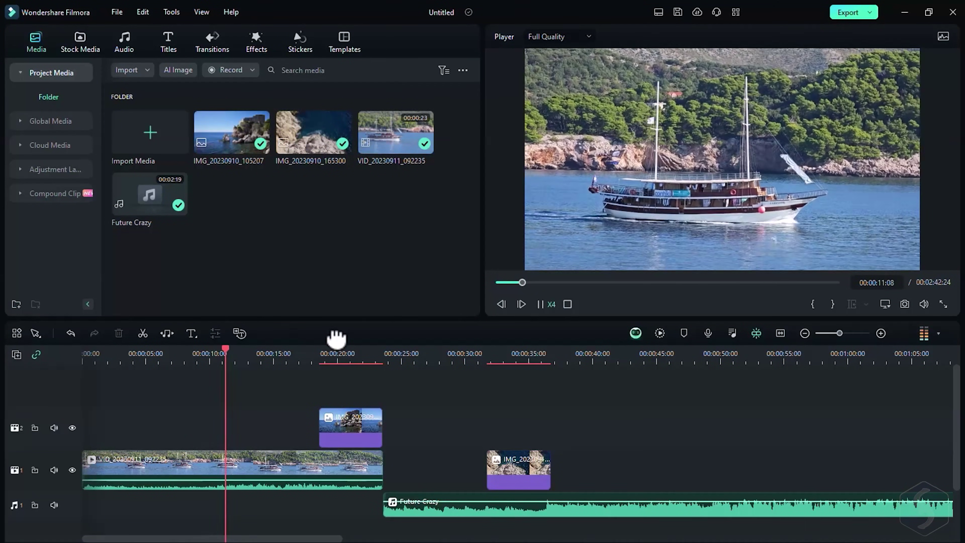
key(l)
key(k)
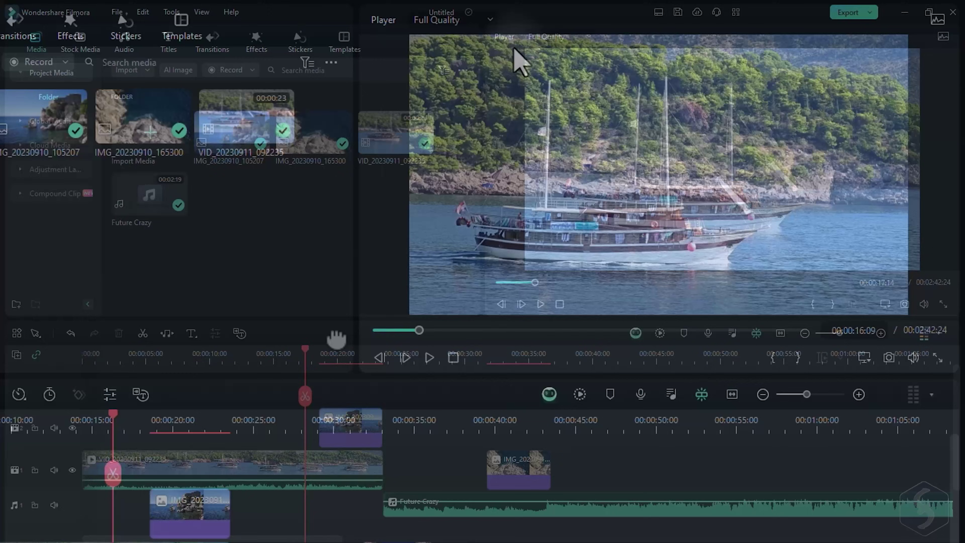
click(582, 38)
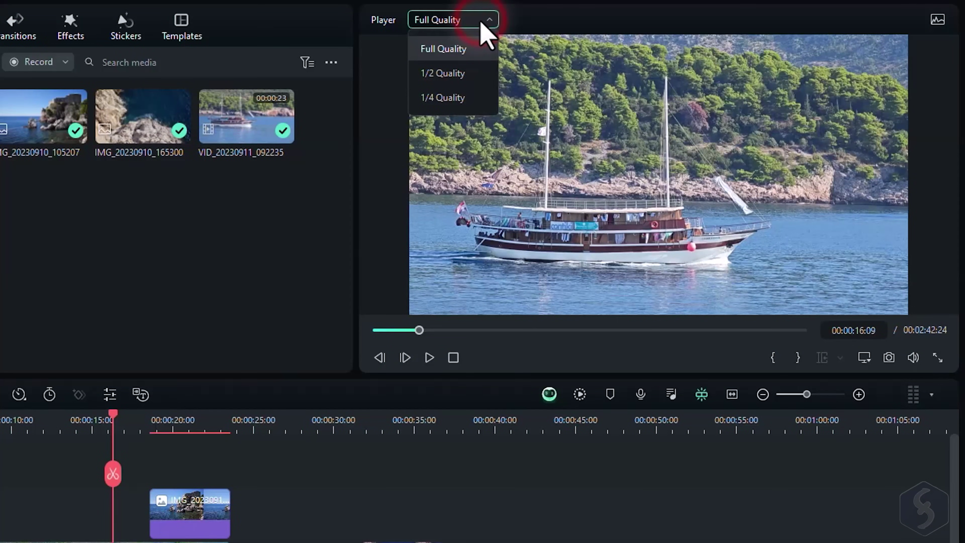
click(463, 97)
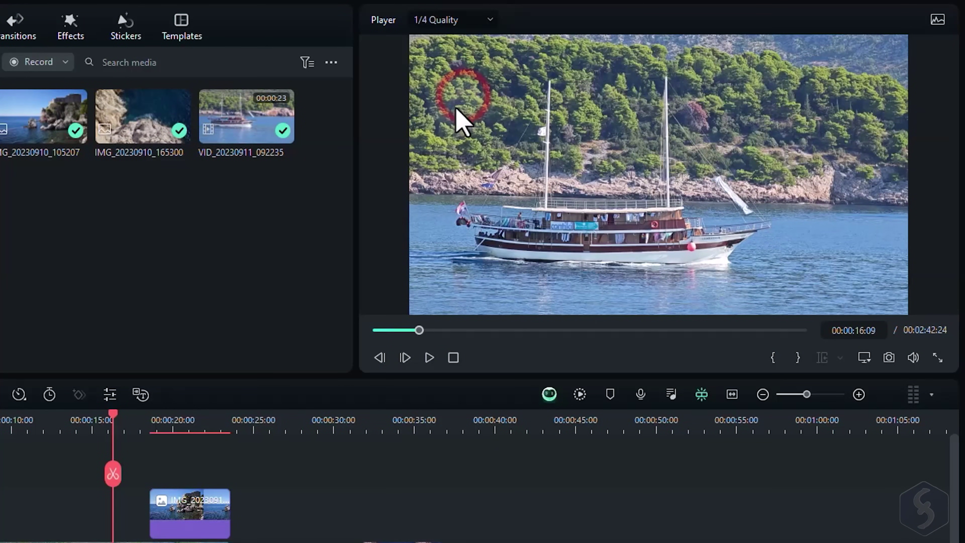
click(863, 359)
click(850, 384)
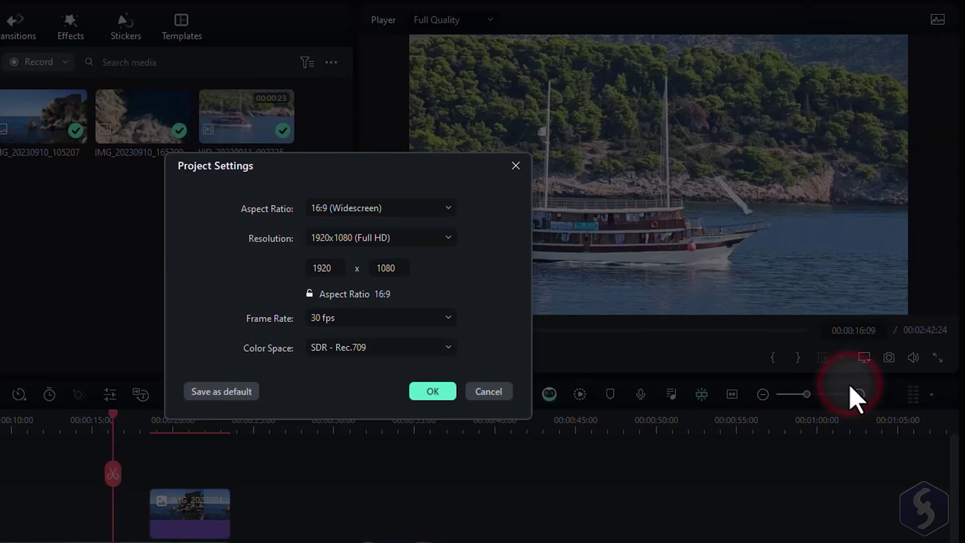
click(415, 210)
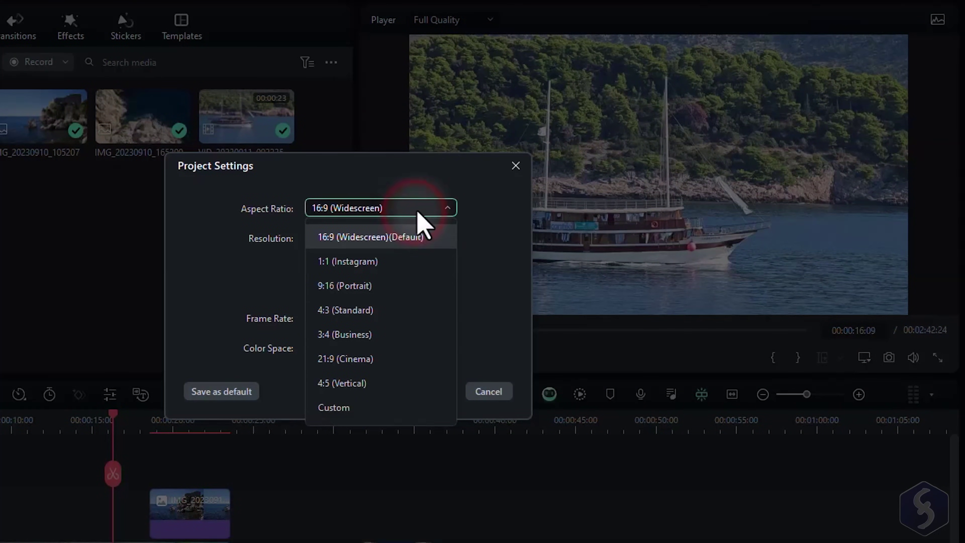
click(483, 310)
click(443, 240)
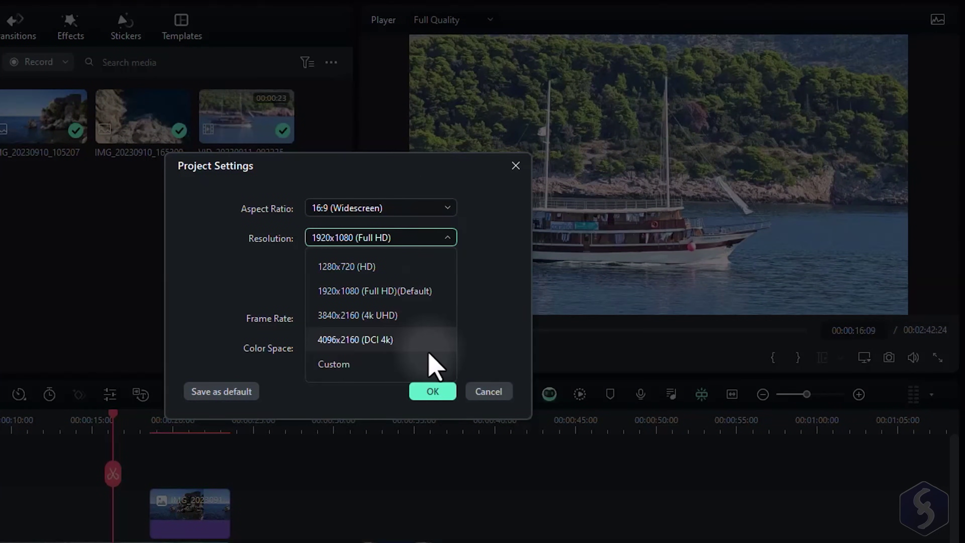
click(478, 323)
click(446, 317)
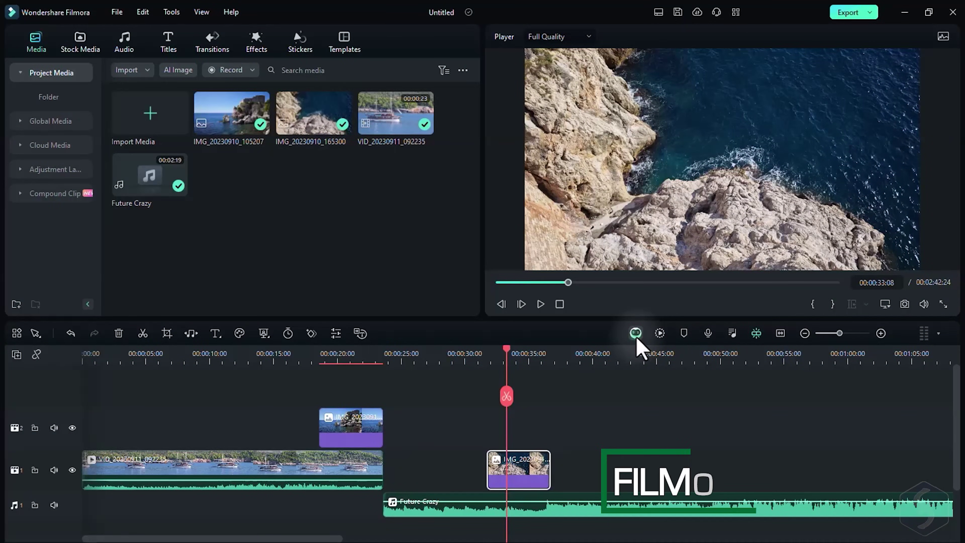
- Open Copilot and ask how to apply Color Match and how to increase contrast
click(635, 333)
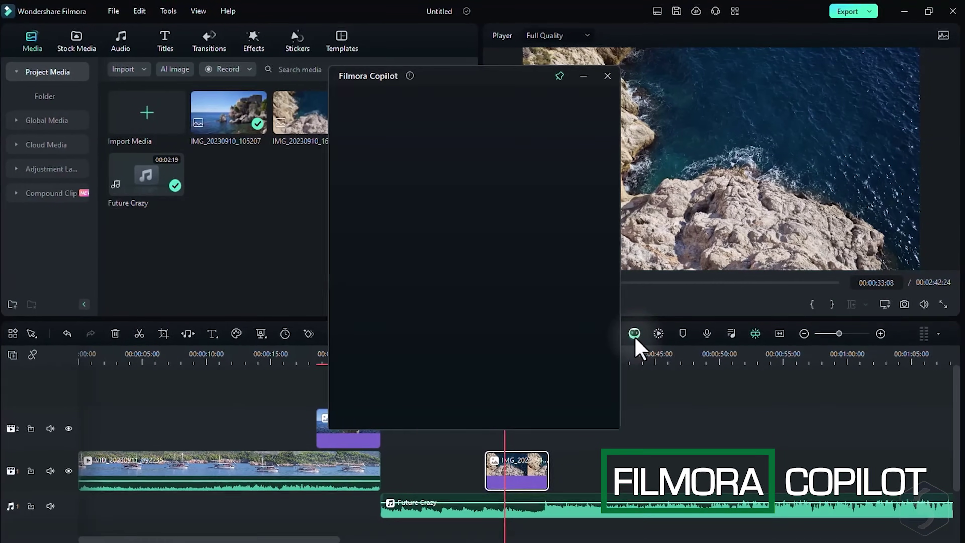
drag(480, 61, 303, 85)
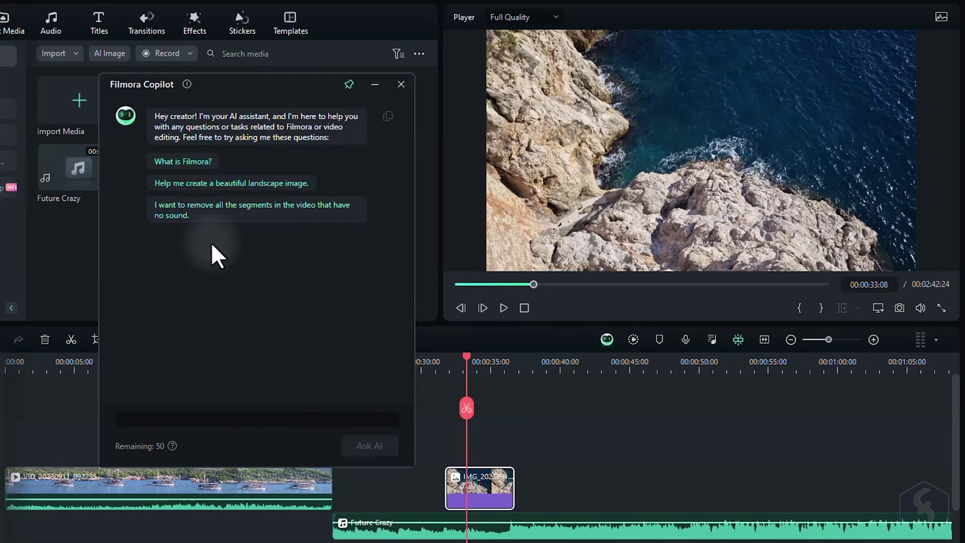
click(185, 420)
text(How do I apply Color Match on the selected clip? Does it have any shortcut?)
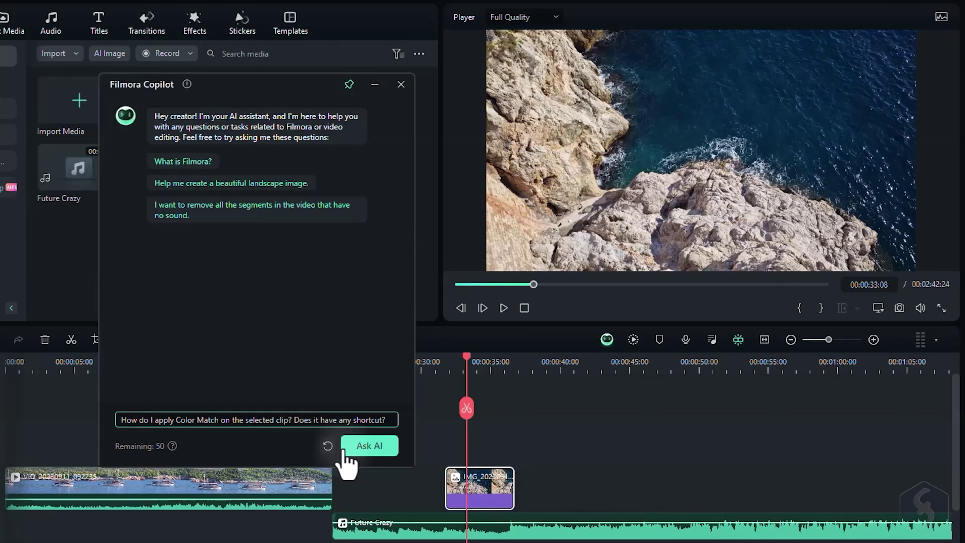
click(364, 449)
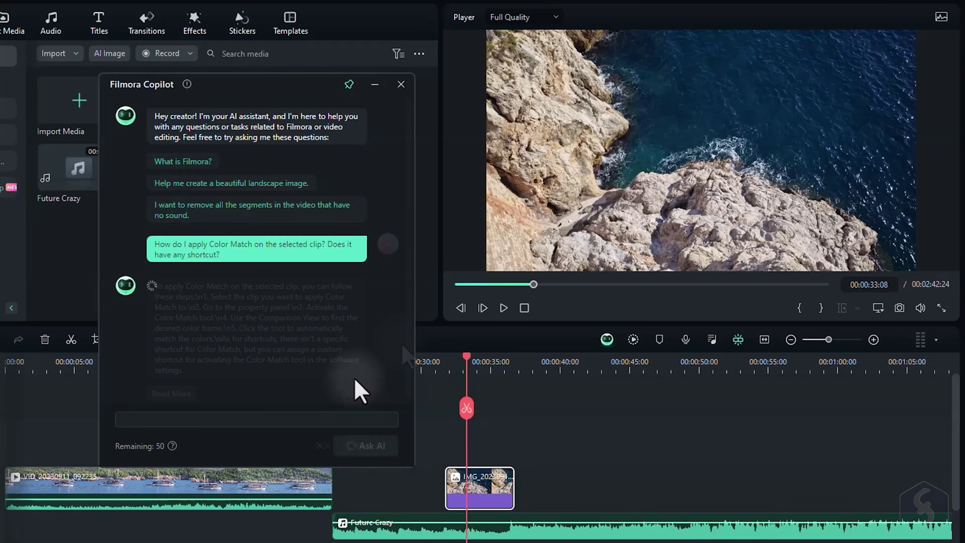
click(239, 419)
text(Increase the contrast of this clip by +50%.)
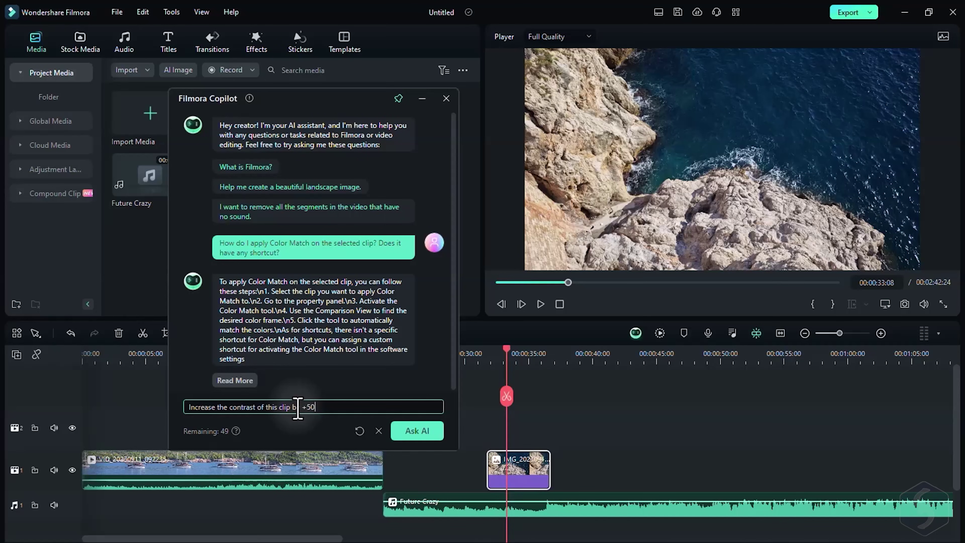
click(422, 432)
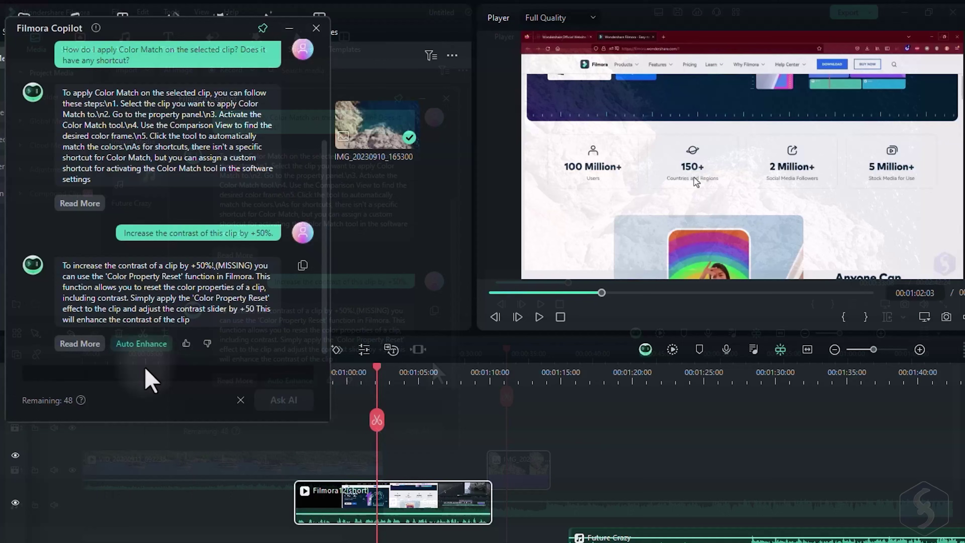
- Ask Copilot about extracting subtitles and generating a landscape image, then open the AI image generator
click(146, 372)
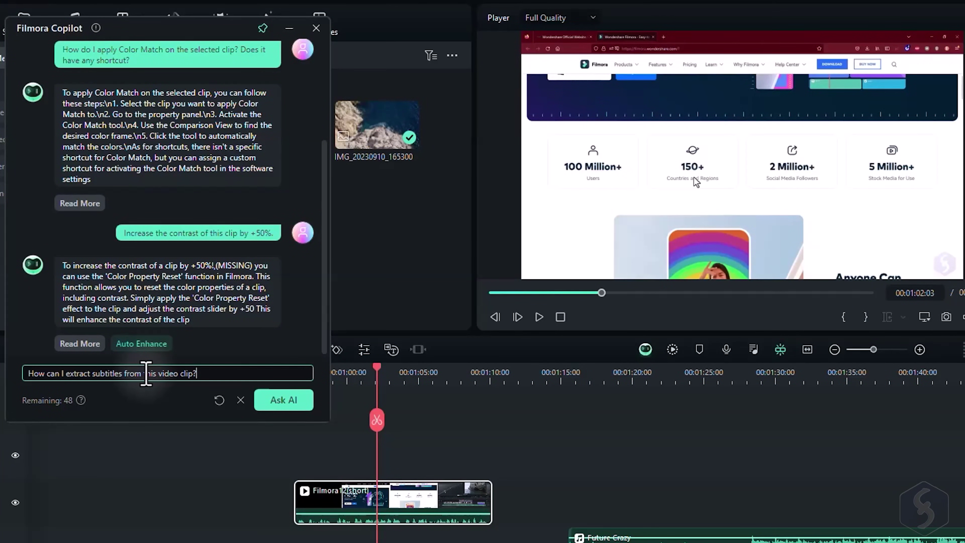
click(291, 405)
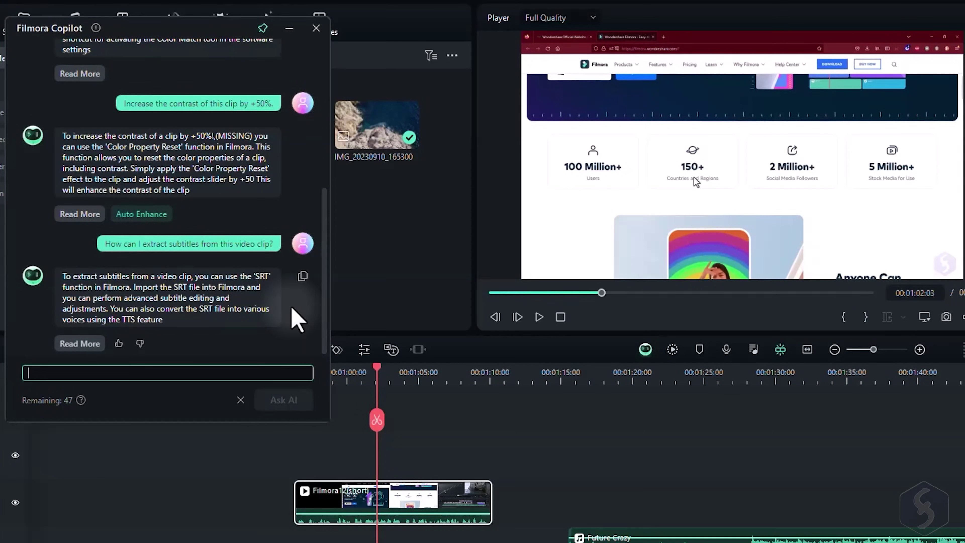
text(Can Filmora generate a landscape image?)
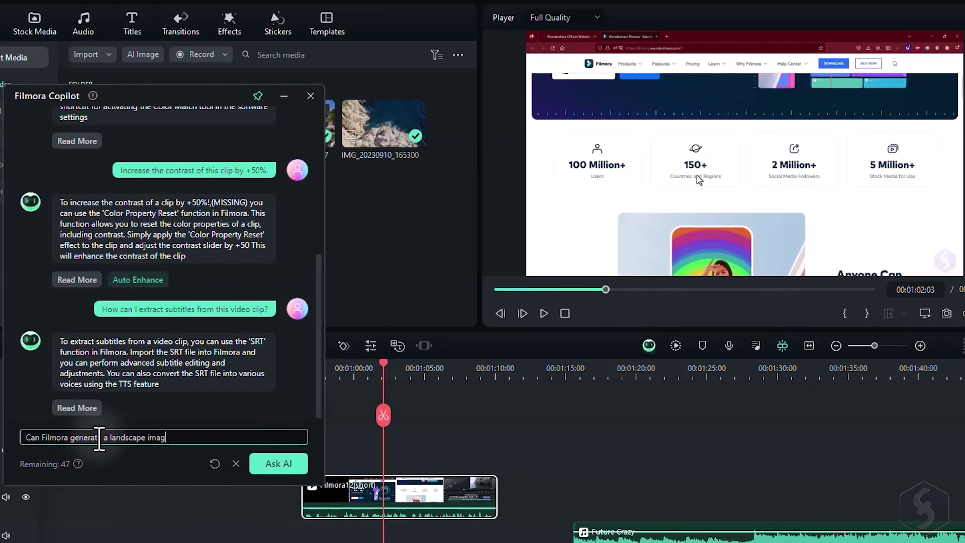
click(287, 465)
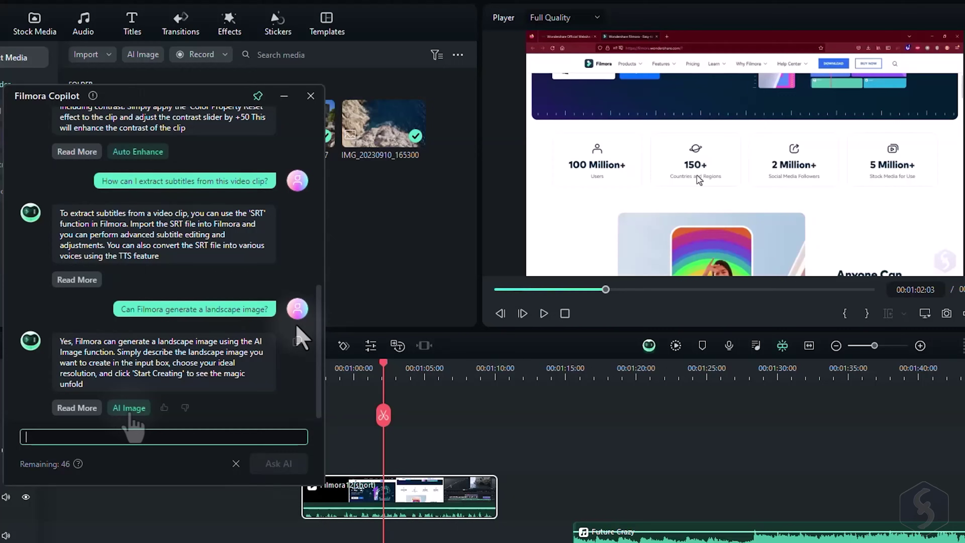
click(129, 409)
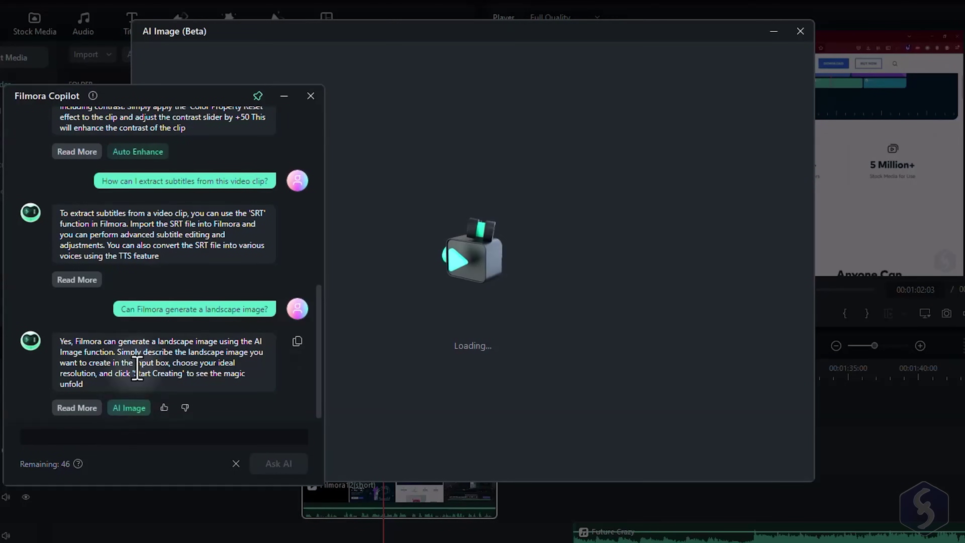
- Minimize Copilot, compare the 9:16 and 16:9 aspect ratios, then select the castle-rock image on the timeline
click(284, 96)
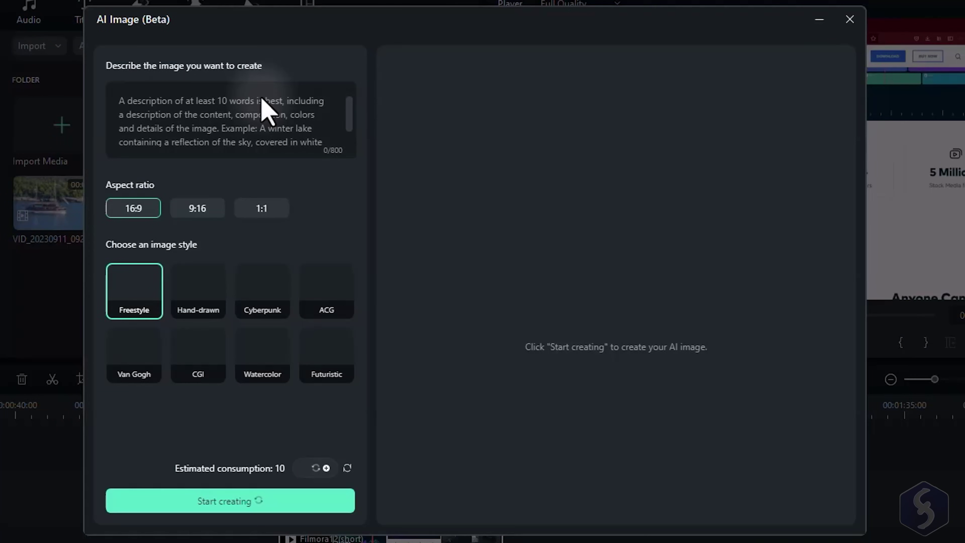
click(208, 209)
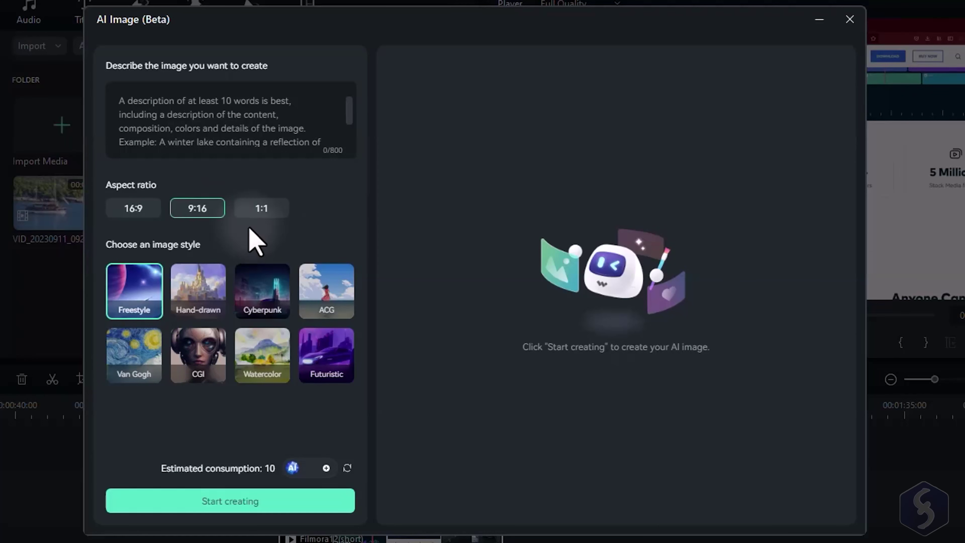
click(157, 211)
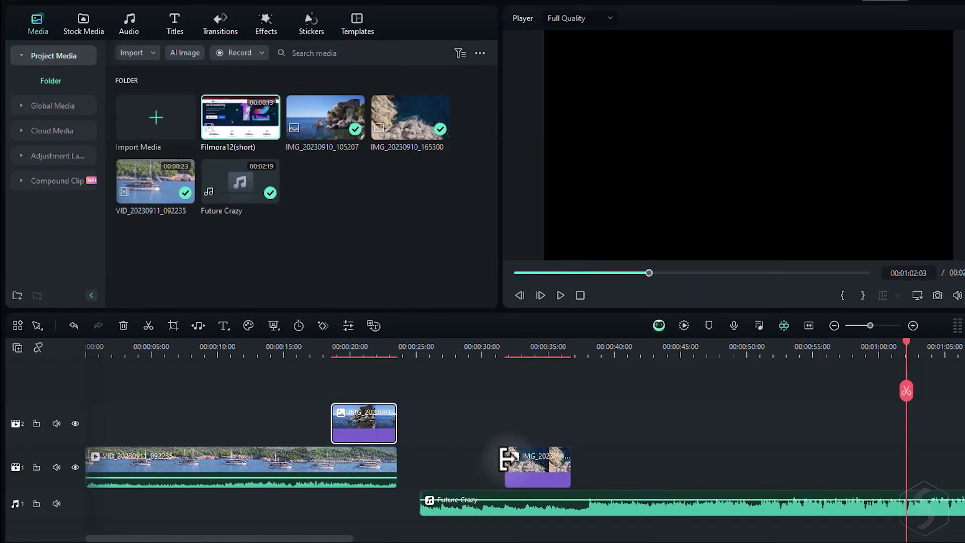
click(369, 431)
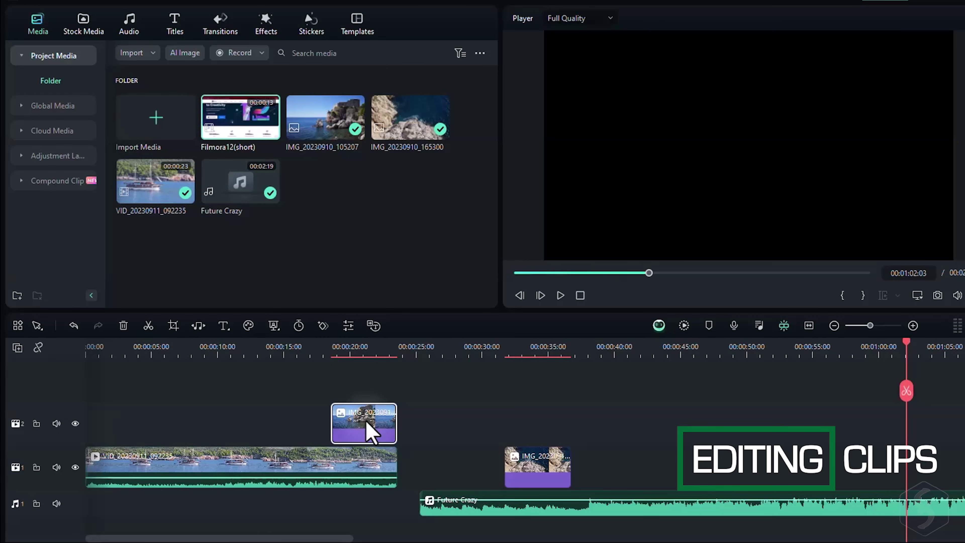
- Move the castle-rock image earlier on track 2, undo it, and open the boat video's properties
mouse_move(366, 422)
mouse_down()
mouse_move(258, 418)
mouse_move(386, 418)
mouse_move(416, 409)
mouse_move(422, 387)
mouse_up()
key(ctrl+z)
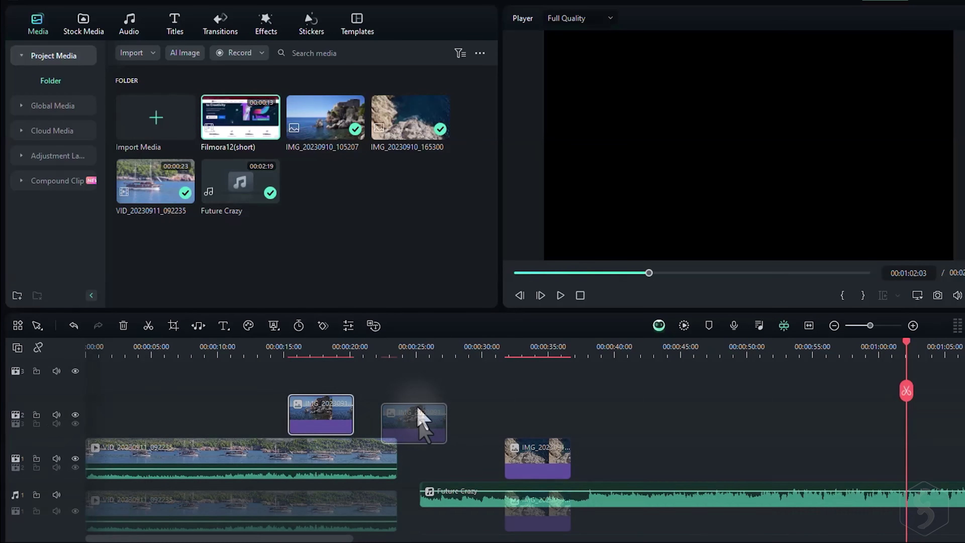
click(189, 448)
double_click(224, 455)
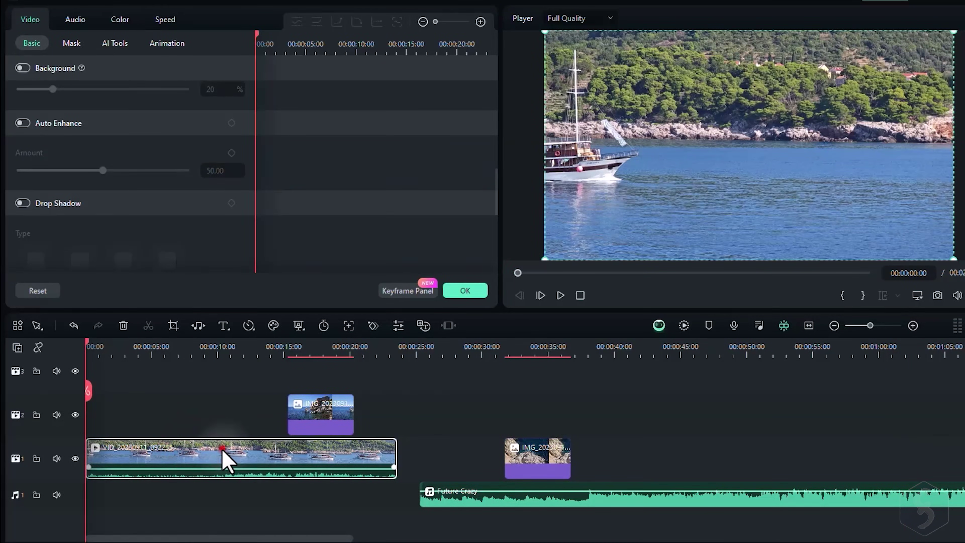
mouse_move(224, 456)
mouse_down()
mouse_move(269, 455)
mouse_move(233, 460)
mouse_up()
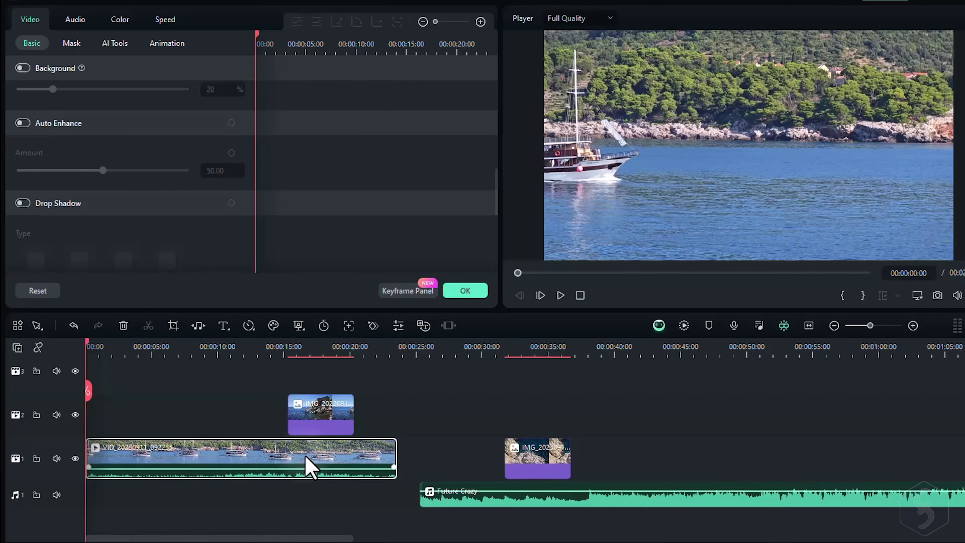
- Detach the boat video's audio, shift it, undo to rejoin, and scrub the playhead to 00:00:15
right_click(202, 451)
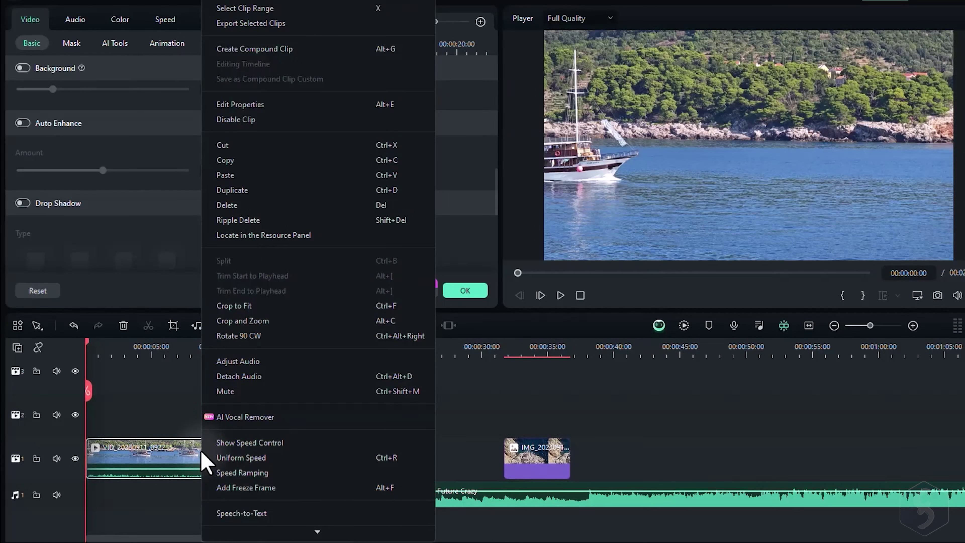
click(244, 376)
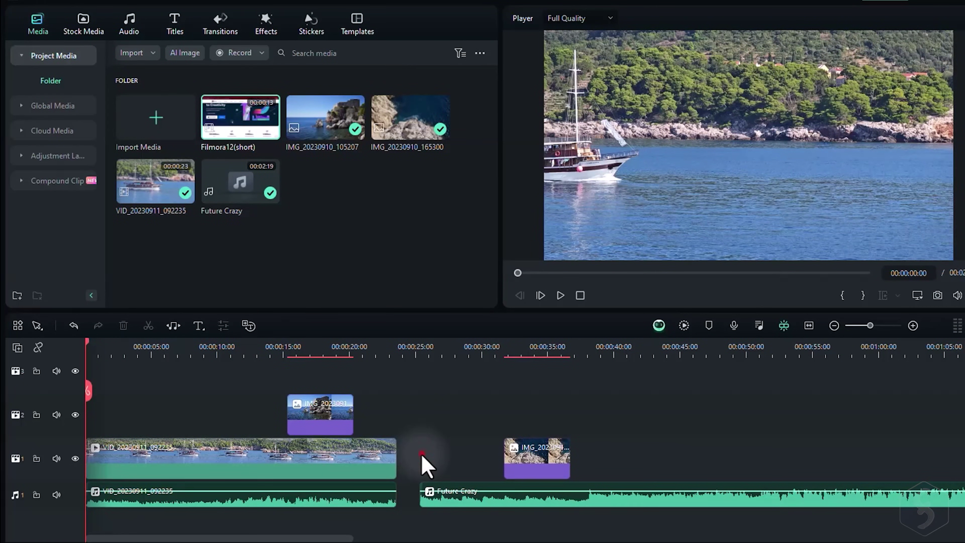
click(319, 475)
mouse_move(317, 506)
mouse_down()
mouse_move(307, 499)
mouse_move(327, 510)
mouse_up()
key(ctrl+z)
click(232, 345)
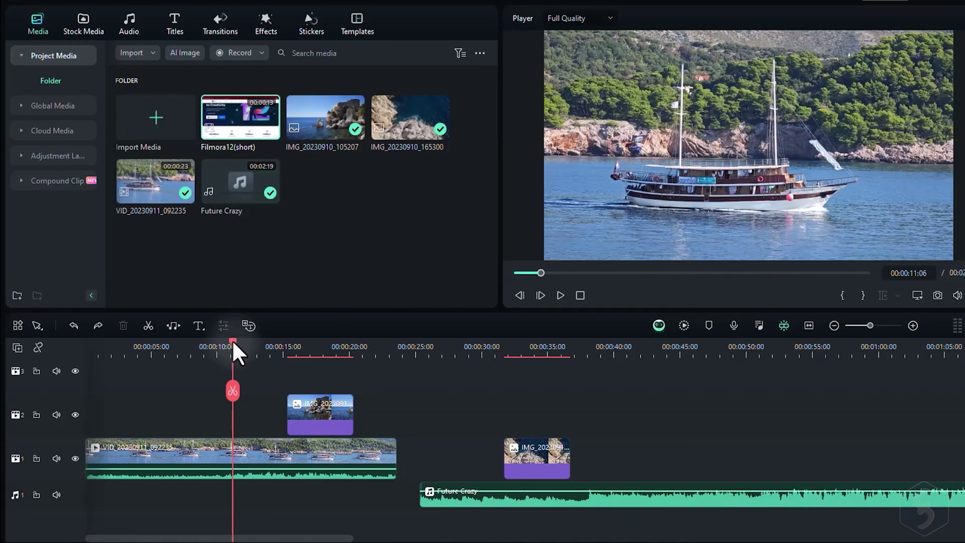
drag(233, 342, 259, 377)
- Cut the castle-rock image, paste copies near 00:00:20, 00:00:28 and 00:00:38, then undo
click(327, 409)
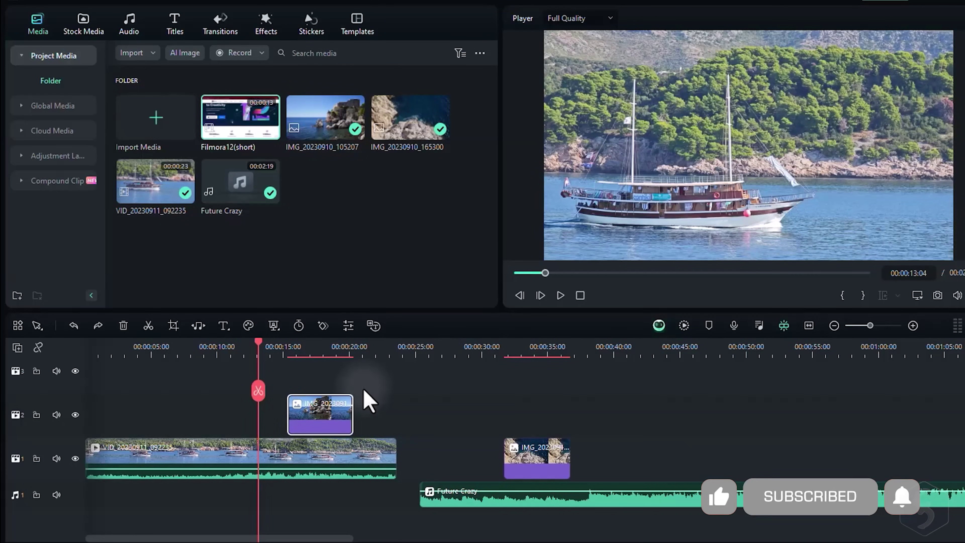
key(Delete)
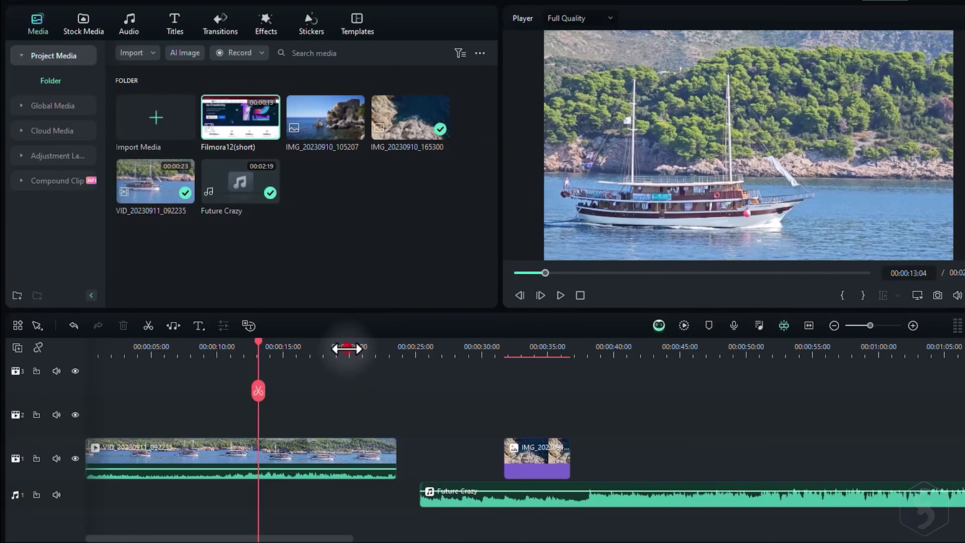
click(346, 349)
key(ctrl+v)
click(458, 349)
key(ctrl+v)
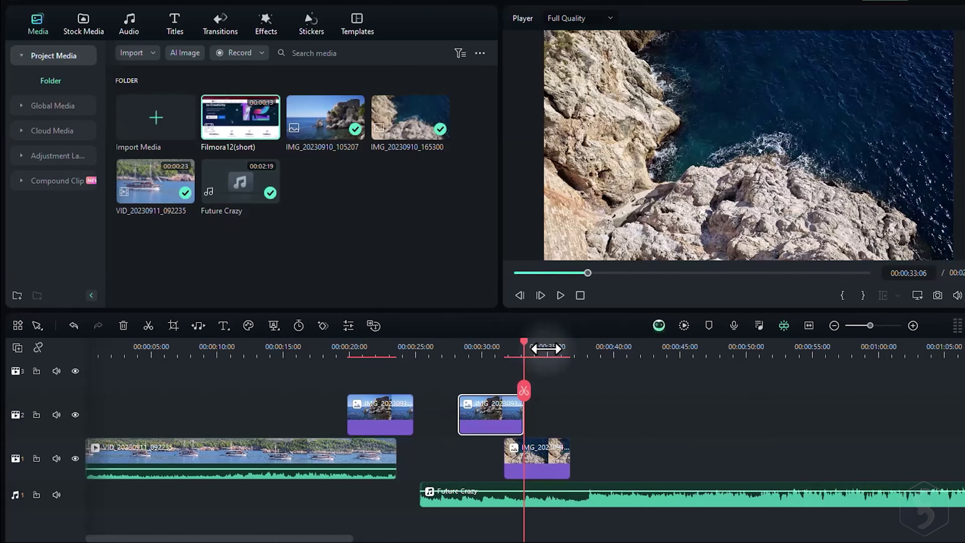
click(592, 347)
key(ctrl+v)
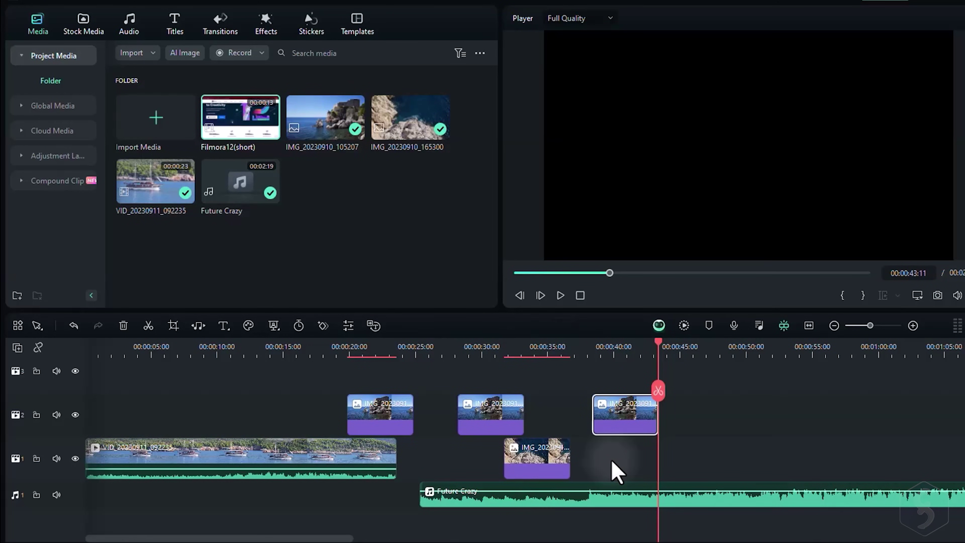
key(ctrl+z)
key(ctrl+z)
key(ctrl+z)
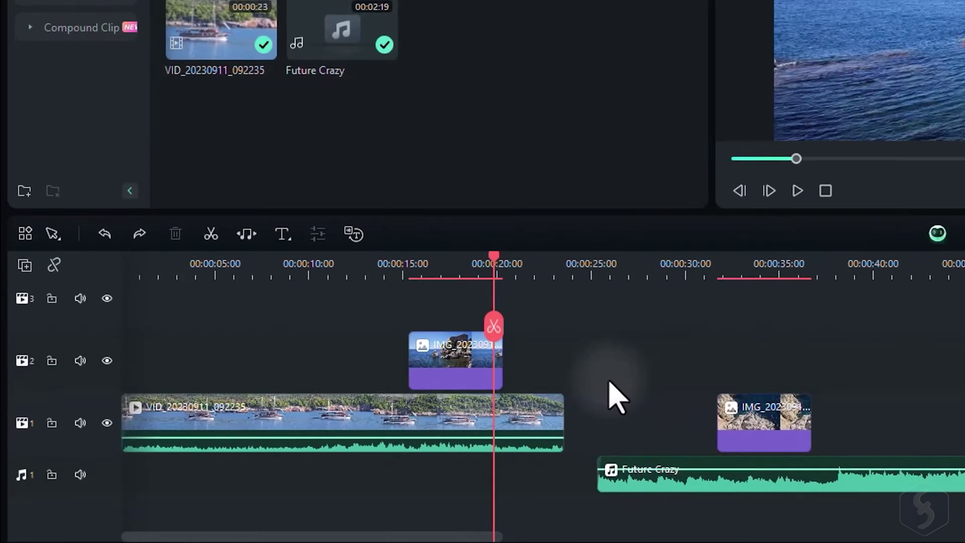
- Delete the boat video and undo, then trim its right edge to end near 00:00:18
click(364, 447)
key(Delete)
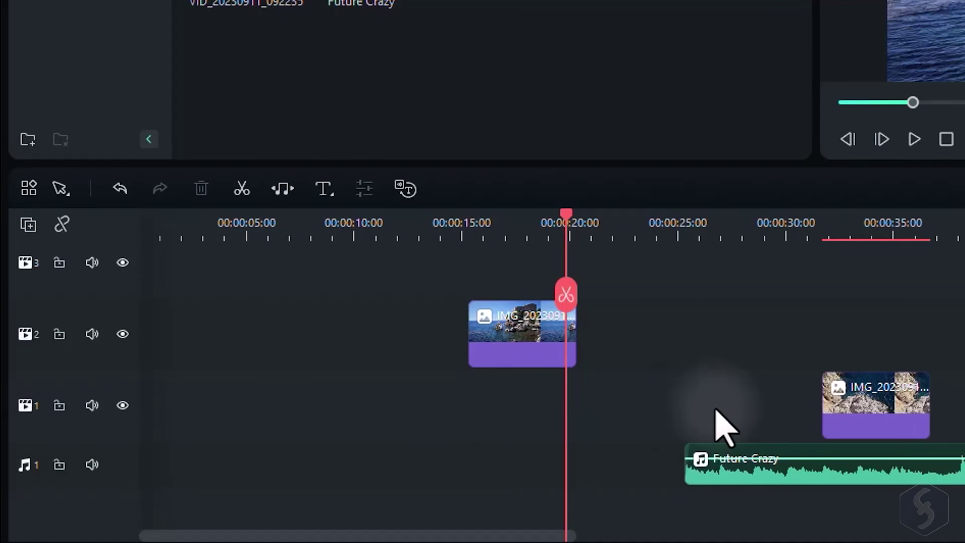
key(ctrl+z)
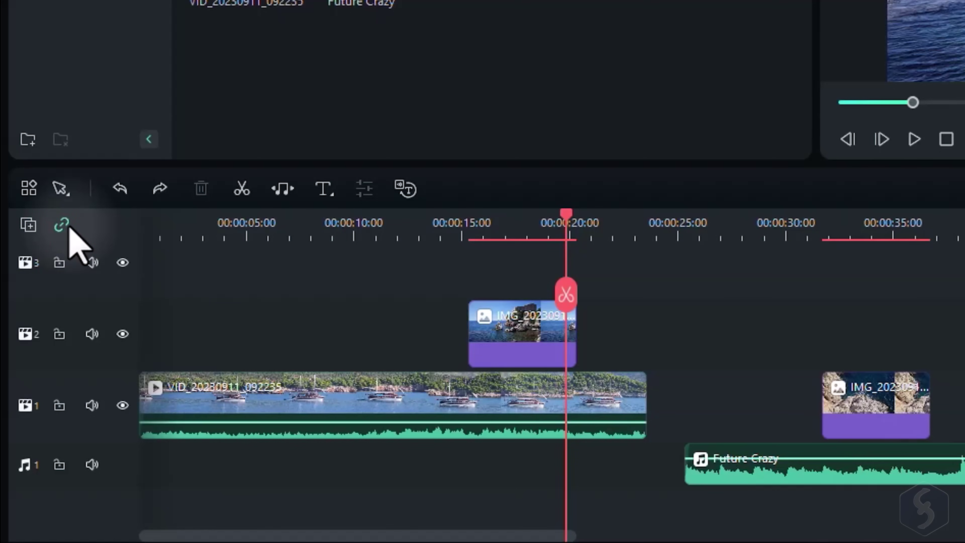
click(397, 402)
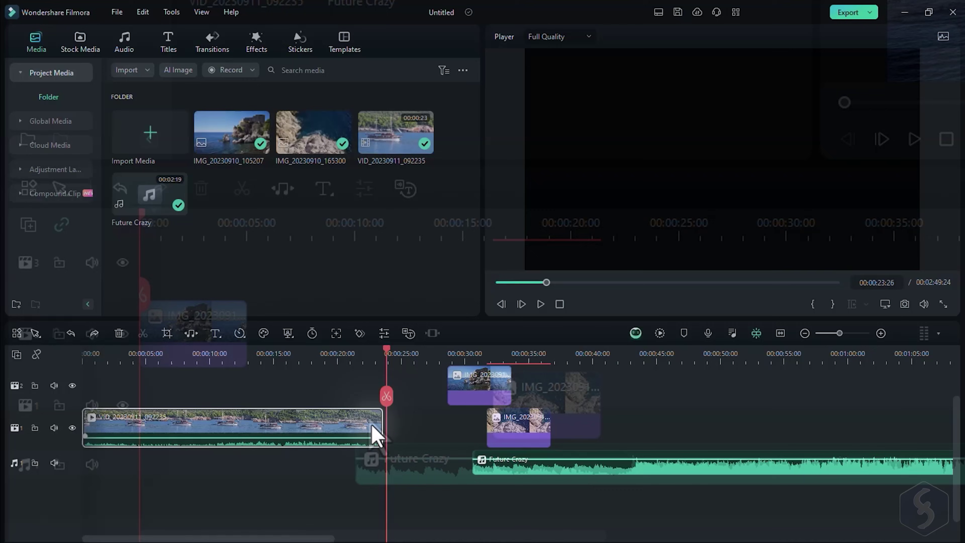
drag(376, 437, 323, 425)
- Undo the boat video's trim and split it at 00:00:15:11
click(540, 304)
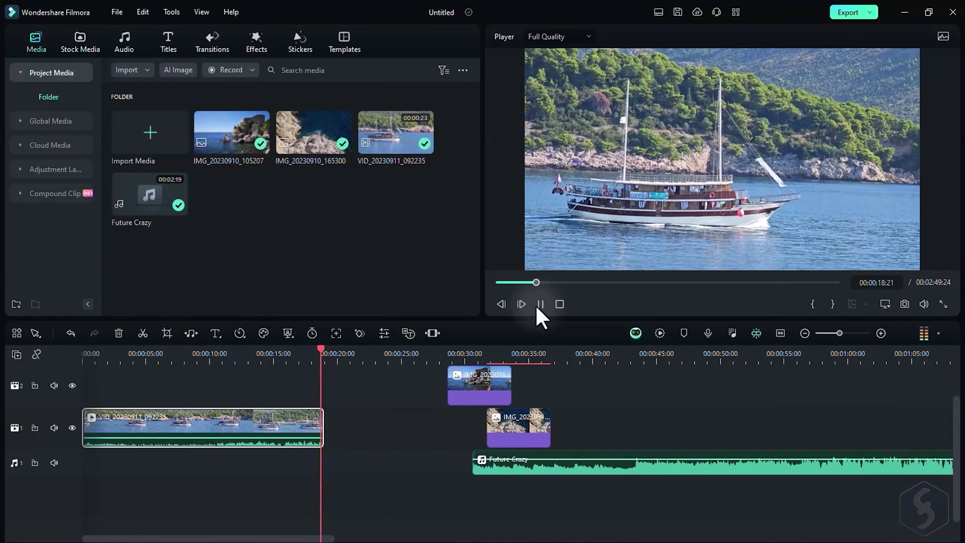
key(ctrl+z)
click(276, 354)
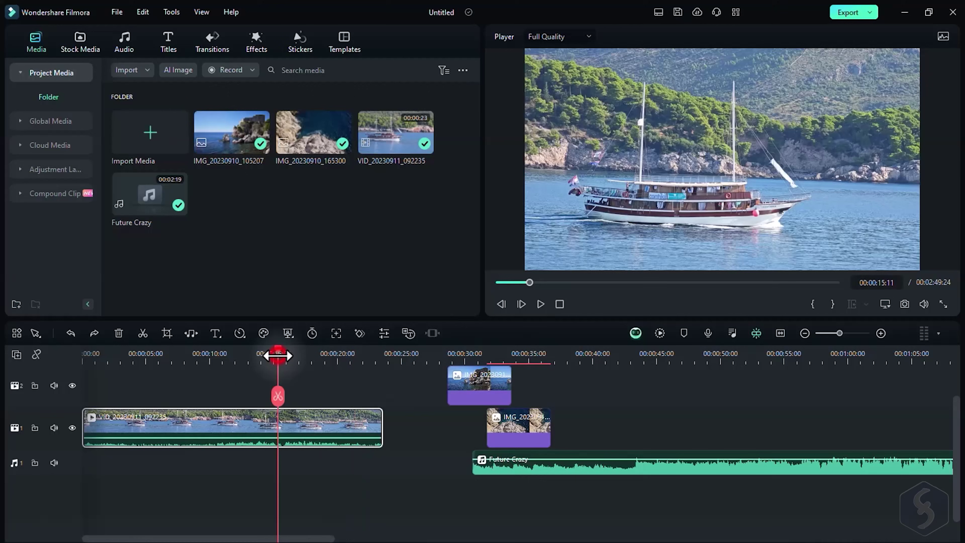
click(277, 396)
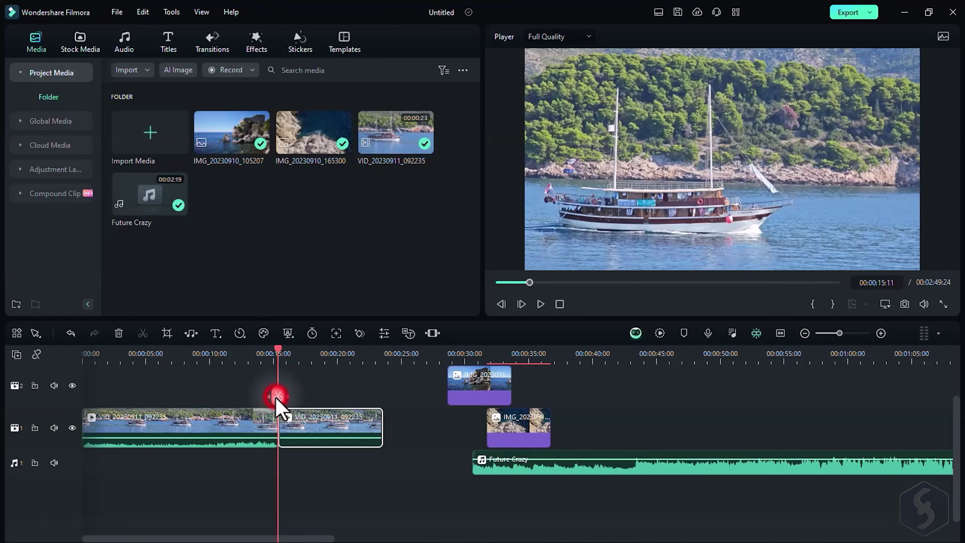
click(345, 357)
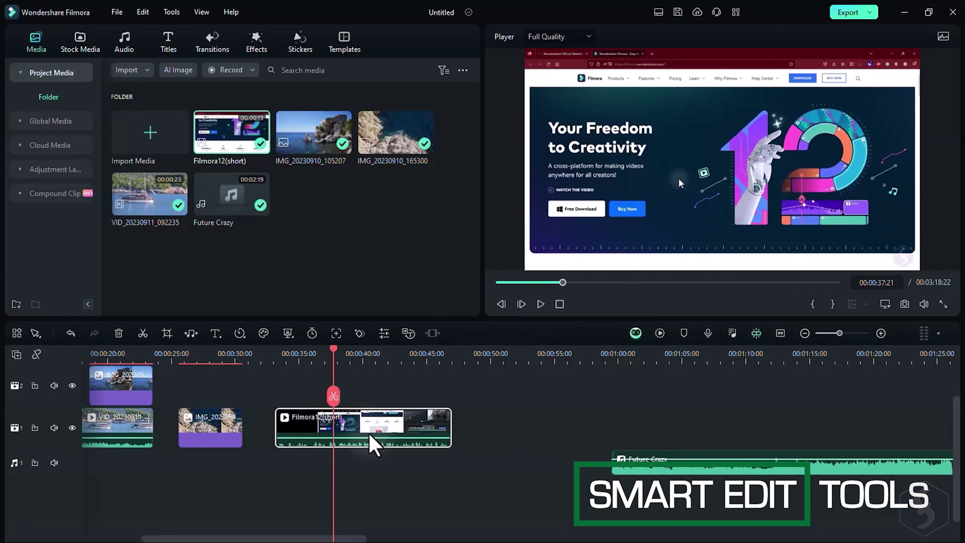
- Send the Filmora12(short) clip to AI Text Based Editing, transcribing its speech in English (US)
right_click(371, 444)
scroll(474, 460, down, 1)
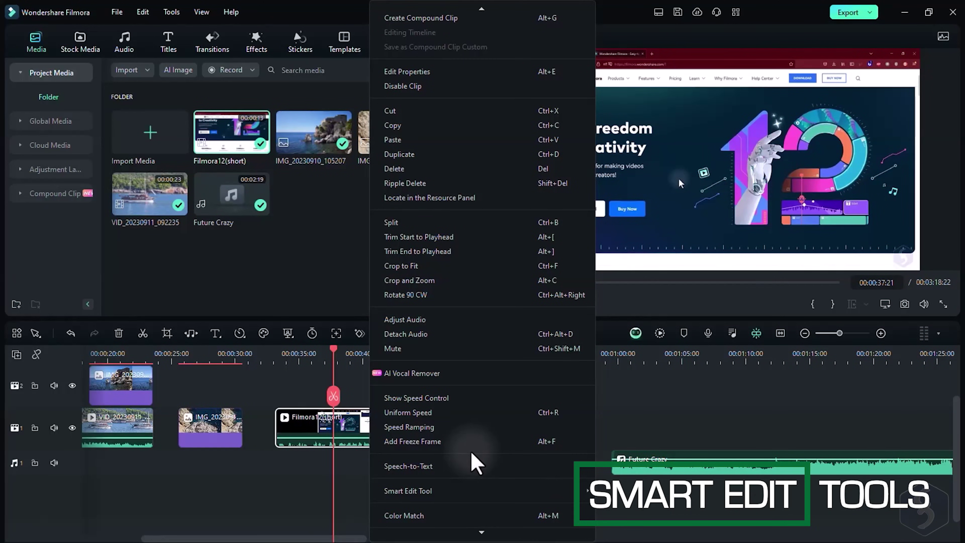
mouse_move(577, 498)
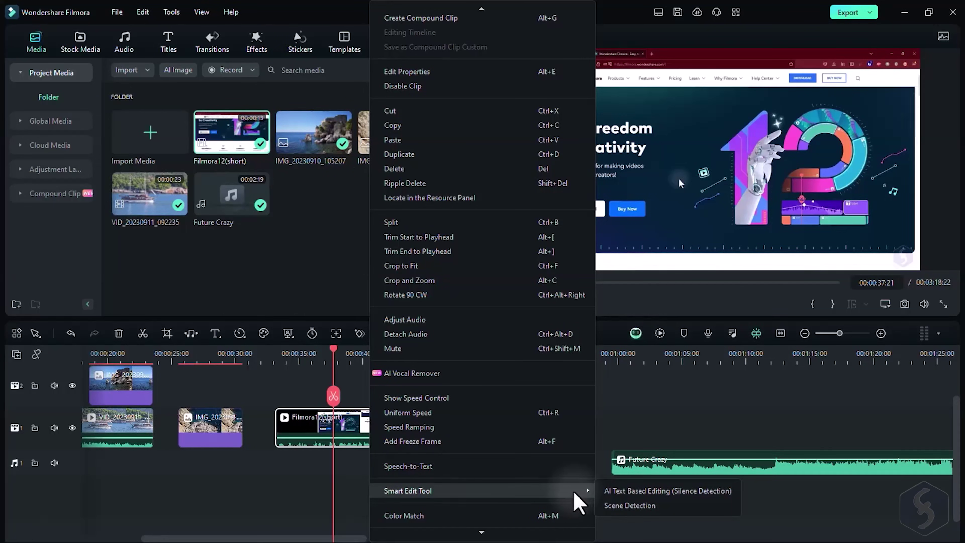
click(636, 492)
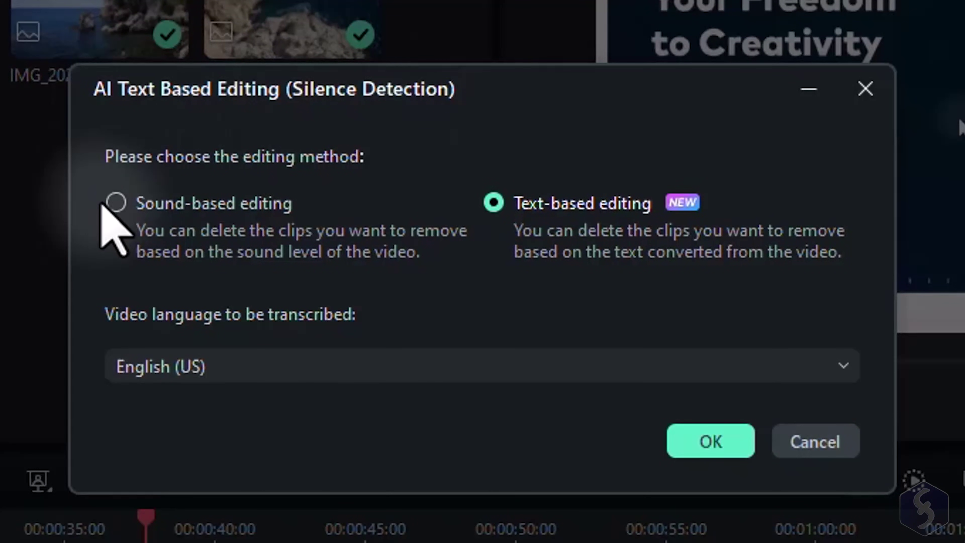
click(115, 202)
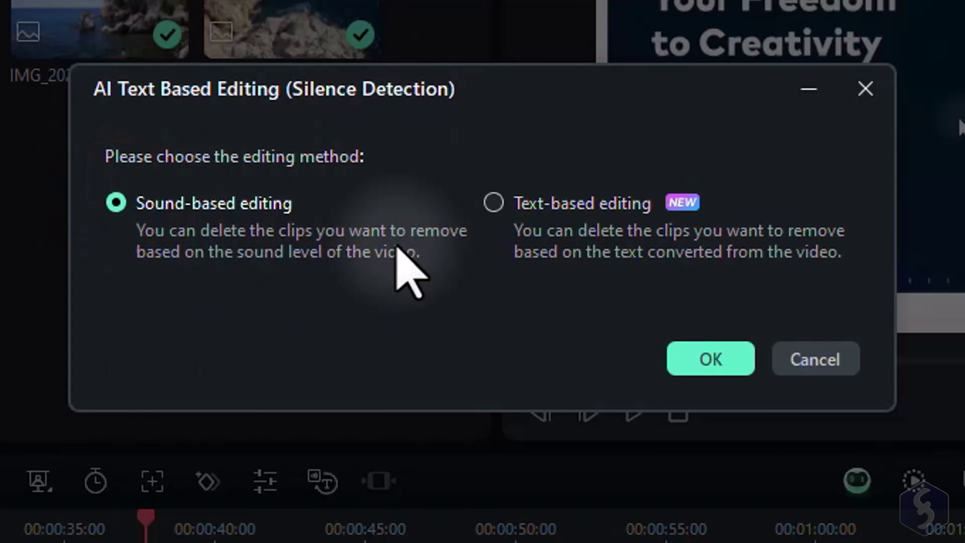
click(496, 203)
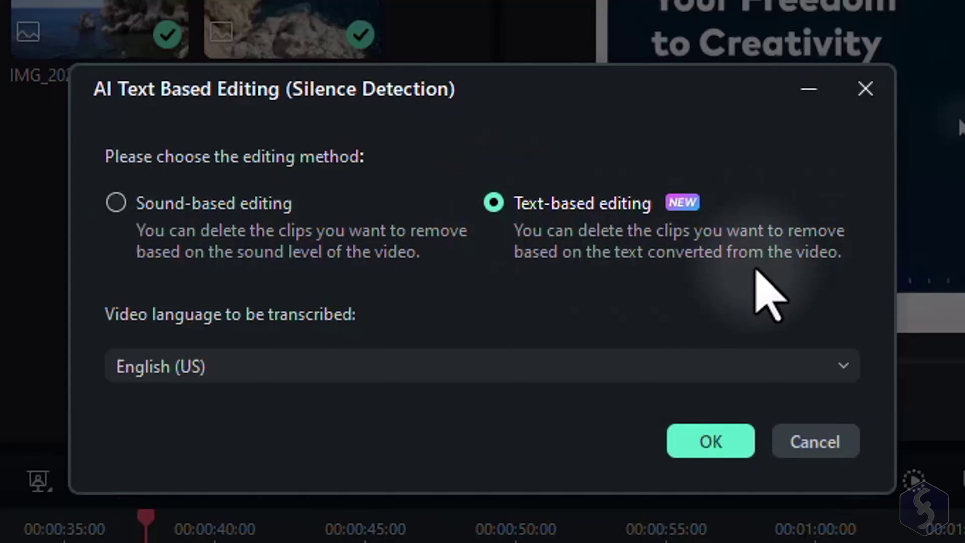
click(727, 441)
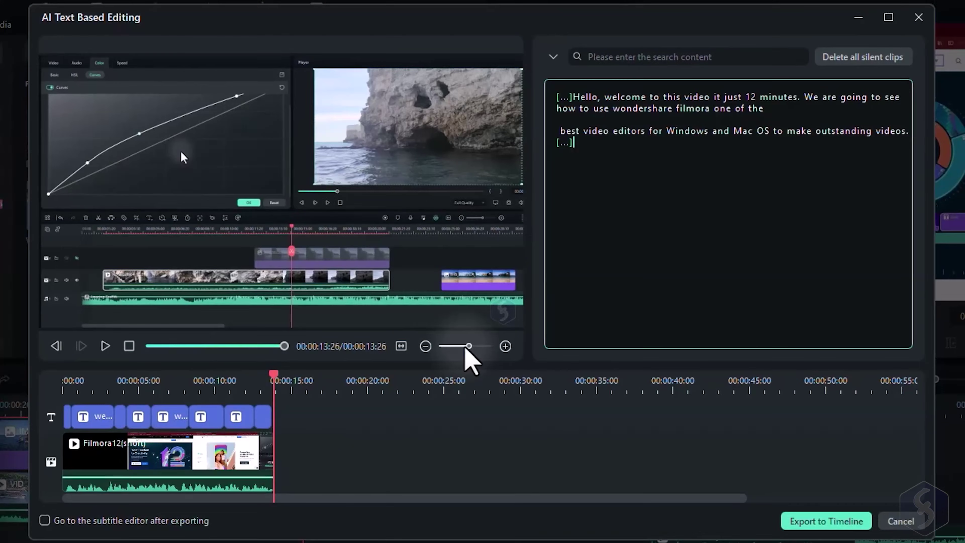
click(465, 346)
- Delete 'for Windows and Mac OS' from the transcript and trim Compound Clip 1's start later
drag(465, 346, 475, 346)
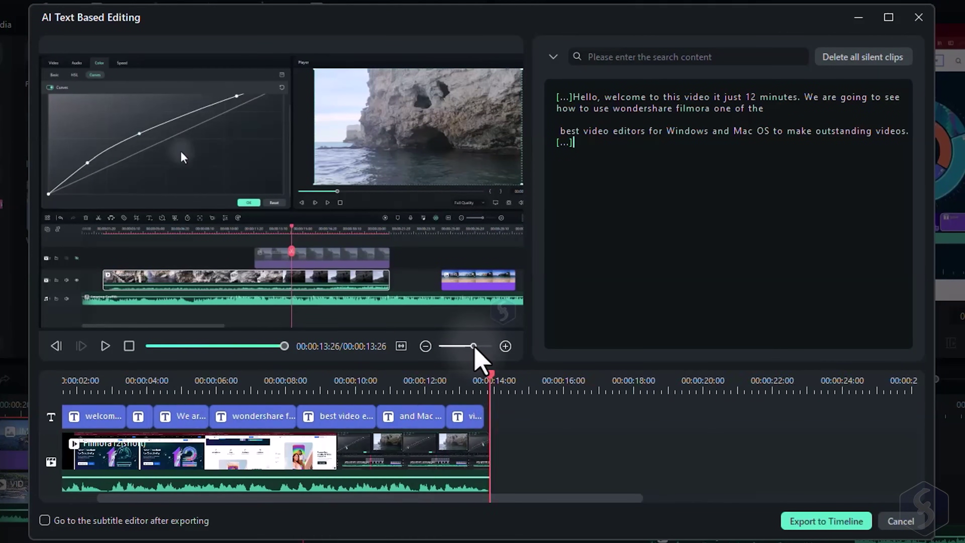
drag(604, 499, 423, 503)
click(651, 133)
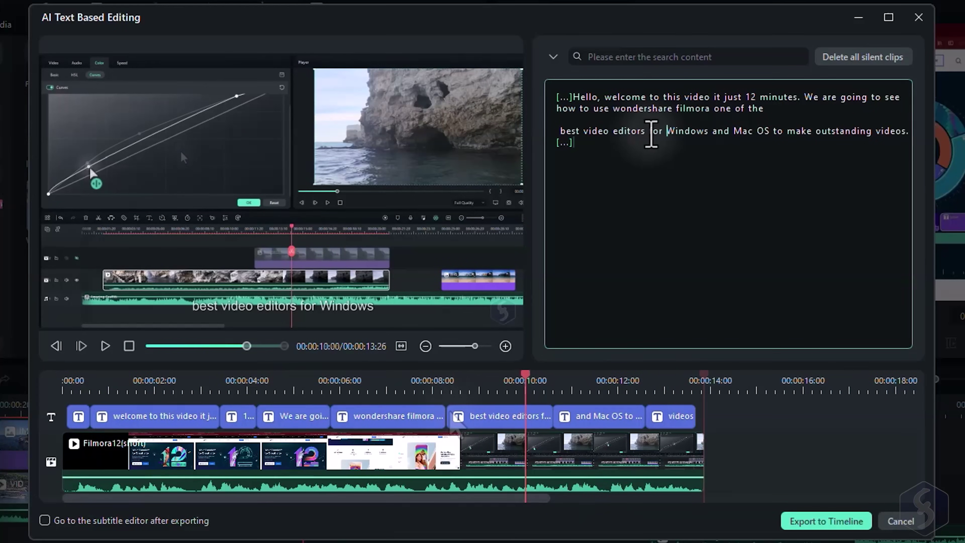
drag(651, 132, 773, 139)
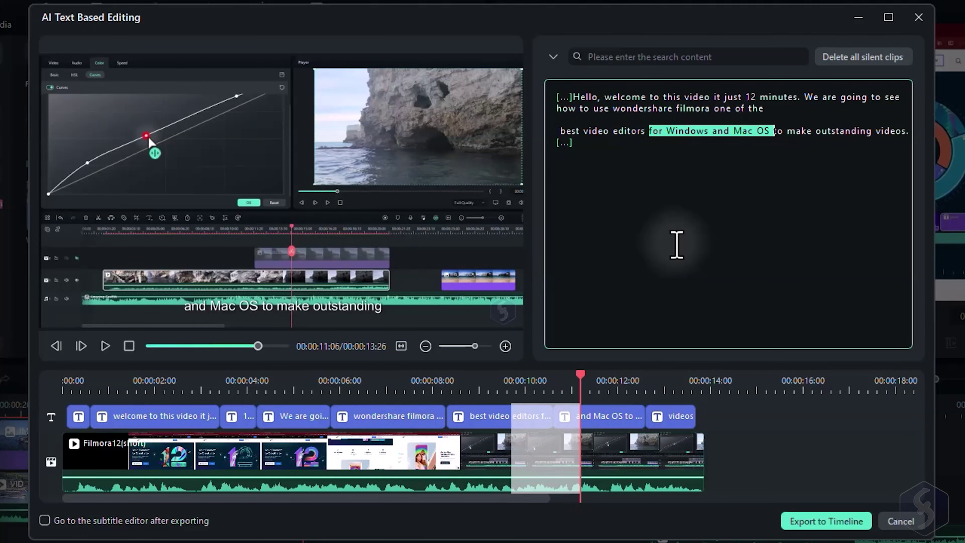
key(Delete)
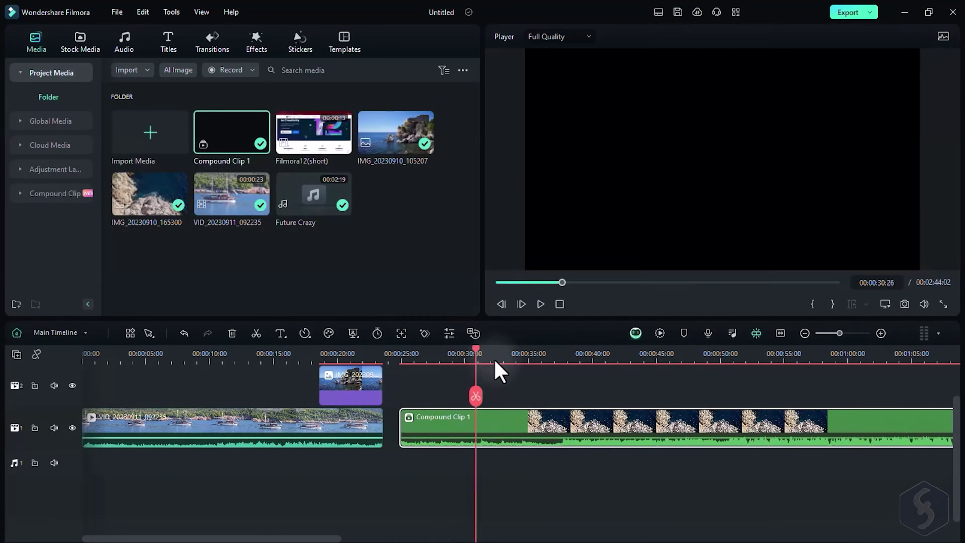
drag(495, 370, 555, 376)
drag(404, 435, 455, 418)
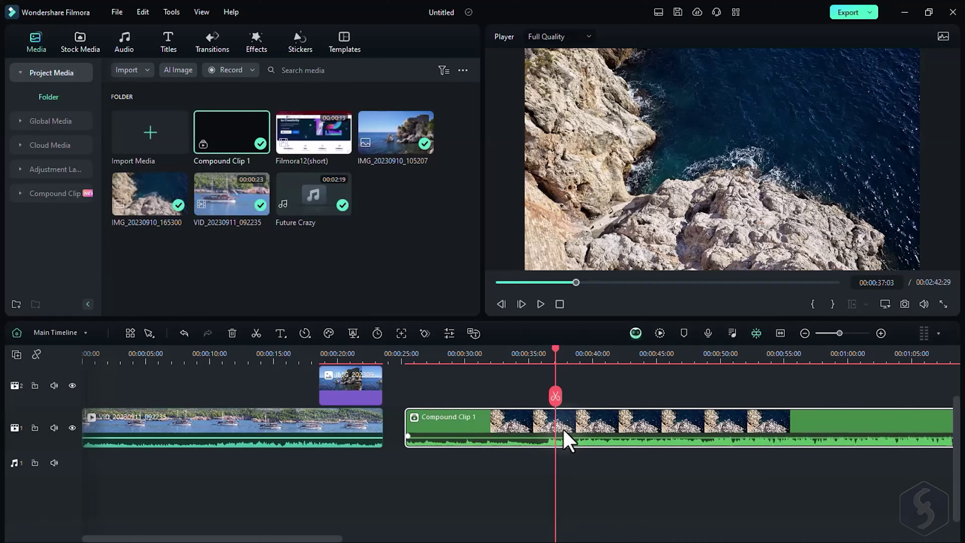
- Combine the rock image and Future Crazy music into a compound clip named Compound Clip 1
key(ctrl+z)
click(562, 469)
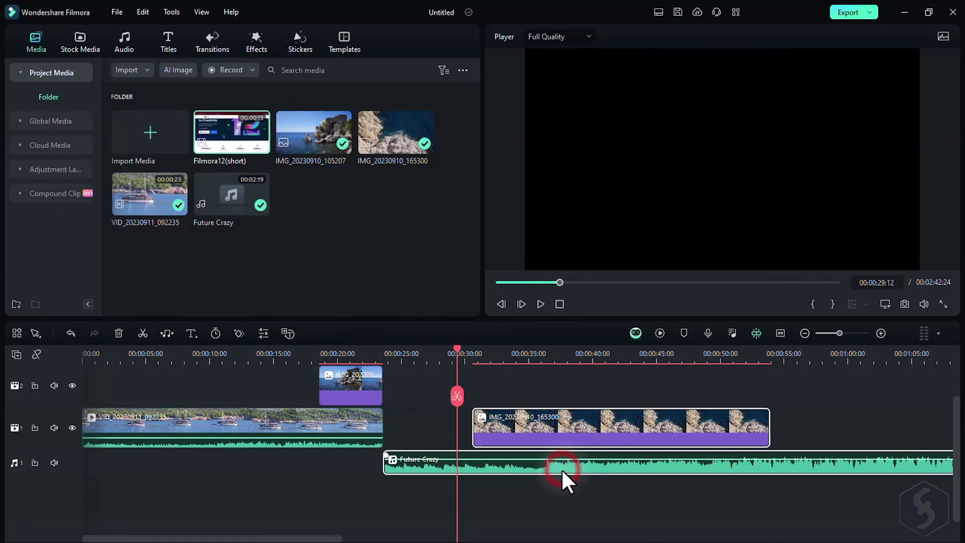
right_click(579, 474)
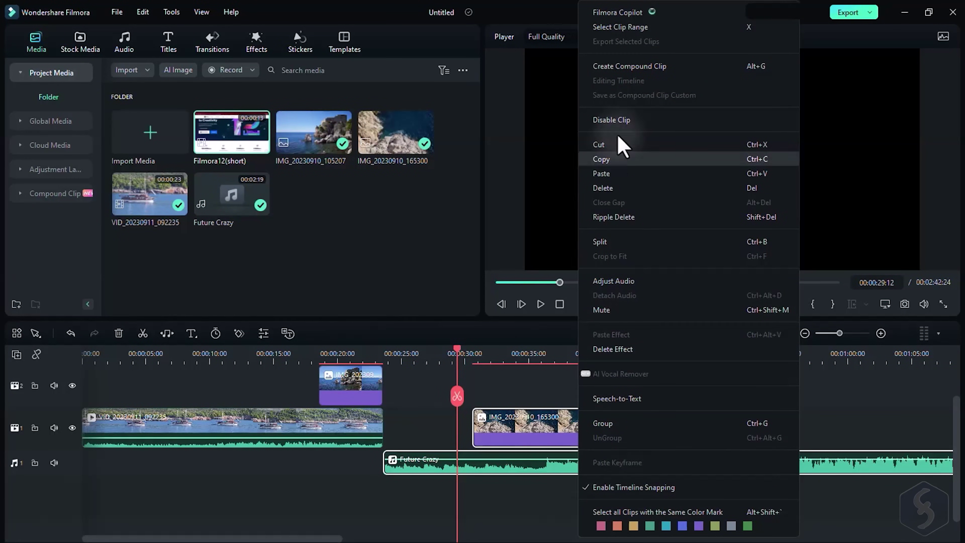
click(645, 71)
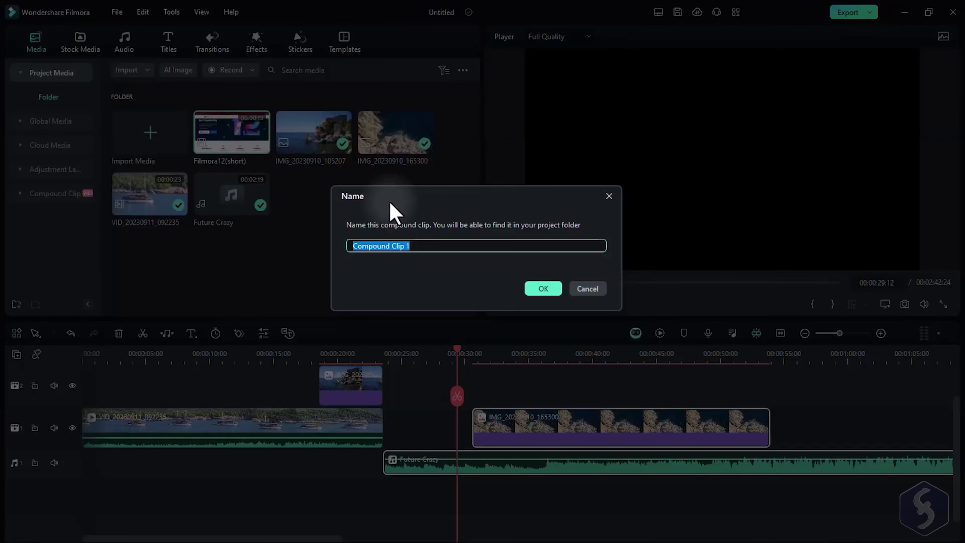
click(543, 289)
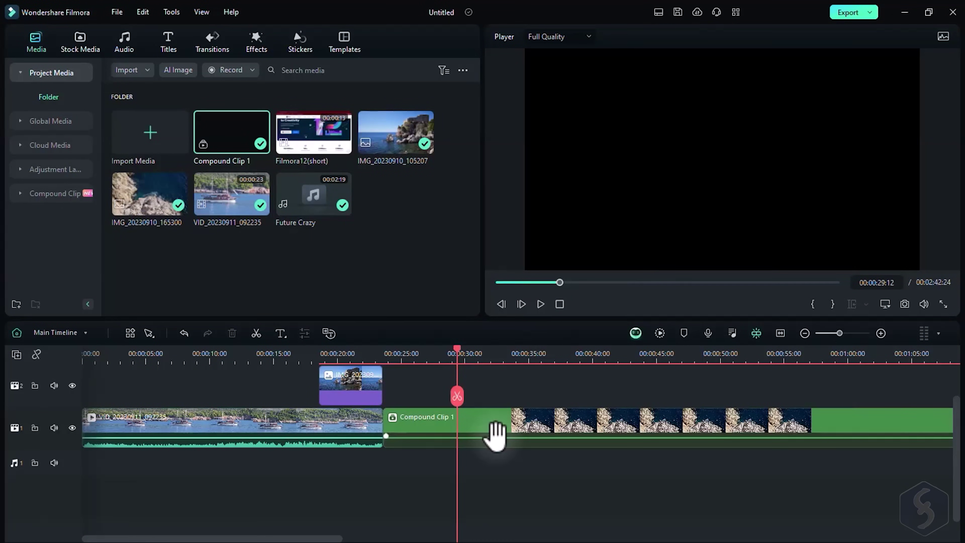
- Shift Compound Clip 1 slightly later and switch the timeline to edit its contents
drag(496, 433, 519, 433)
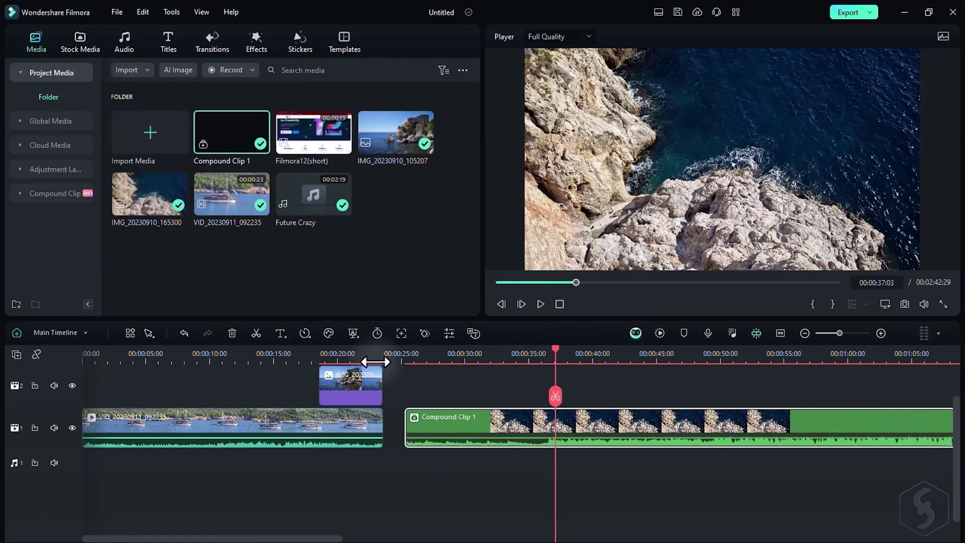
click(68, 334)
click(89, 378)
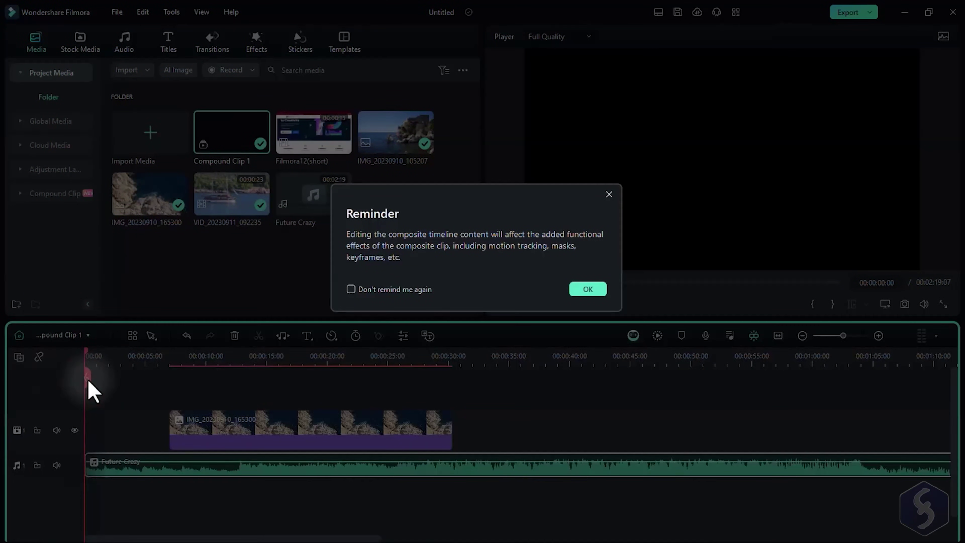
click(585, 288)
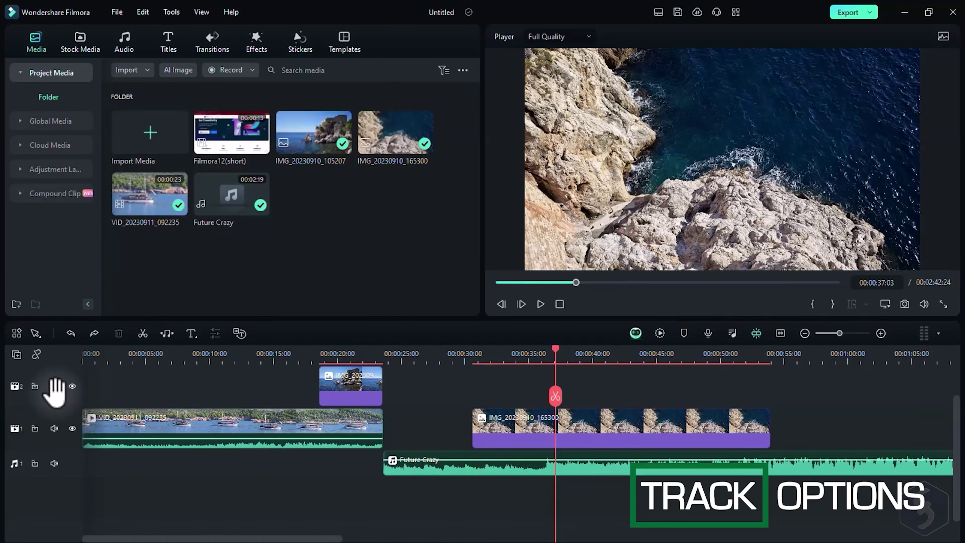
- Move the second-track image earlier to about 00:15 and lock then unlock track 2
drag(340, 395, 289, 395)
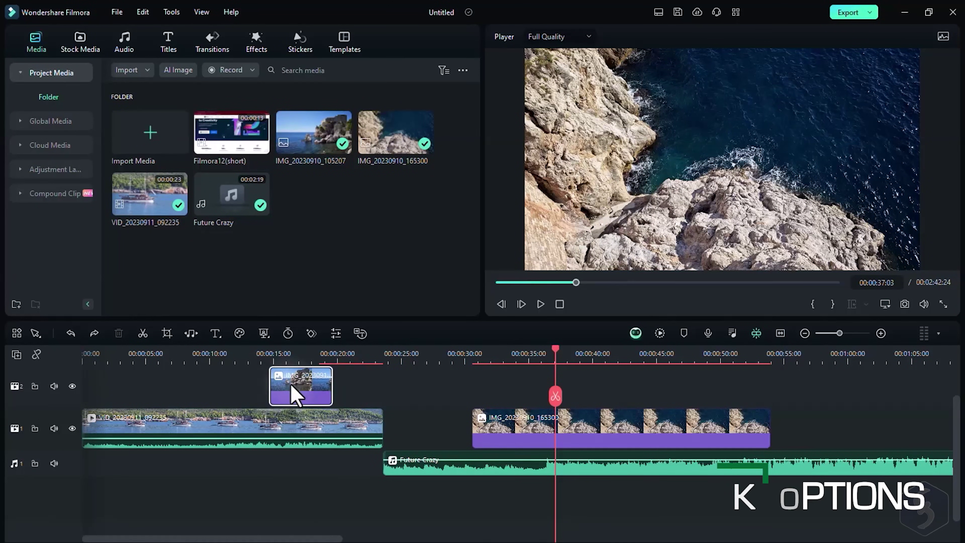
click(35, 386)
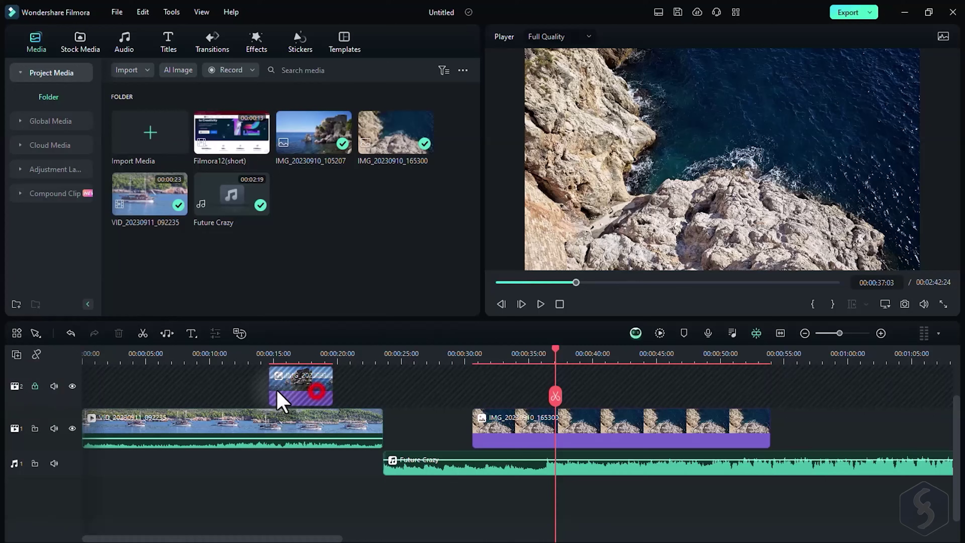
click(540, 304)
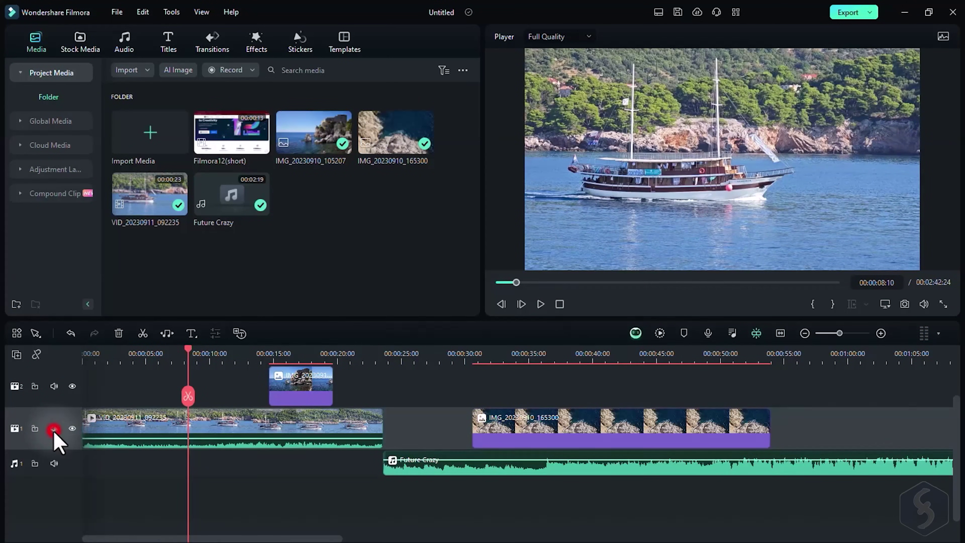
- Mute track 1's audio, play to check, and toggle track 2's visibility off and on twice
click(54, 429)
click(540, 304)
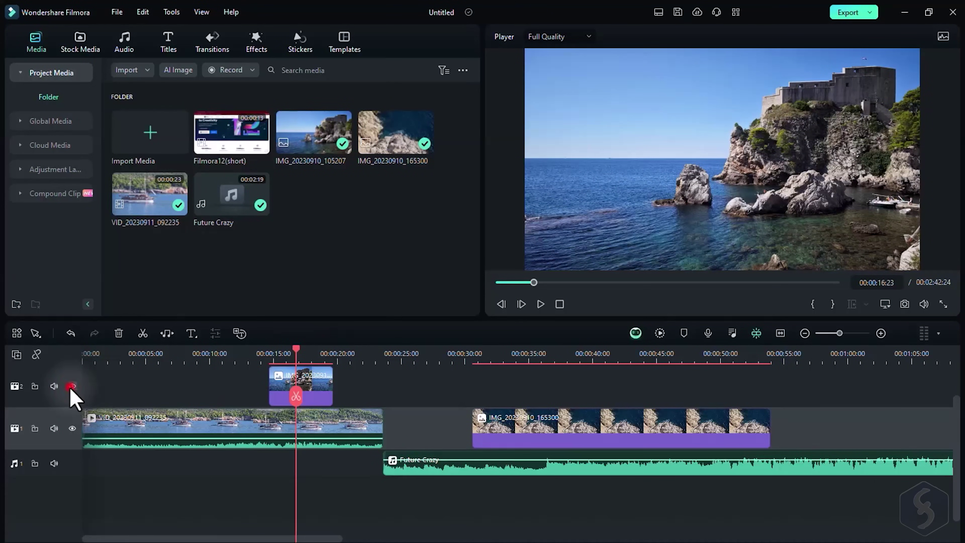
click(72, 386)
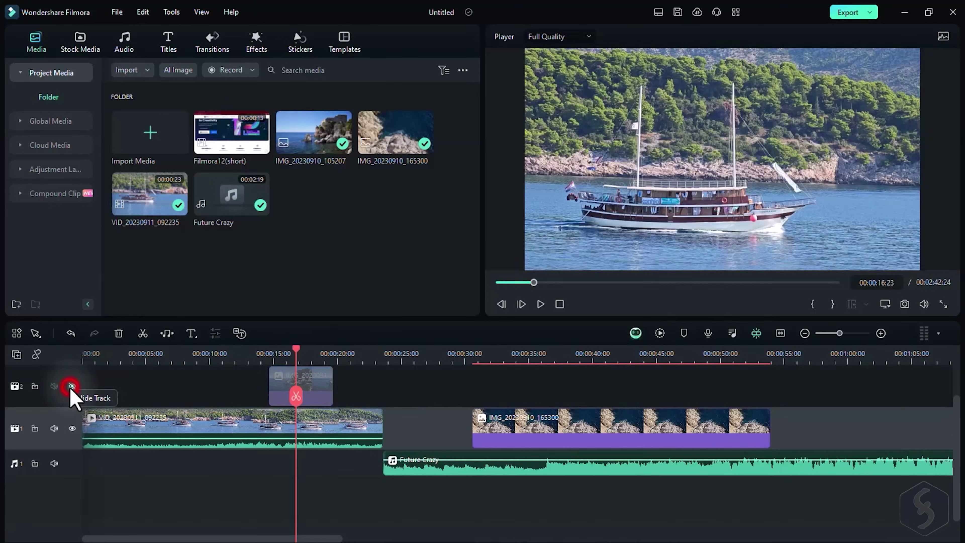
click(72, 386)
click(72, 386)
click(72, 386)
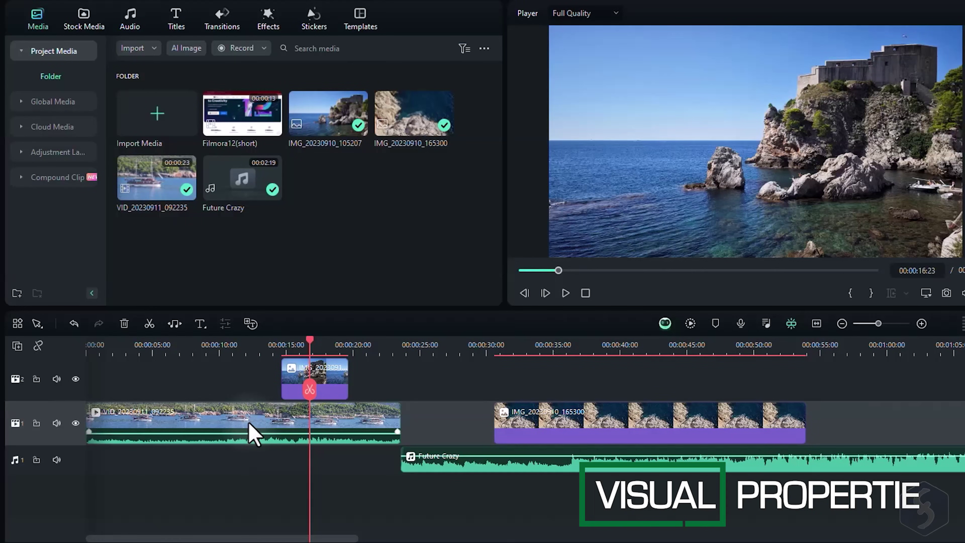
- Open the clip's properties and look through its Audio, Color and Speed settings
double_click(249, 424)
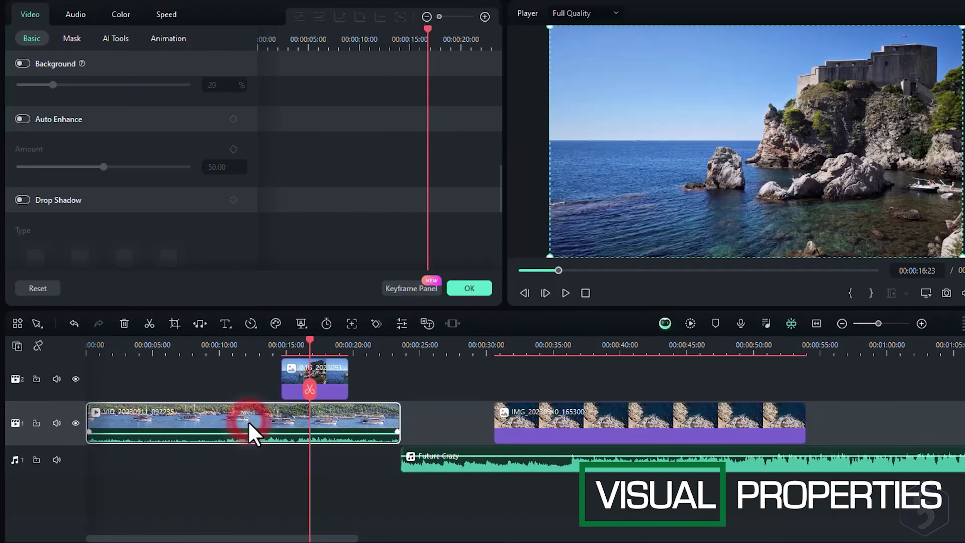
click(77, 20)
click(116, 27)
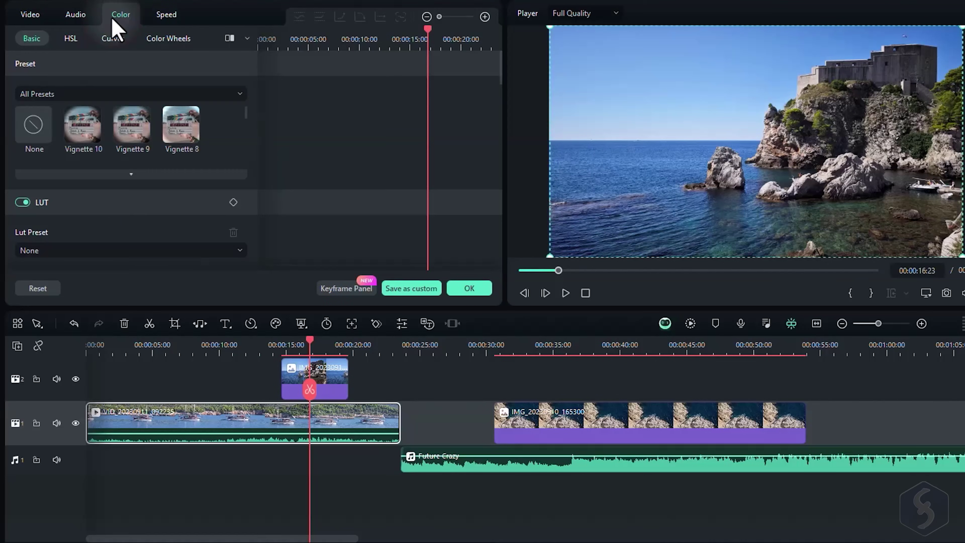
click(164, 15)
click(31, 16)
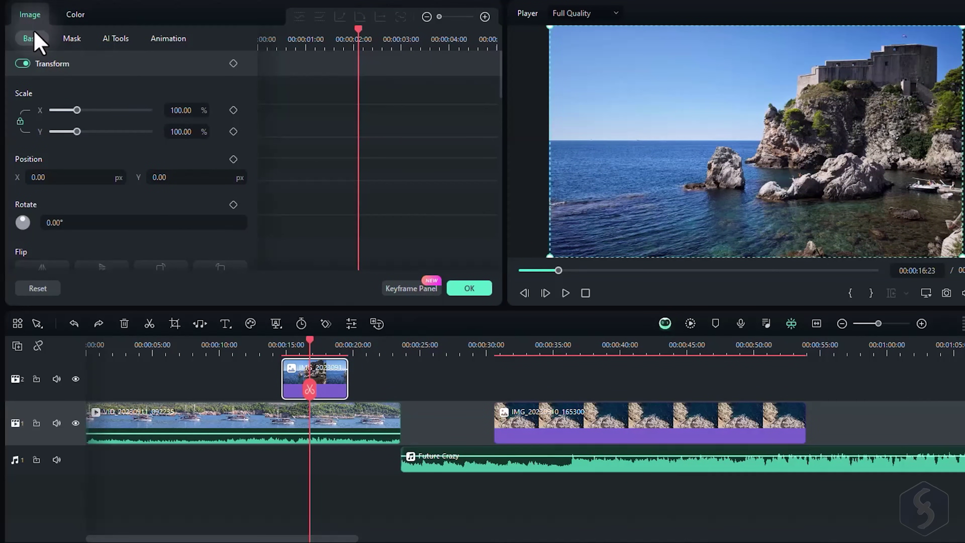
- Set the overlay's Scale to 65.79%, Position X to 84 and Rotate back to 0°
click(77, 120)
drag(77, 113, 70, 111)
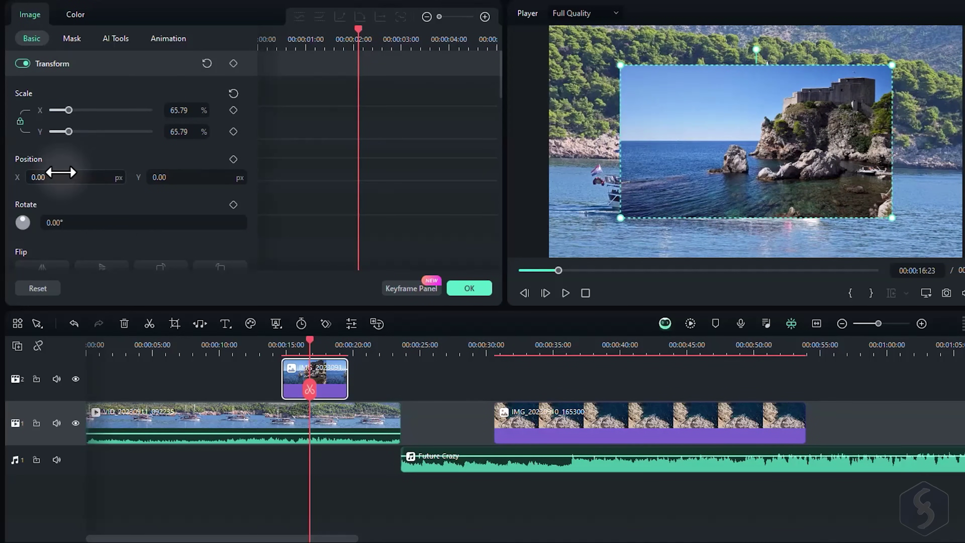
drag(60, 176, 30, 186)
scroll(69, 198, down, 2)
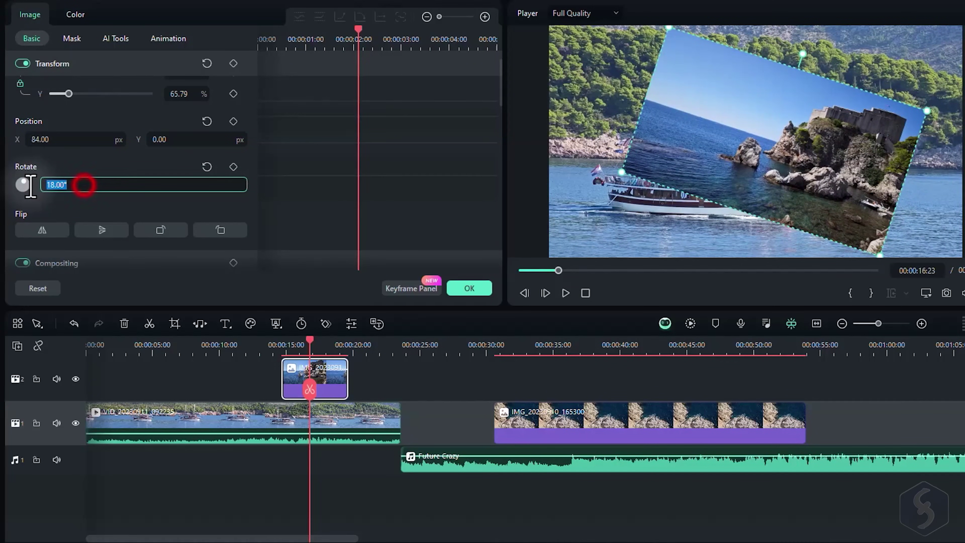
key(Return)
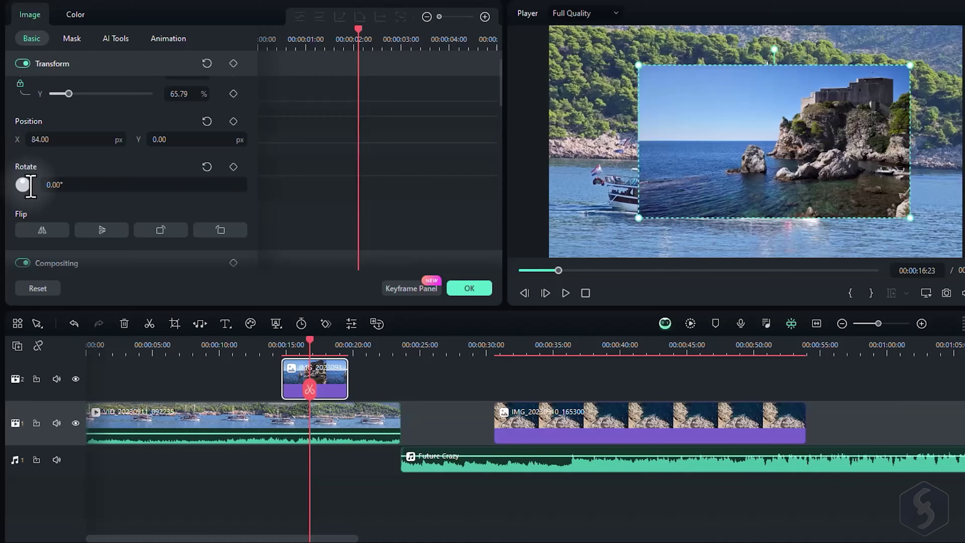
- Set the overlay's blend mode to Multiply and lower its opacity to about 94
scroll(28, 129, up, 2)
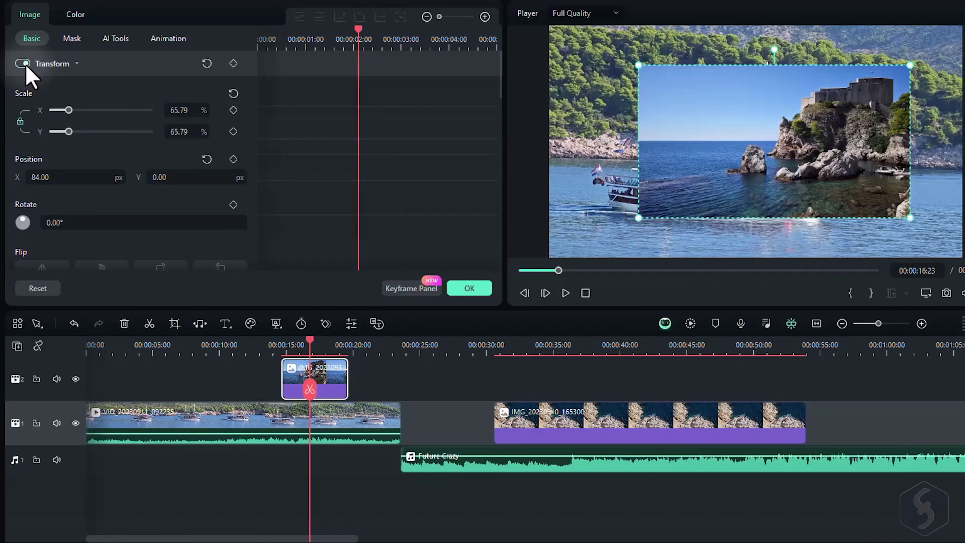
click(22, 64)
click(22, 63)
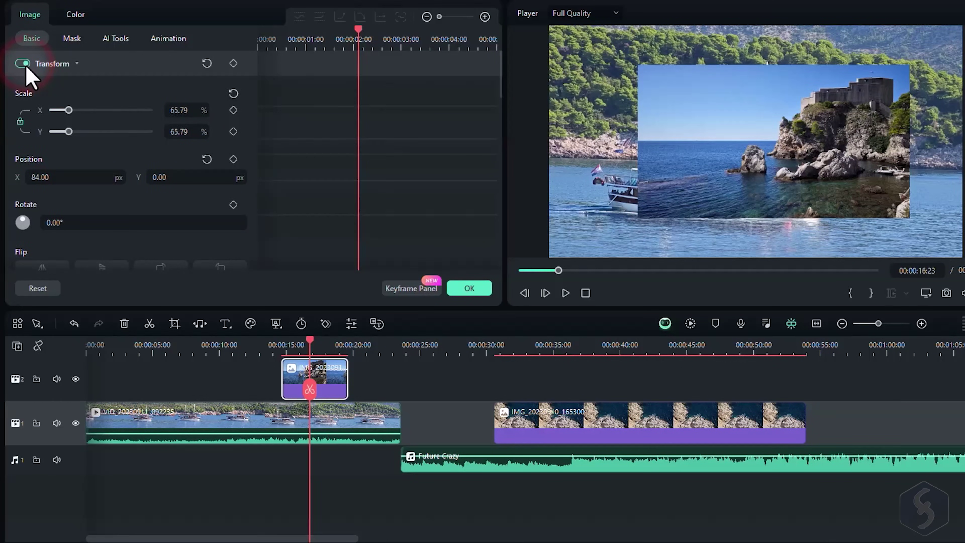
scroll(163, 216, down, 5)
click(212, 159)
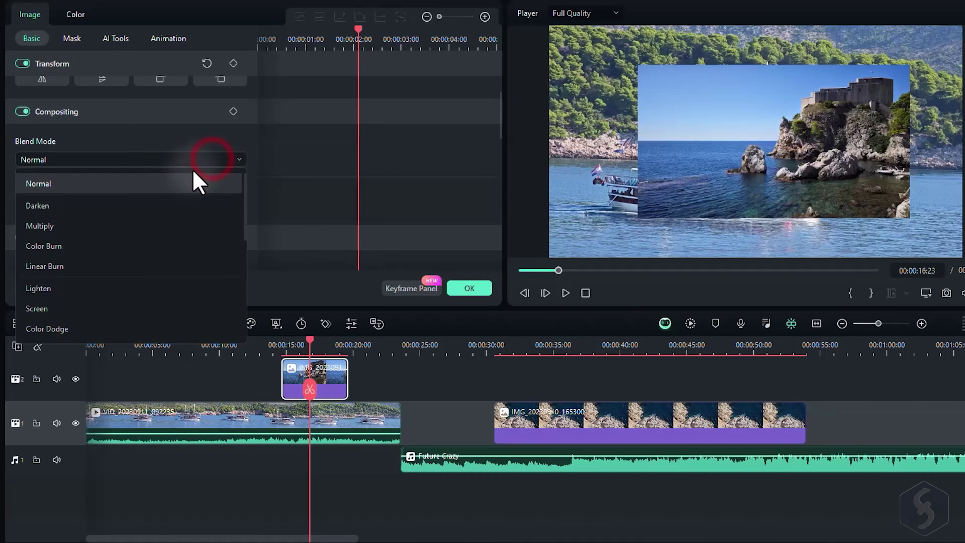
click(133, 222)
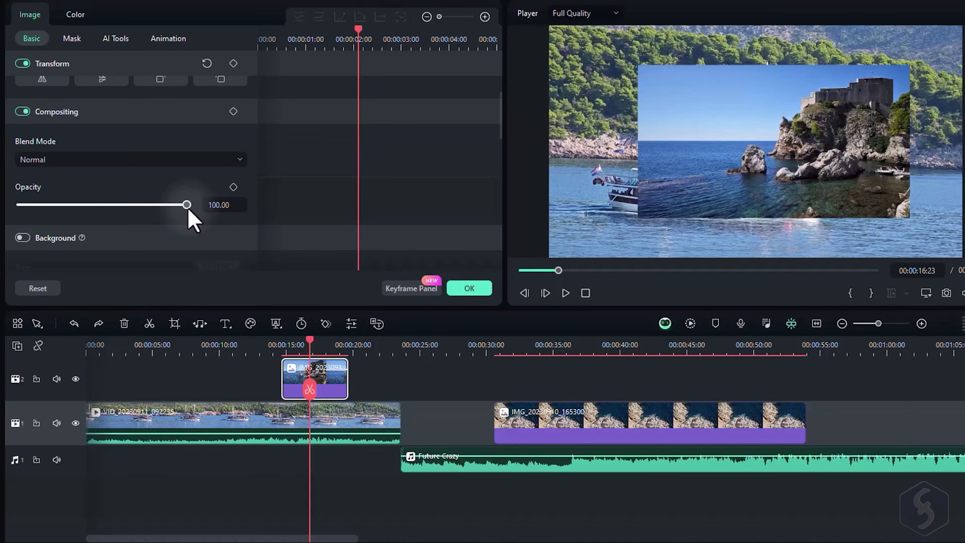
mouse_move(186, 205)
mouse_down()
mouse_move(121, 207)
mouse_move(170, 212)
mouse_up()
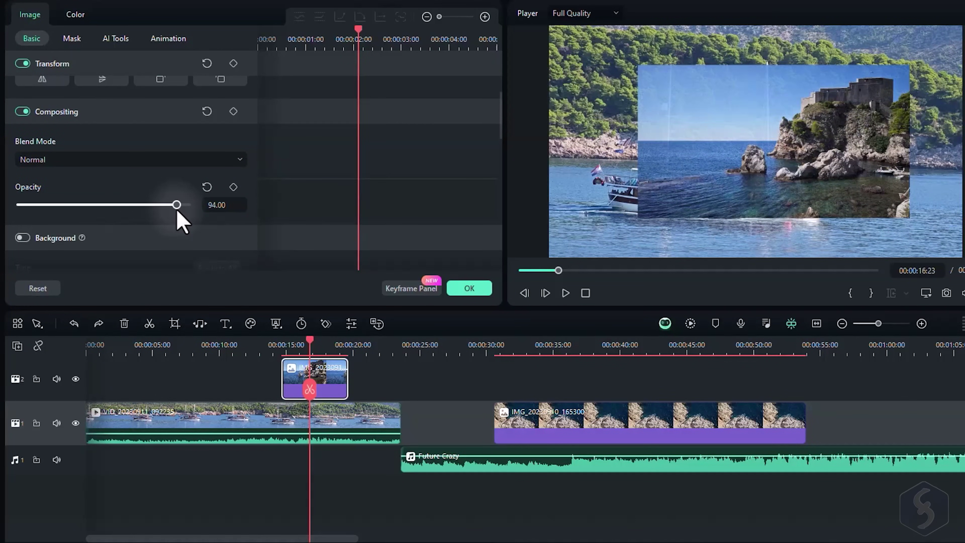
- Move the overlay further left in the Player and shrink it to 62.80% scale
scroll(35, 142, down, 5)
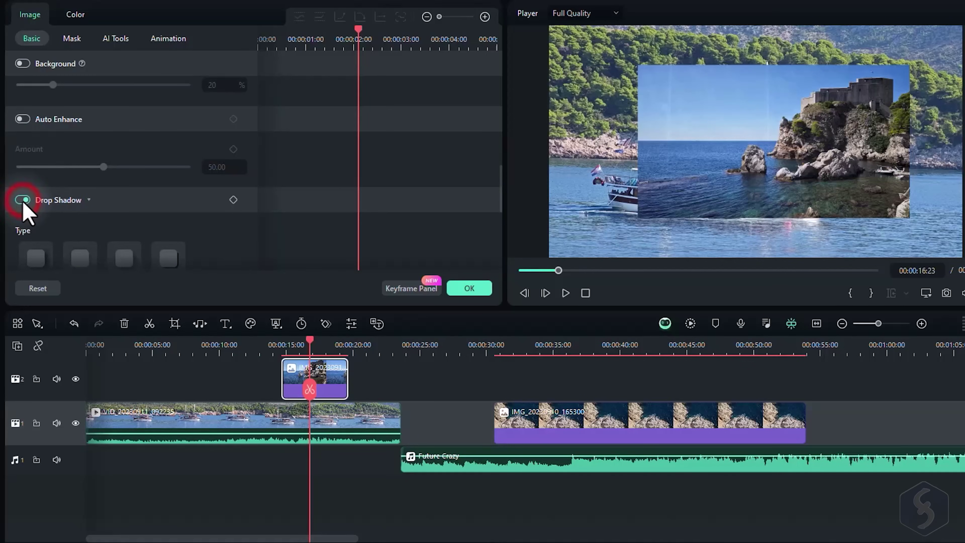
scroll(57, 215, down, 1)
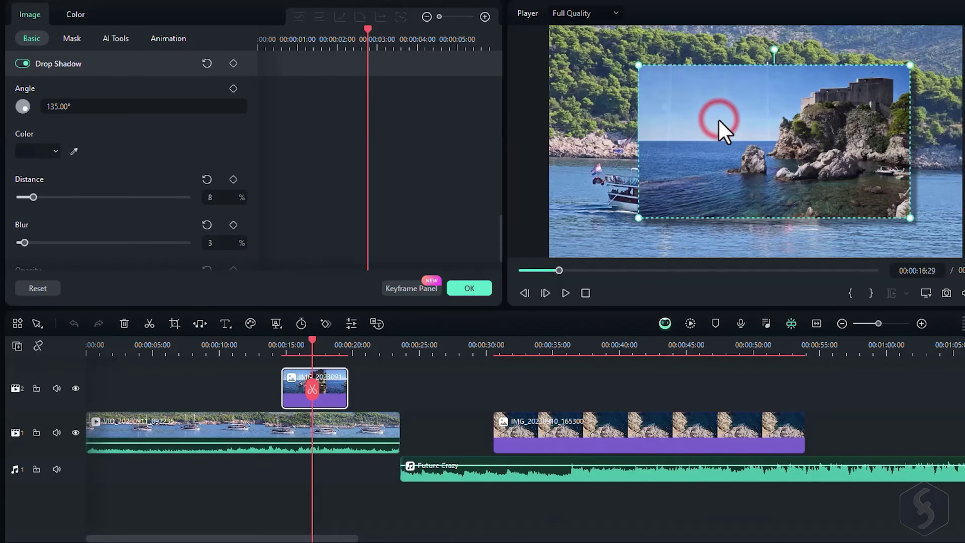
drag(719, 121, 689, 121)
mouse_move(608, 219)
mouse_down()
mouse_move(684, 173)
mouse_move(621, 211)
mouse_up()
- Try Rectangle, Star and Heart masks on the overlay, ending back on Rectangle
click(71, 38)
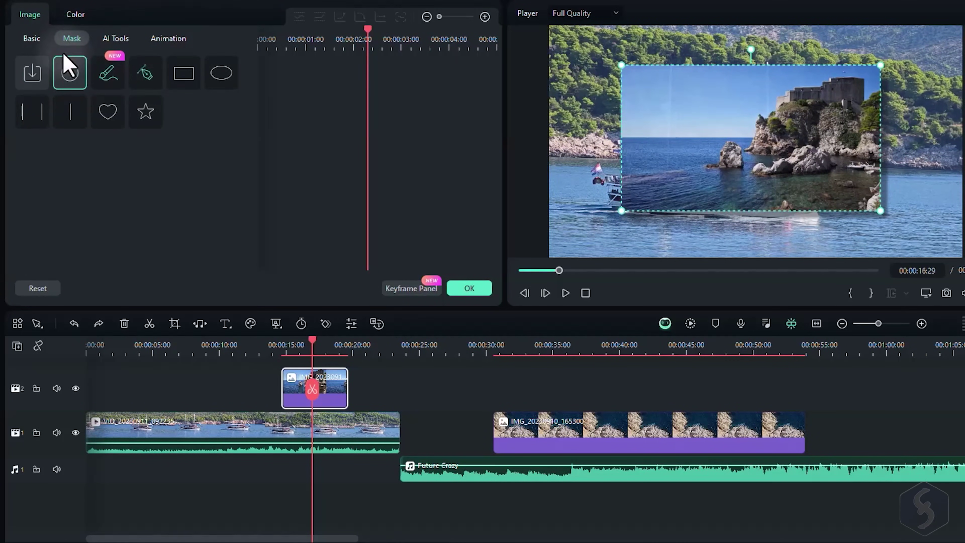
click(182, 85)
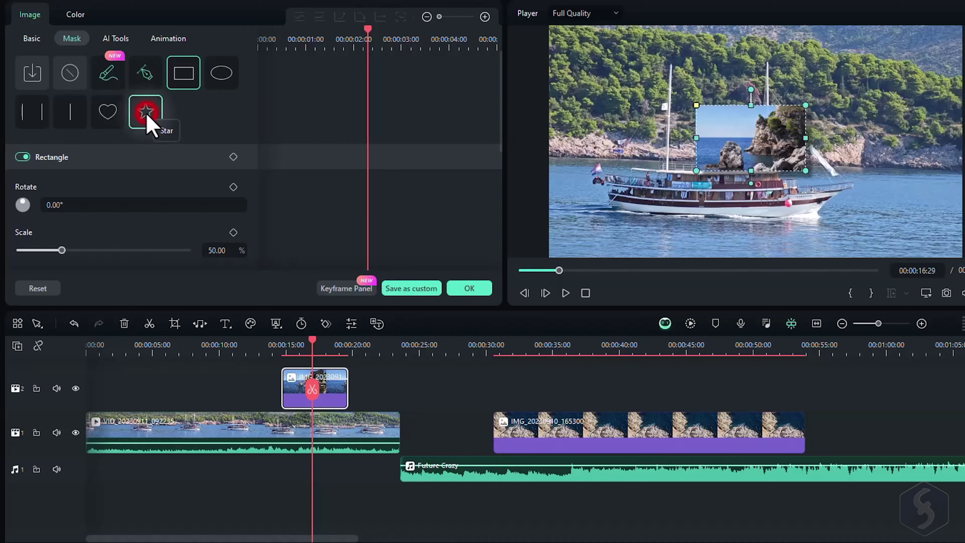
click(146, 114)
click(108, 114)
click(184, 72)
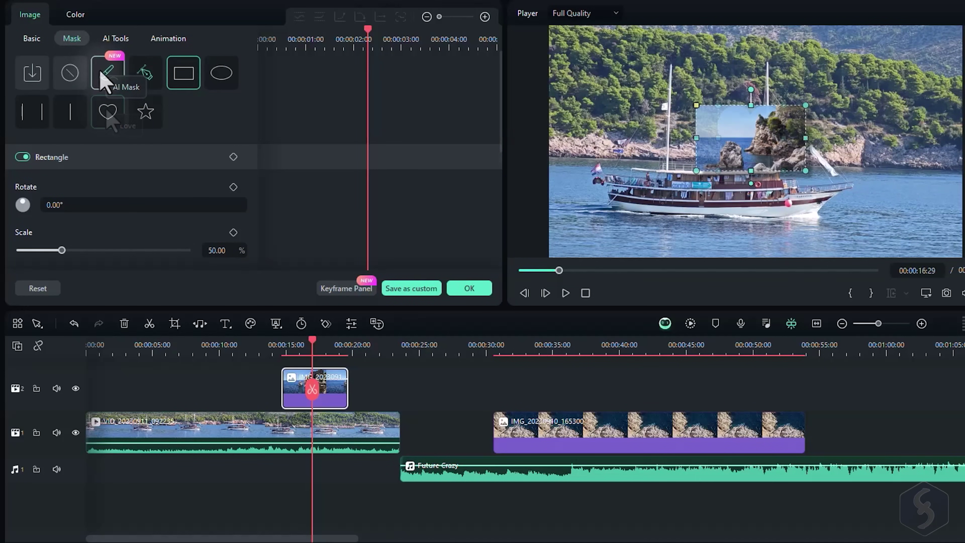
- Apply an AI mask to the rock subject, extend it to 44 and refine its edge
click(108, 77)
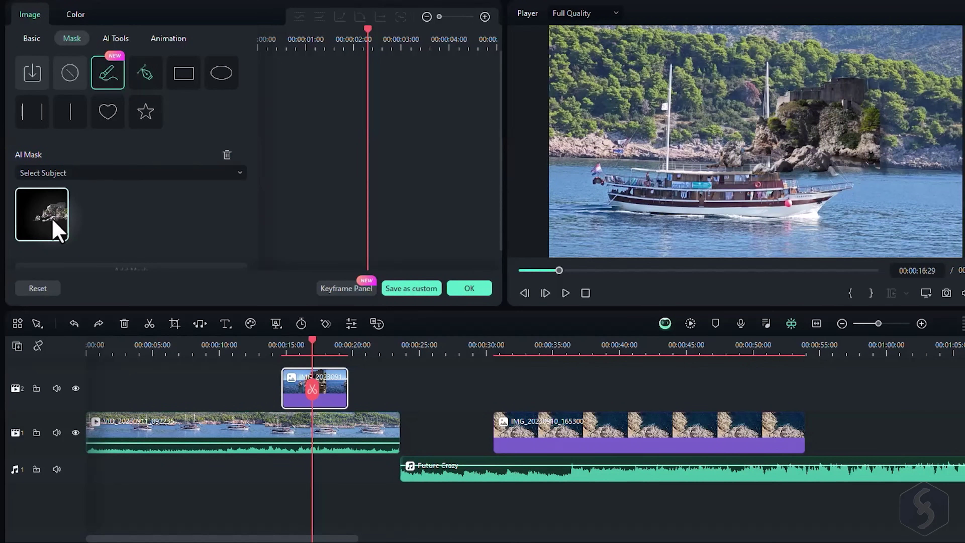
click(36, 228)
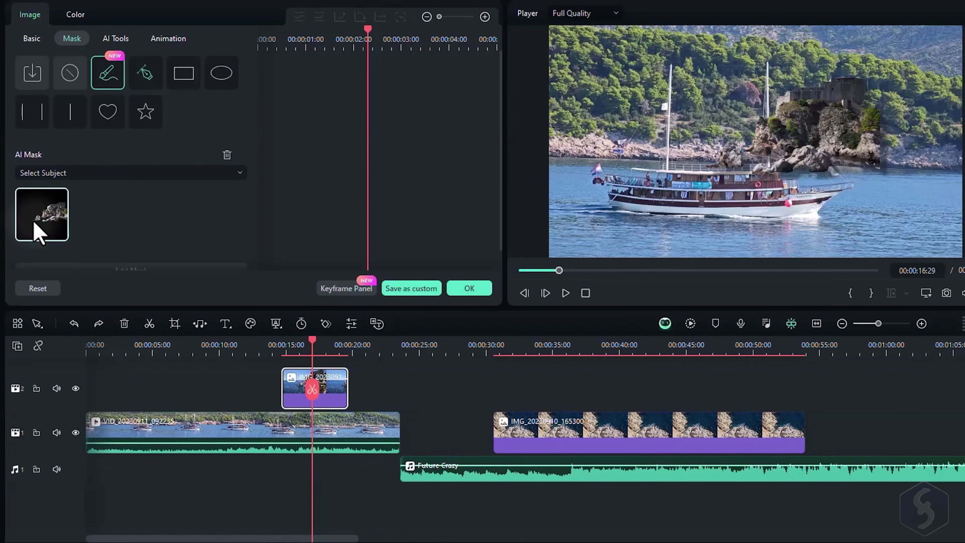
mouse_move(106, 170)
mouse_down()
mouse_move(69, 170)
mouse_move(176, 187)
mouse_move(114, 178)
mouse_up()
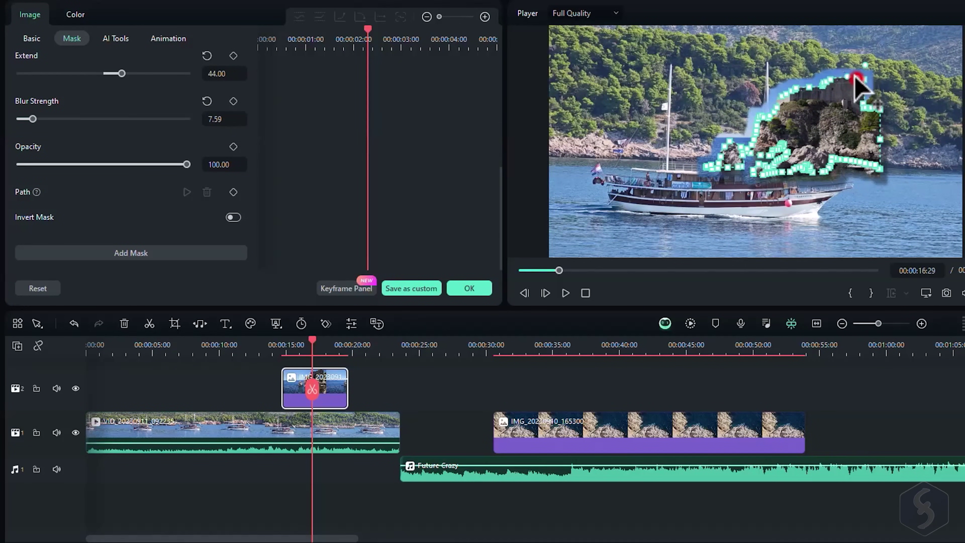
mouse_move(856, 76)
mouse_down()
mouse_move(831, 71)
mouse_move(864, 85)
mouse_move(854, 78)
mouse_up()
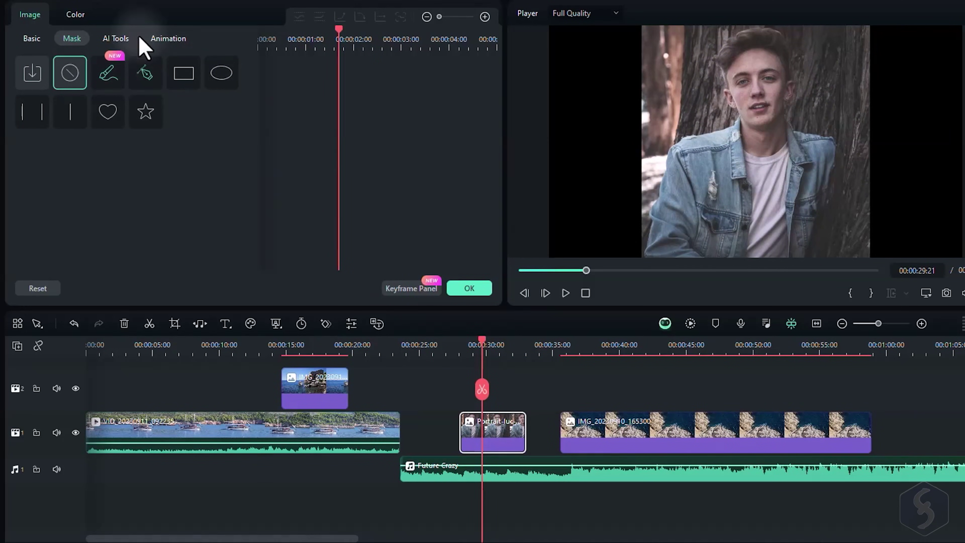
- Restyle the portrait in the Clown style and turn on Chroma Key for the green-screen clip
click(115, 38)
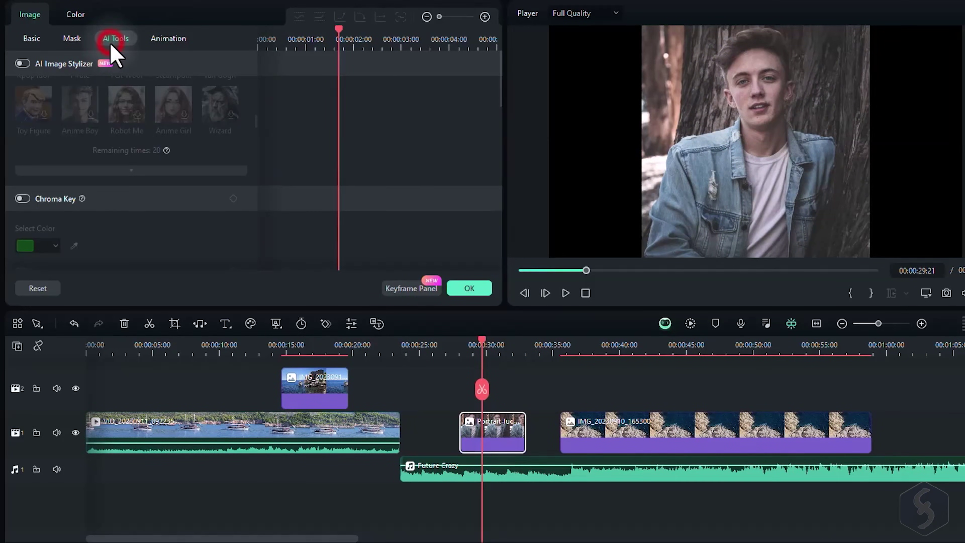
click(22, 63)
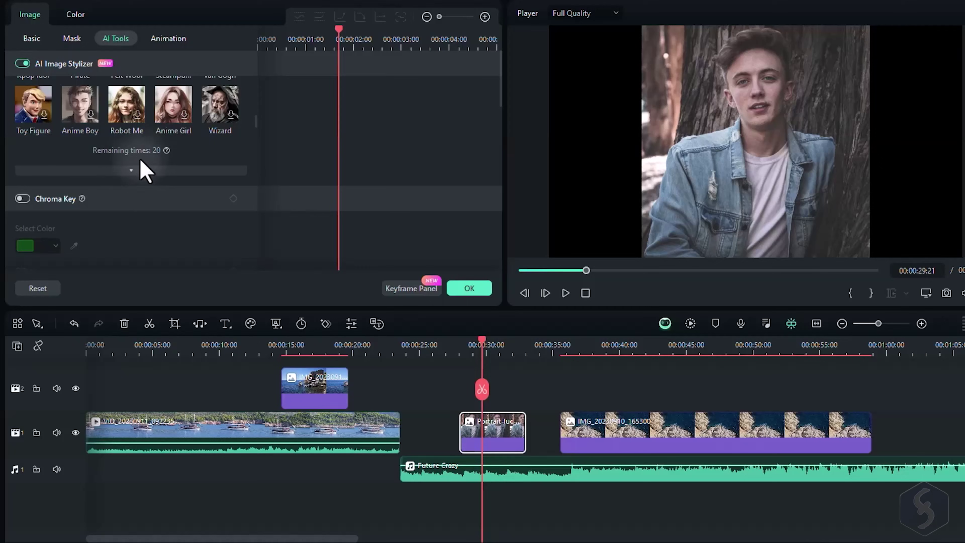
scroll(144, 171, up, 2)
click(138, 118)
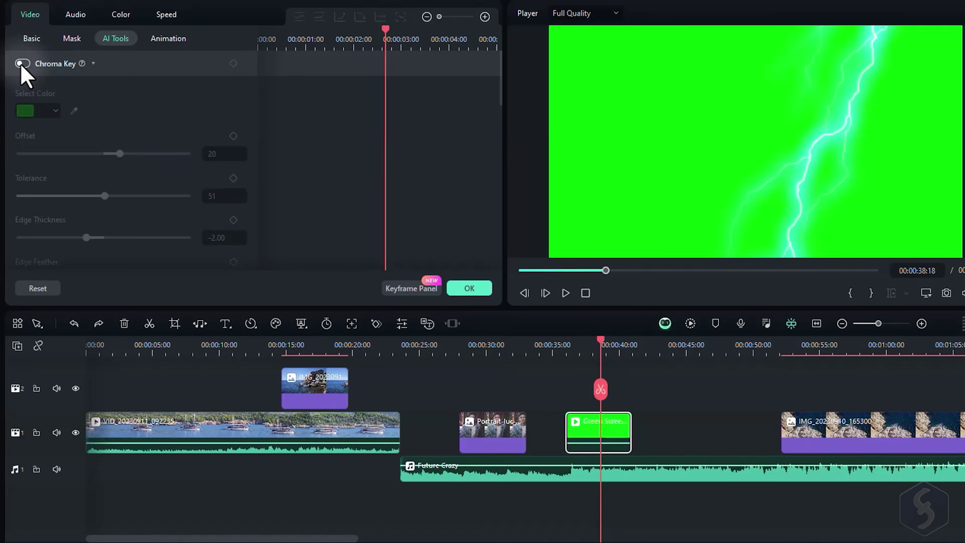
click(22, 64)
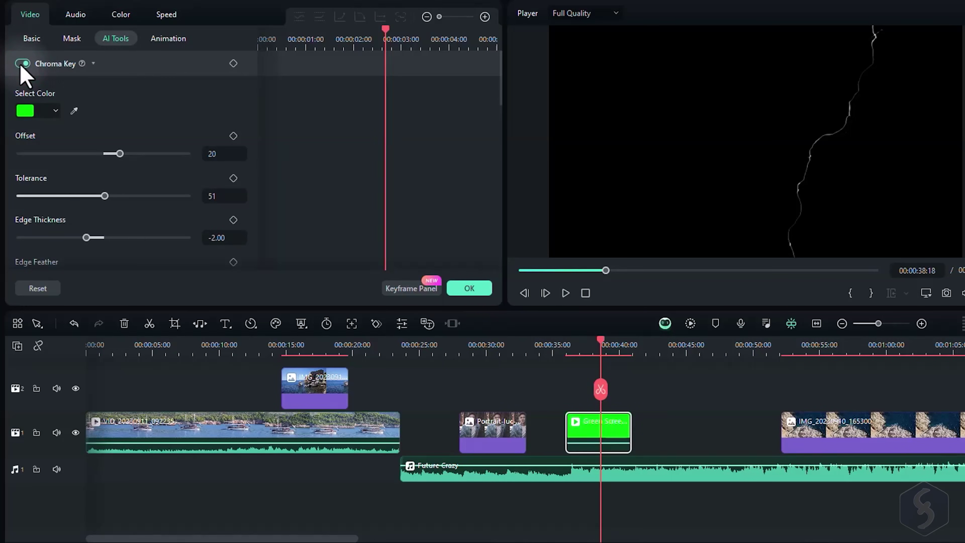
mouse_move(599, 343)
mouse_down()
mouse_move(569, 342)
mouse_move(584, 340)
mouse_up()
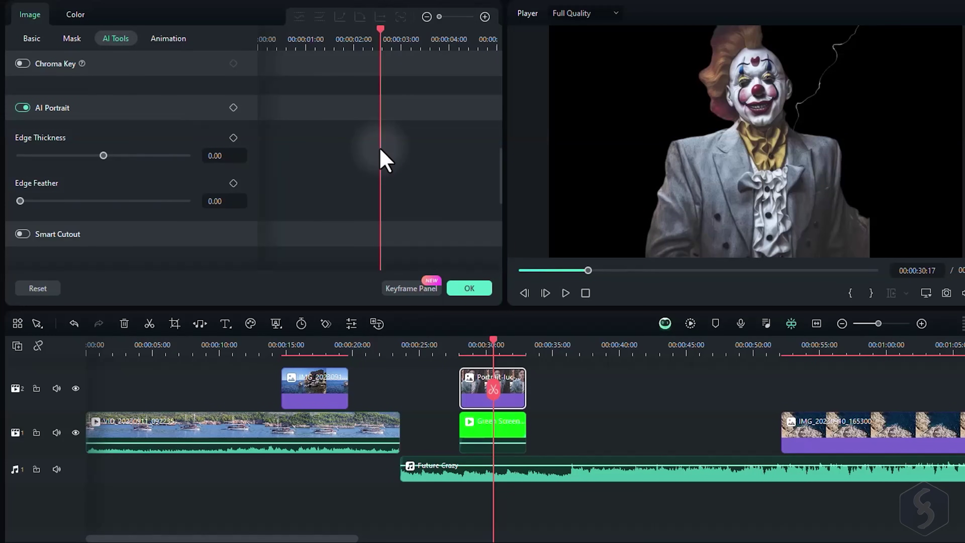
- Enable Smart Cutout and paint the person with a 232-size brush
click(24, 235)
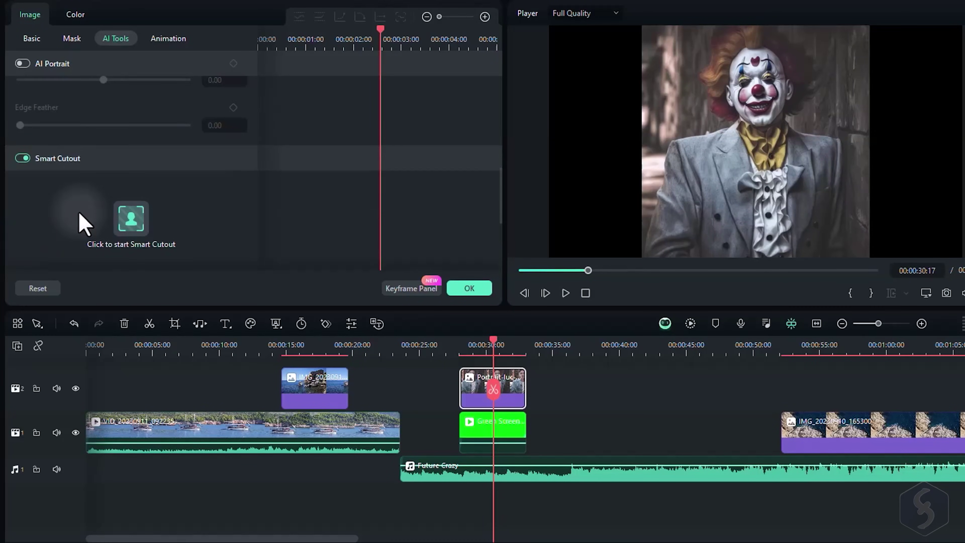
click(131, 142)
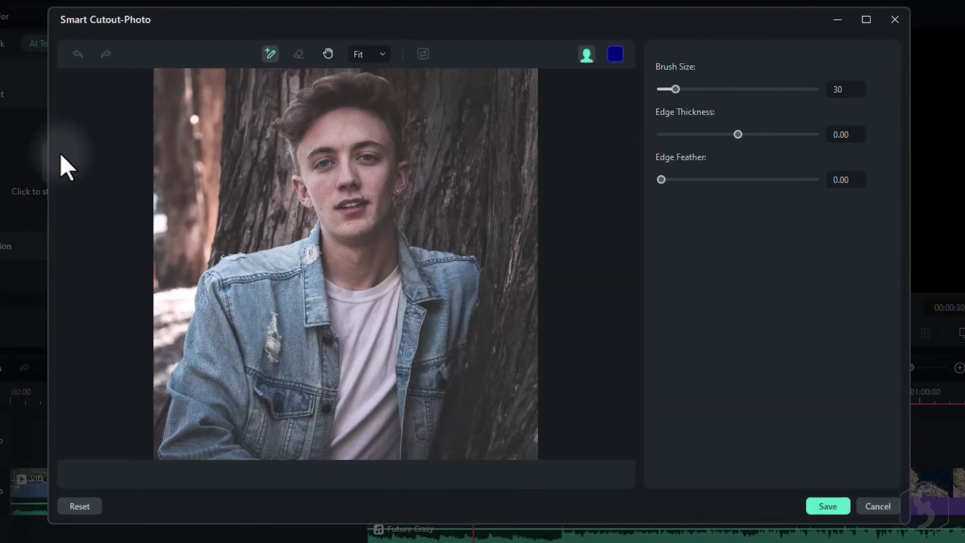
drag(674, 88, 781, 90)
mouse_move(782, 91)
mouse_down()
mouse_move(319, 155)
mouse_move(327, 390)
mouse_up()
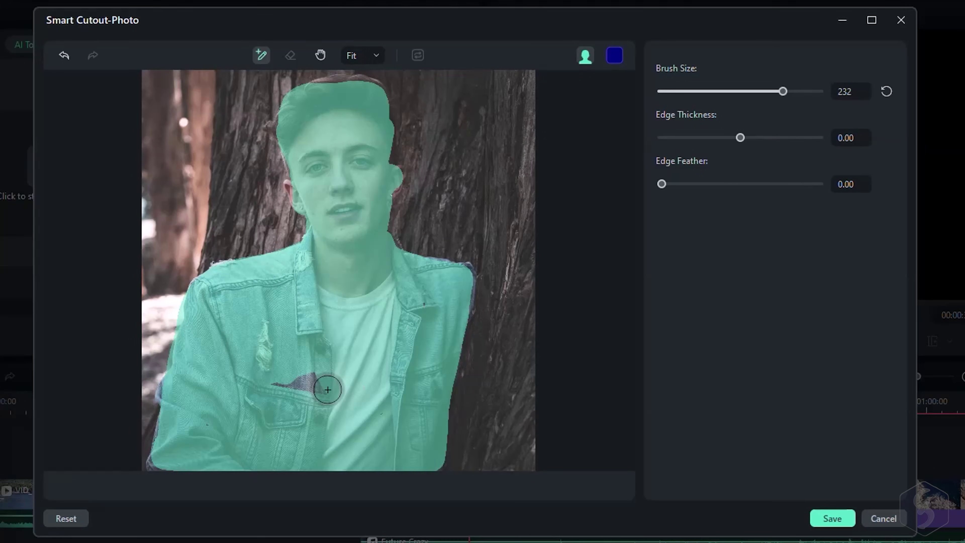
click(311, 375)
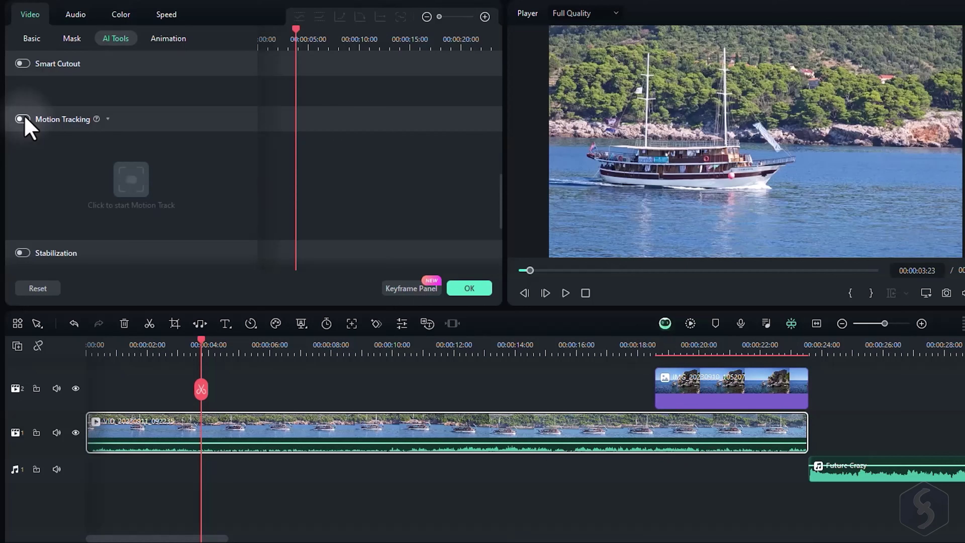
- Motion-track the shoreline and attach the house-transparent image to the track
click(22, 119)
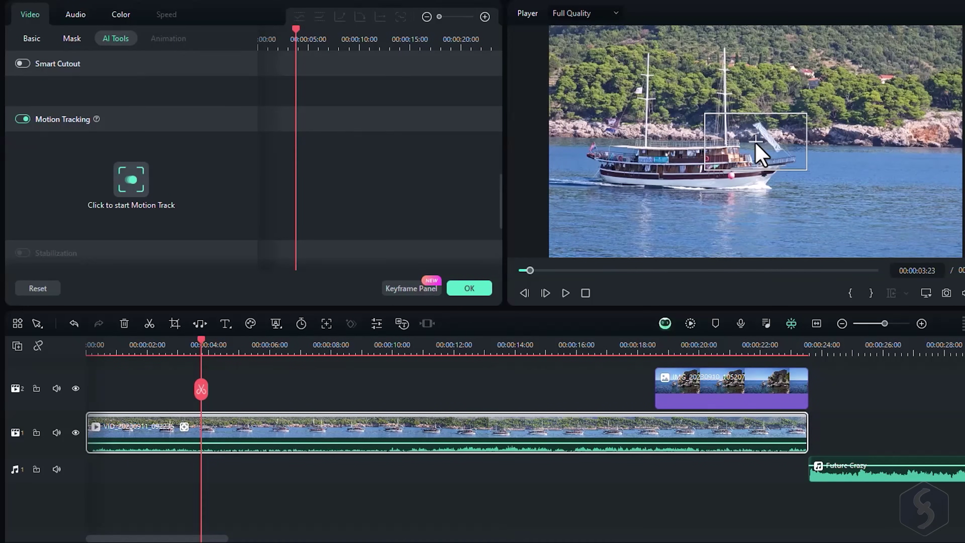
drag(763, 138, 861, 101)
click(135, 188)
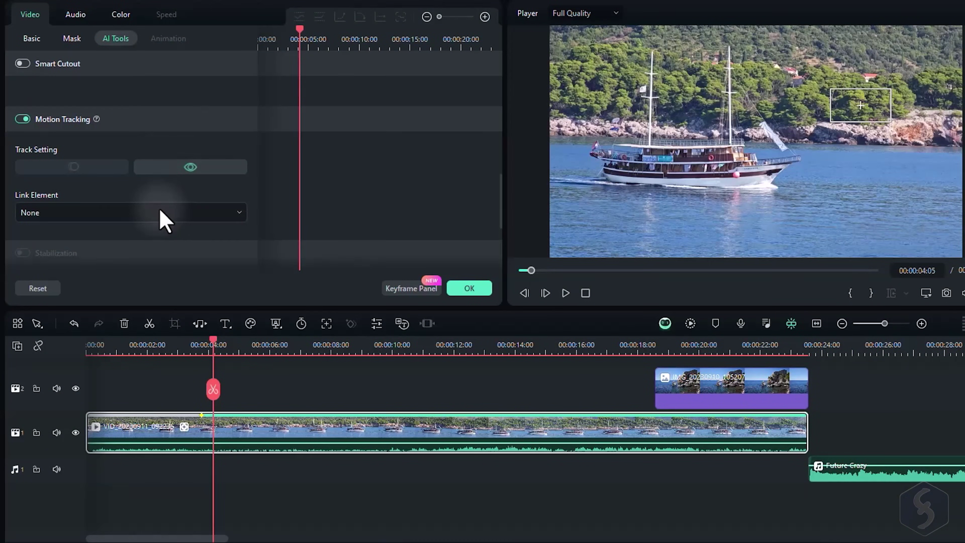
click(160, 212)
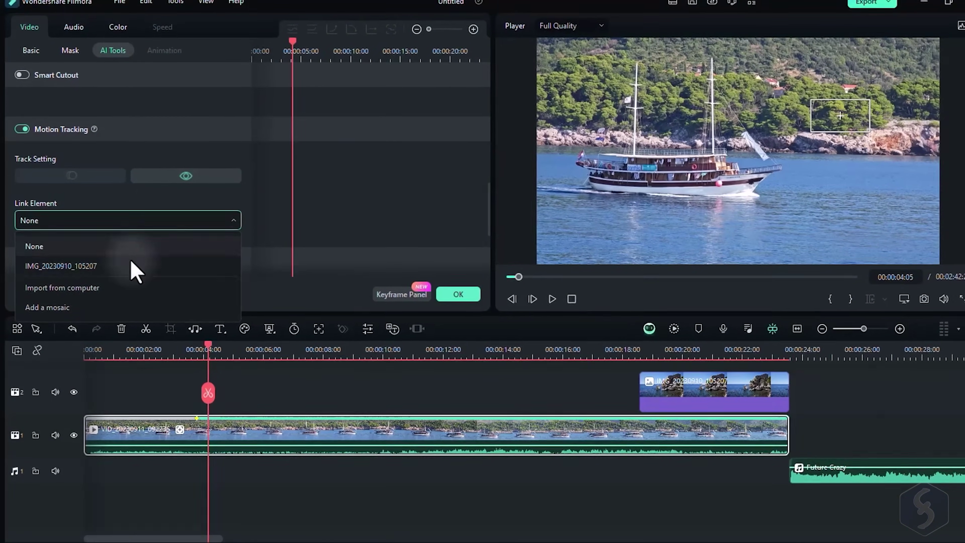
click(125, 283)
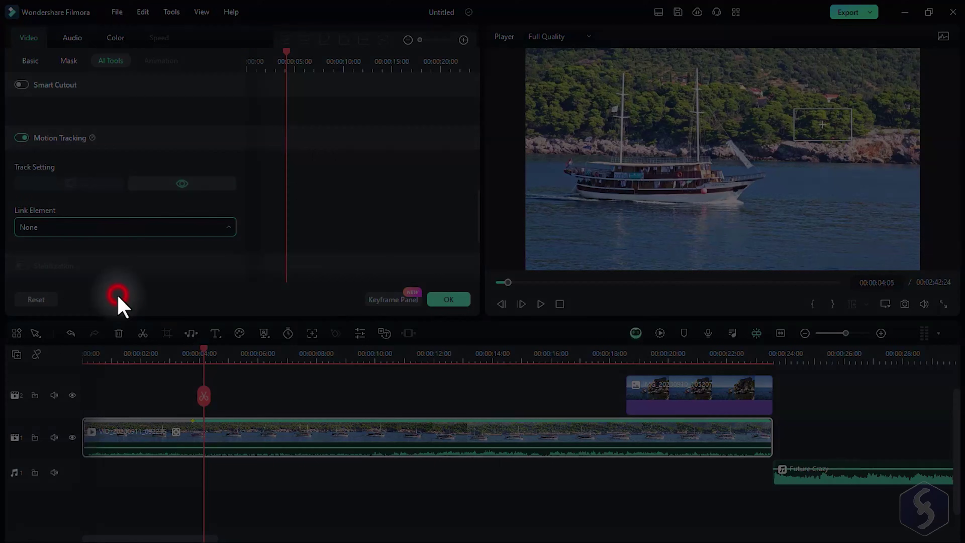
click(380, 269)
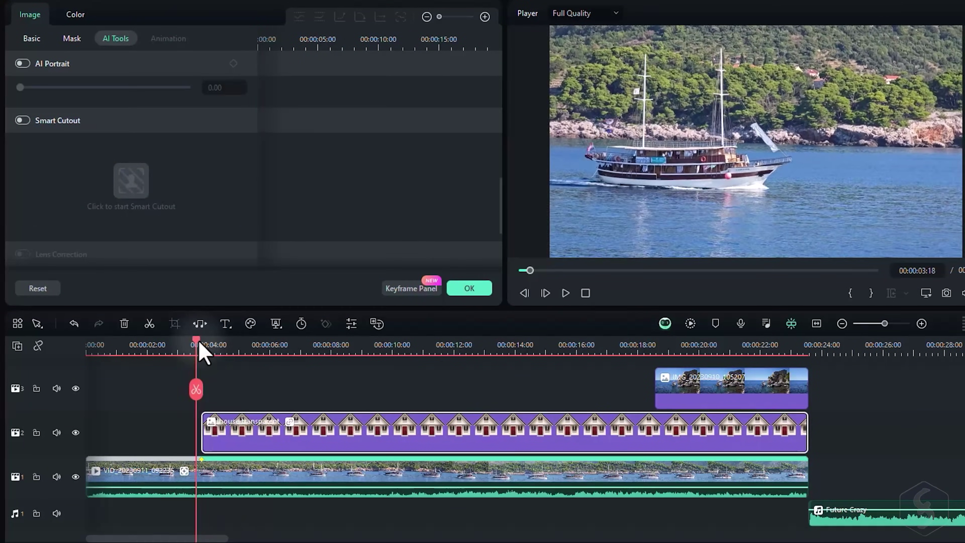
drag(200, 344, 310, 354)
drag(309, 353, 359, 355)
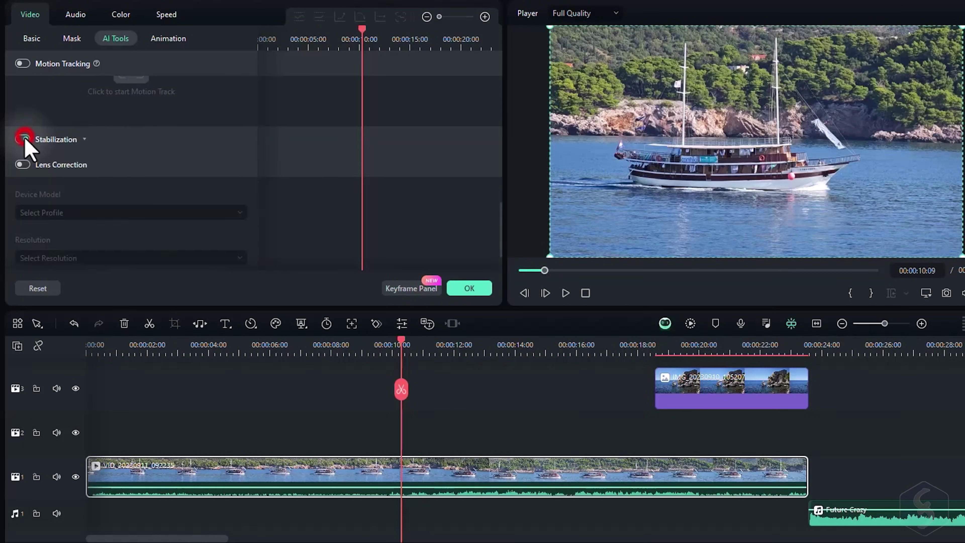
- Enable stabilization and Lens Correction with the GoPro Hero 7 profile at level 8
click(23, 139)
scroll(54, 177, down, 3)
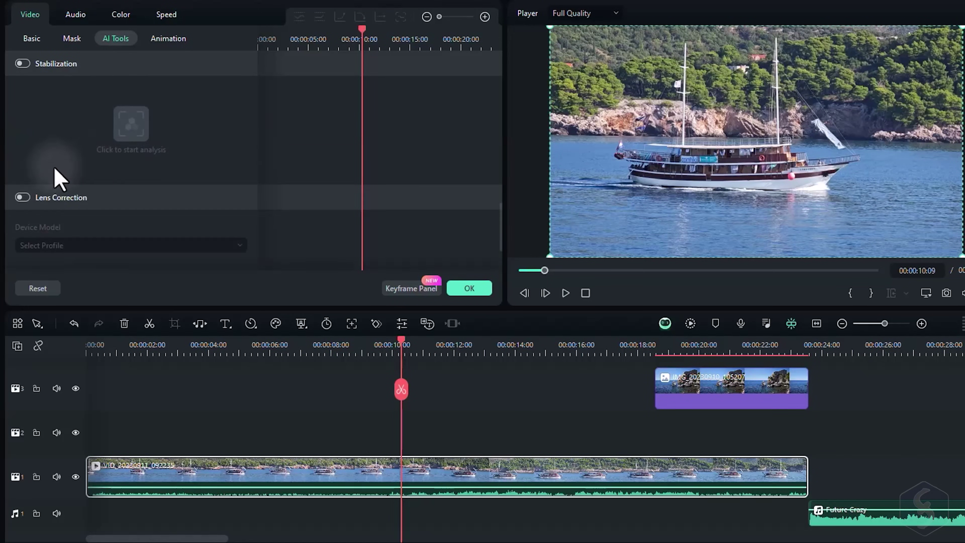
click(19, 124)
click(101, 159)
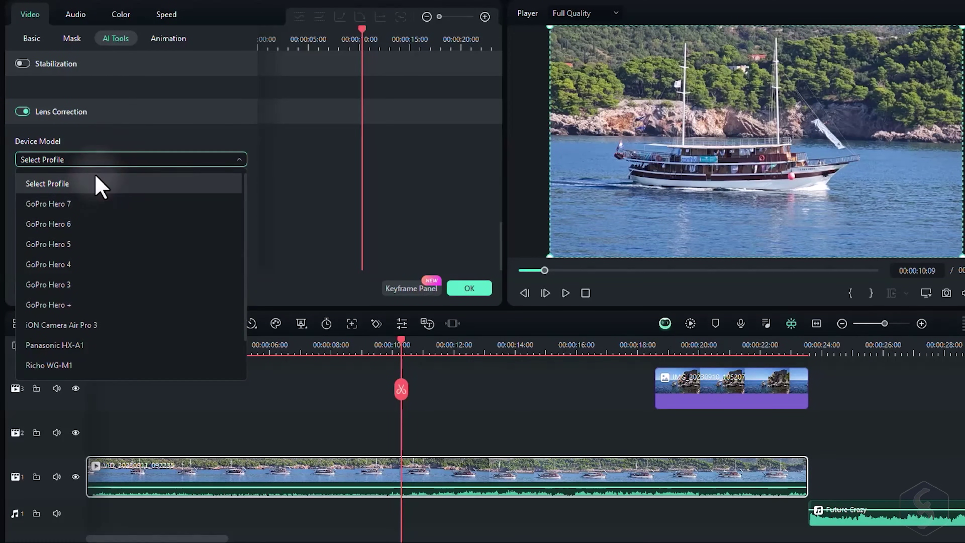
click(95, 204)
mouse_move(104, 250)
mouse_down()
mouse_move(81, 252)
mouse_move(109, 250)
mouse_up()
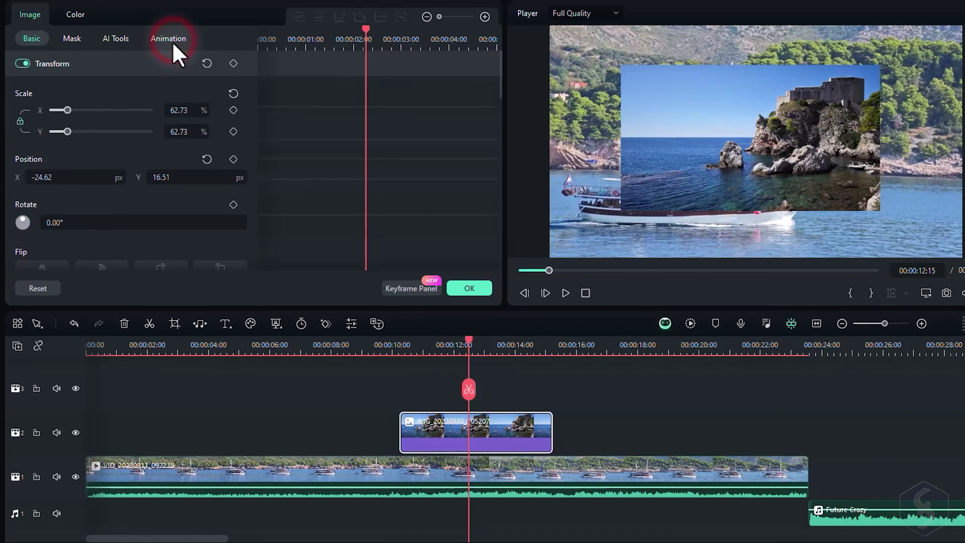
- Give the rocky-coast overlay the Slide Up animation instead of Vortex In and preview it
click(173, 44)
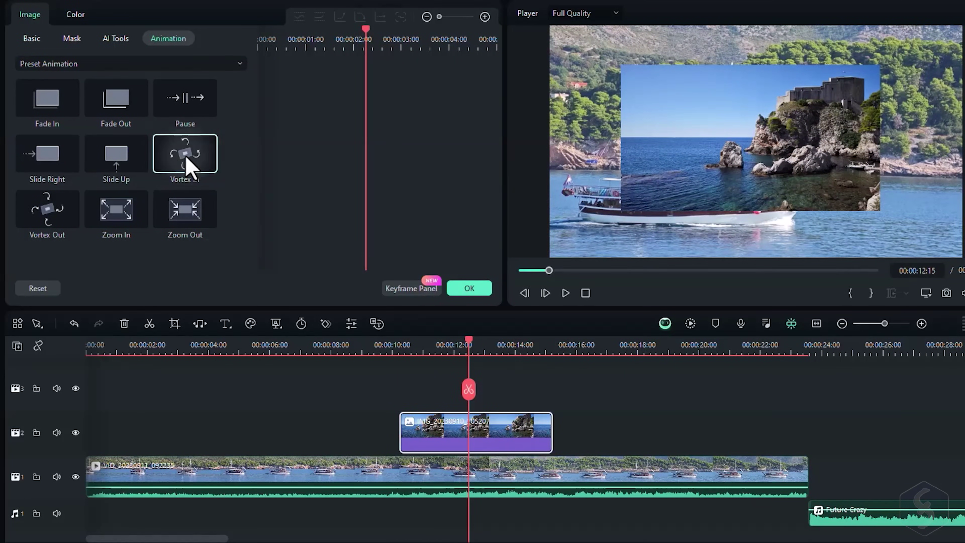
click(202, 162)
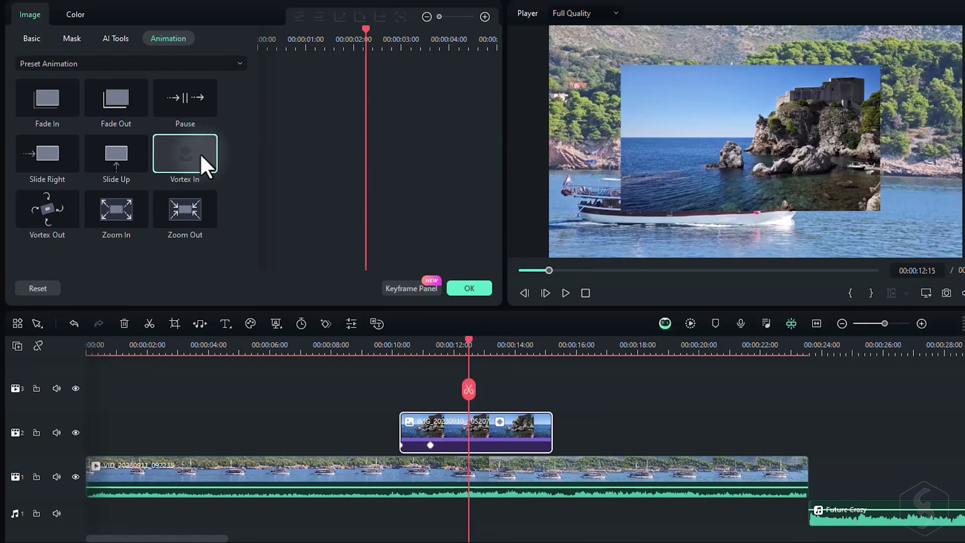
click(116, 161)
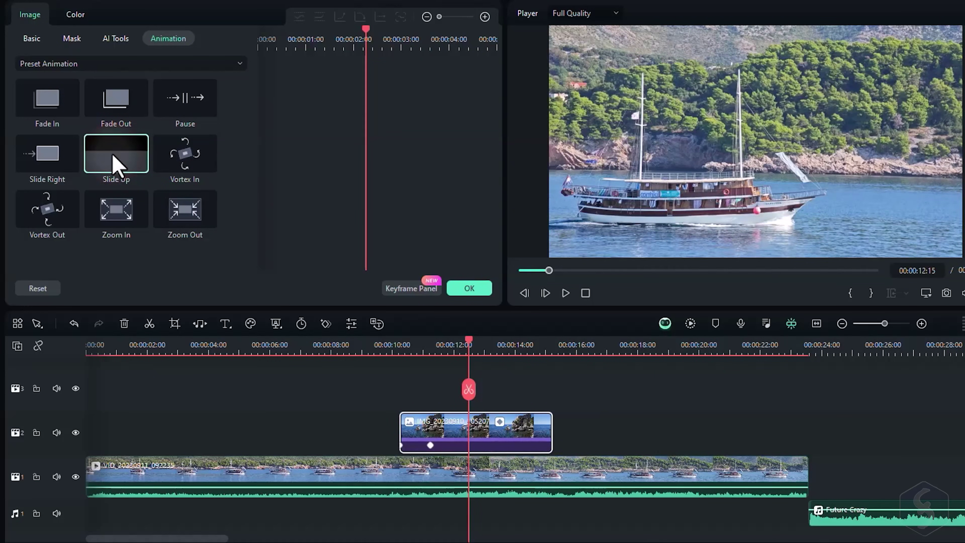
click(430, 445)
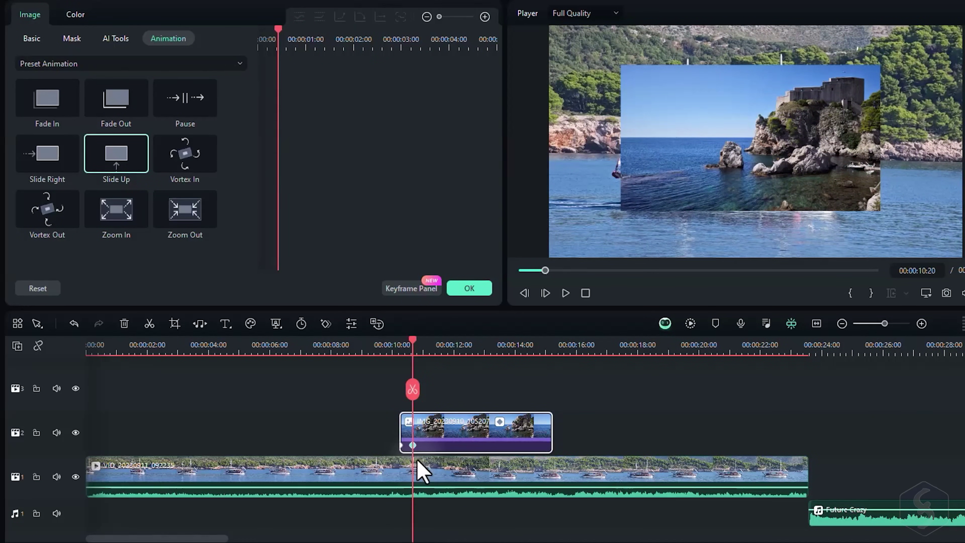
click(381, 372)
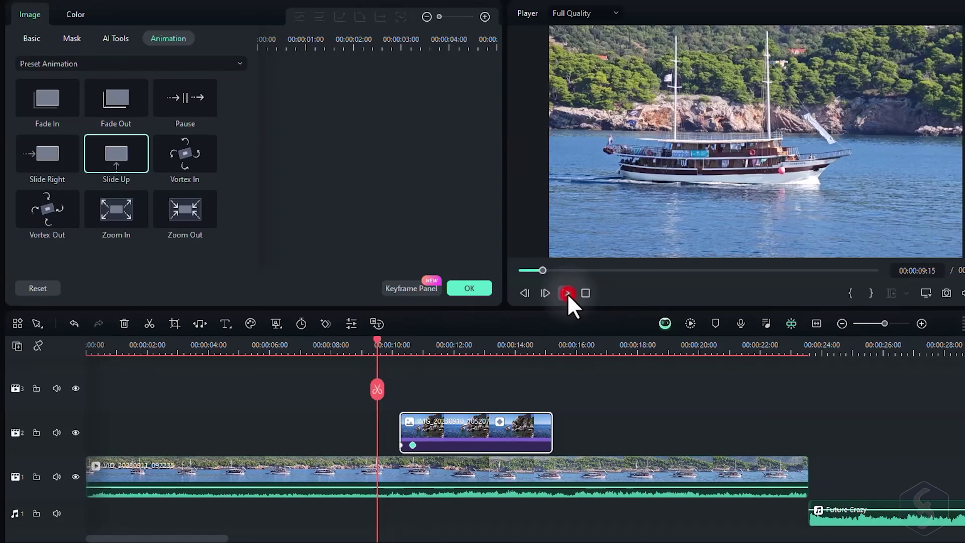
click(567, 292)
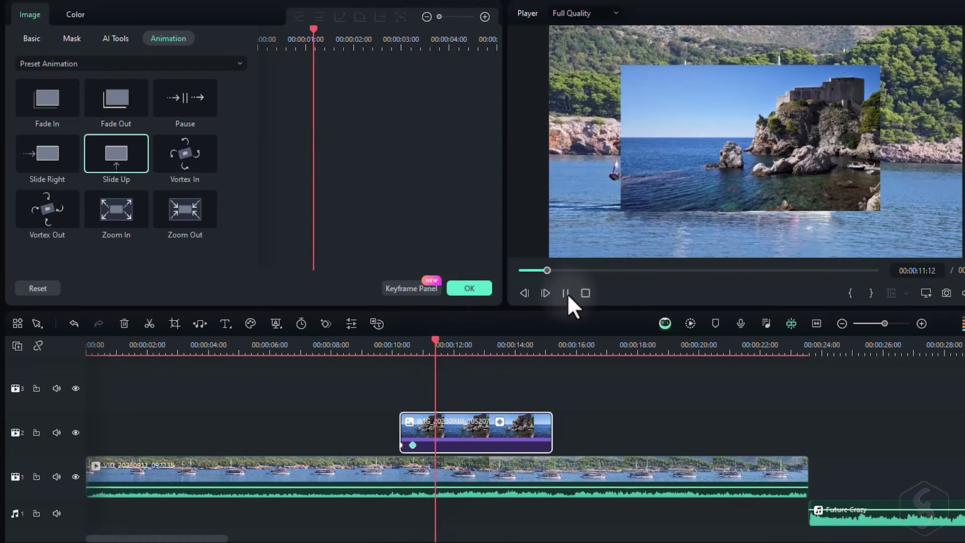
click(566, 294)
- At the overlay's keyframe, set Image > Basic Rotate to 24° and play it back
click(418, 370)
click(412, 445)
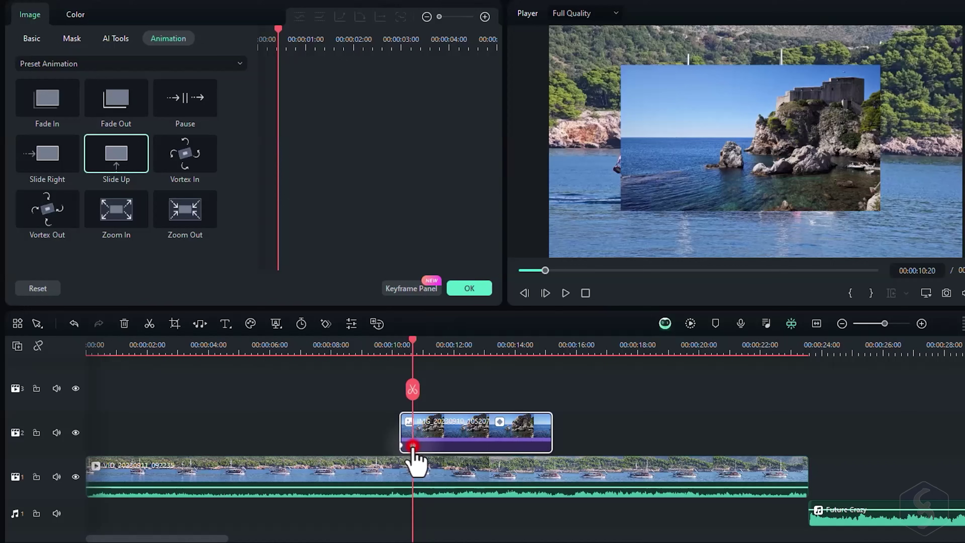
click(34, 39)
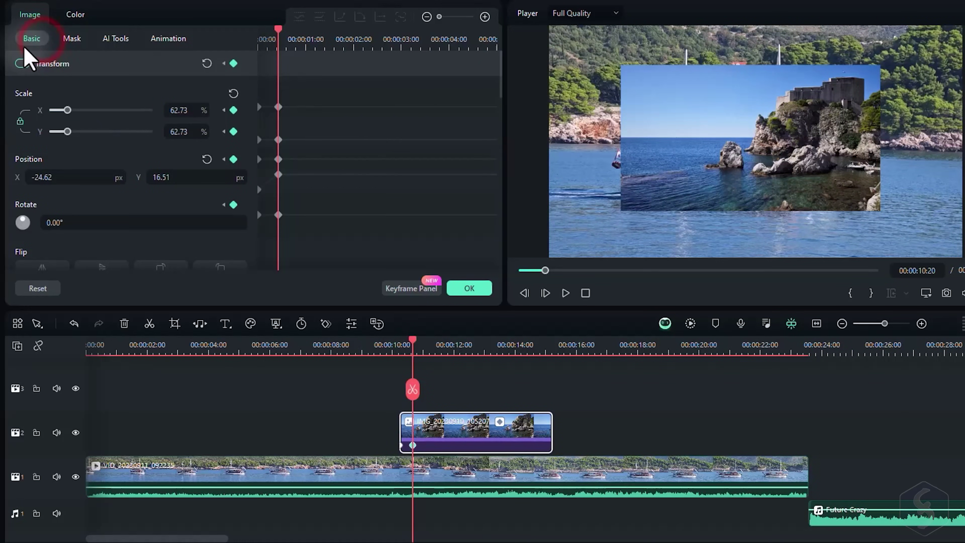
drag(61, 224, 76, 225)
click(566, 294)
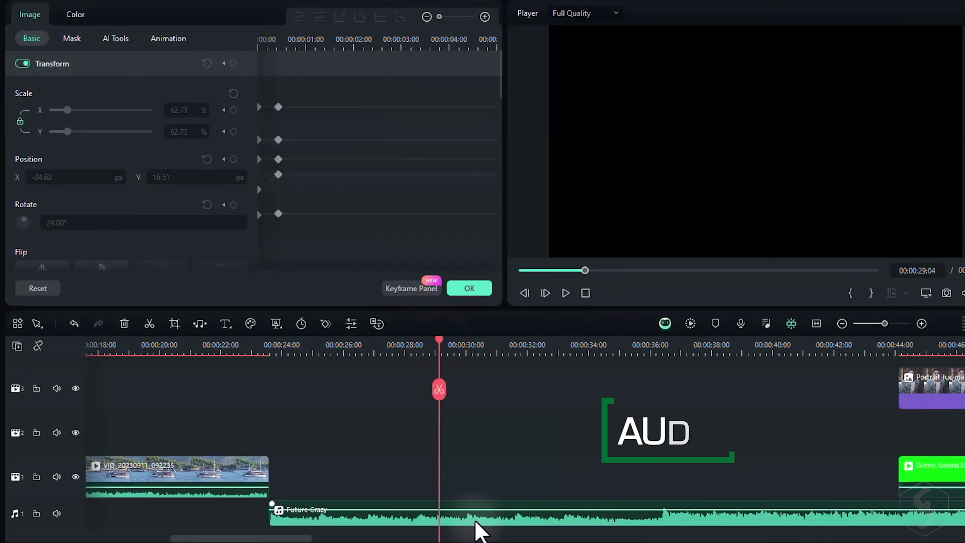
- Play the Future Crazy music clip while adjusting its volume and shifting the sound balance right
click(475, 529)
key(space)
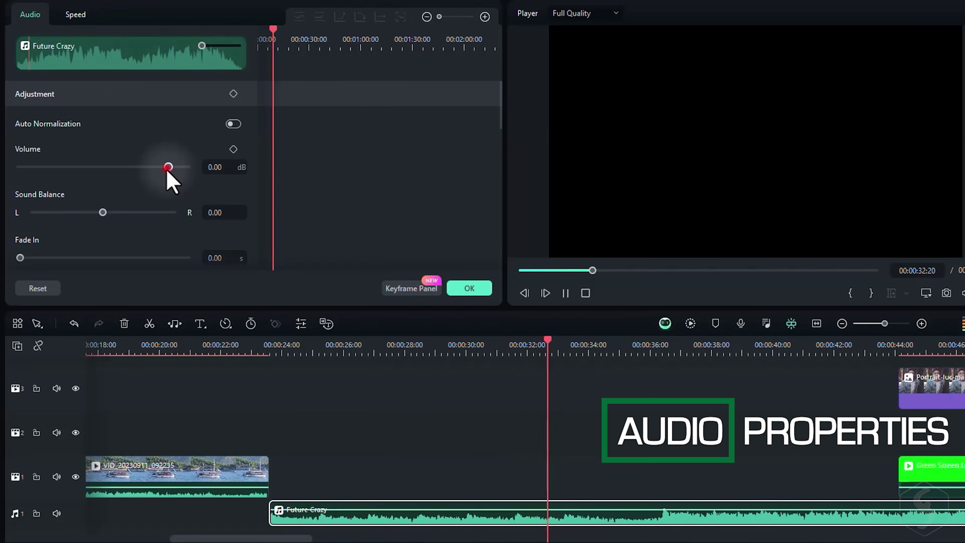
mouse_move(167, 168)
mouse_down()
mouse_move(92, 167)
mouse_move(168, 168)
mouse_up()
drag(103, 212, 165, 212)
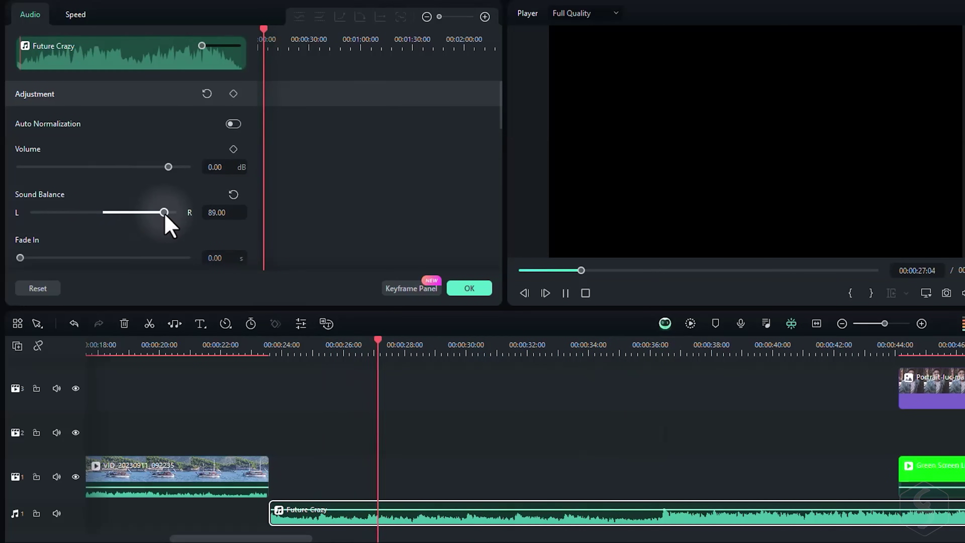
- Drag the Pitch slider, check the Equalizer presets without changing them, and reach the Denoise options
scroll(166, 217, down, 4)
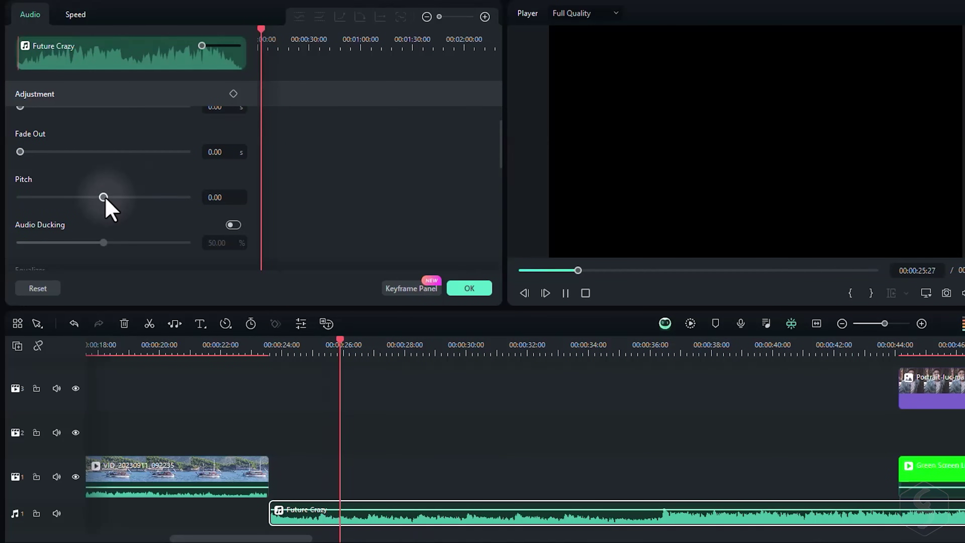
drag(103, 198, 166, 198)
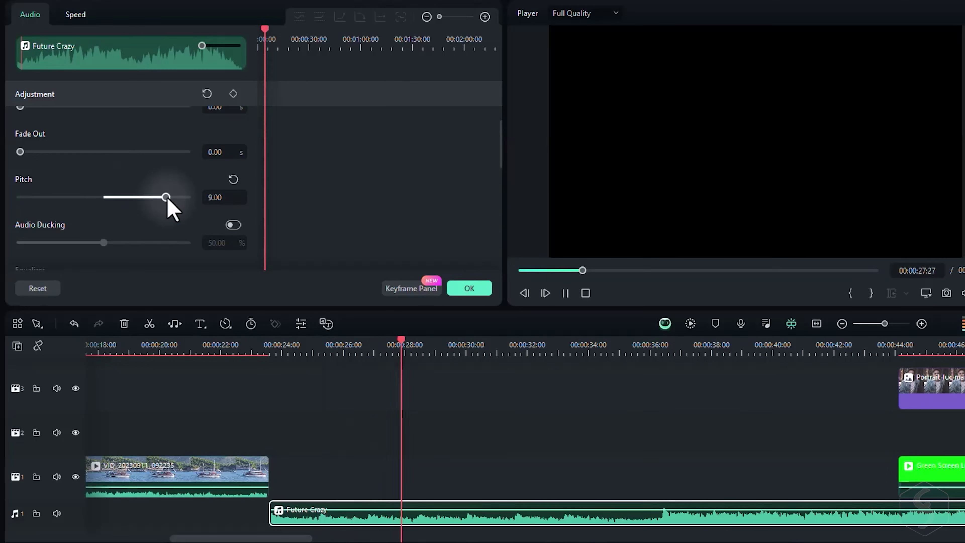
scroll(171, 213, down, 2)
click(173, 215)
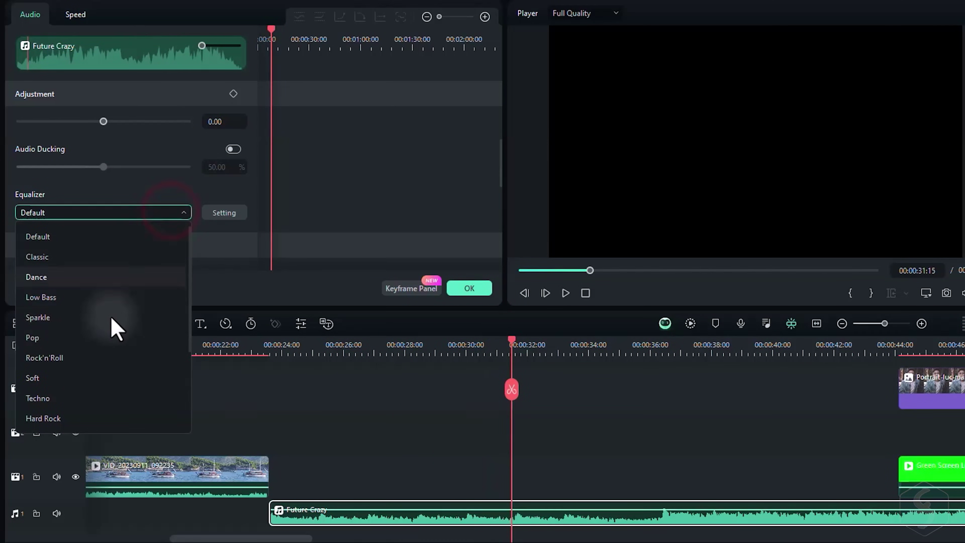
click(178, 188)
scroll(135, 222, down, 3)
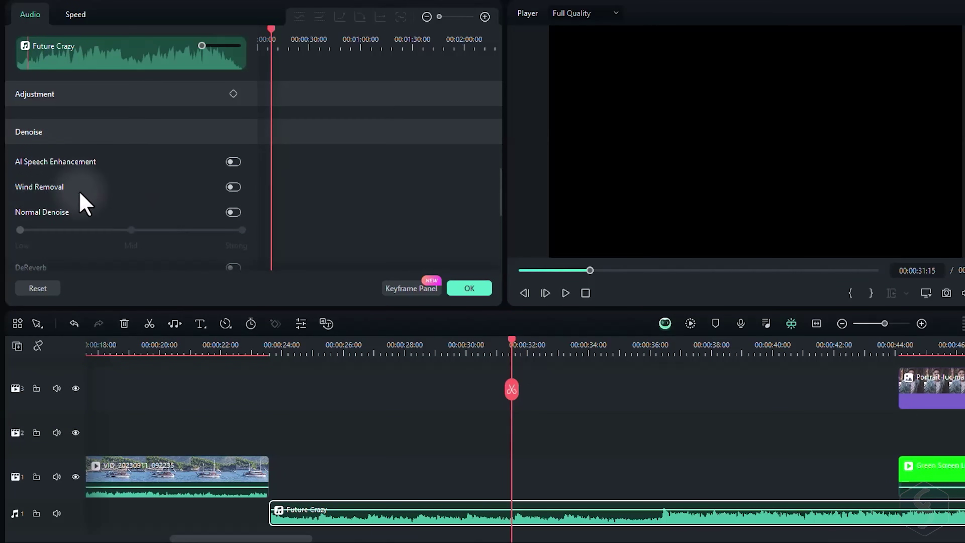
scroll(195, 215, down, 1)
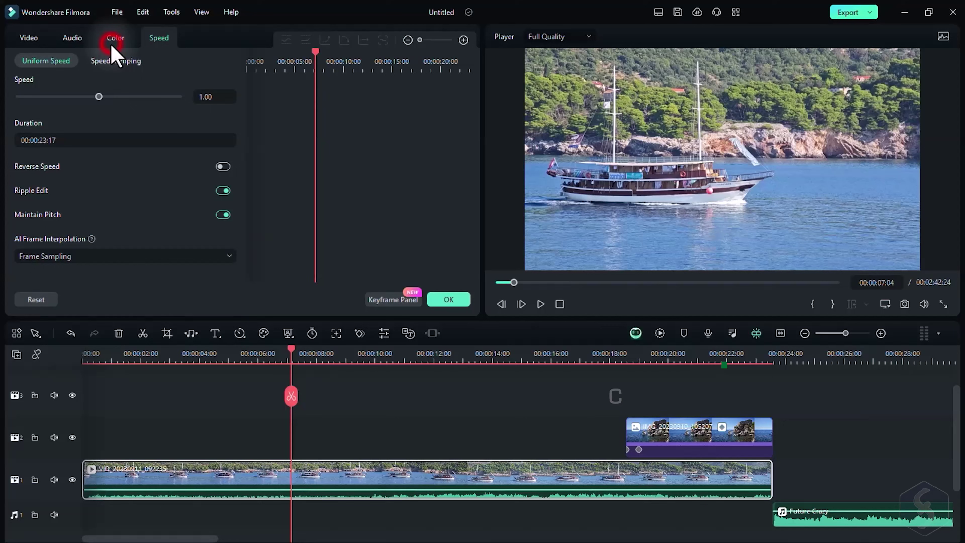
- Open the boat clip's Color settings with the video scopes shown beside the preview
click(111, 45)
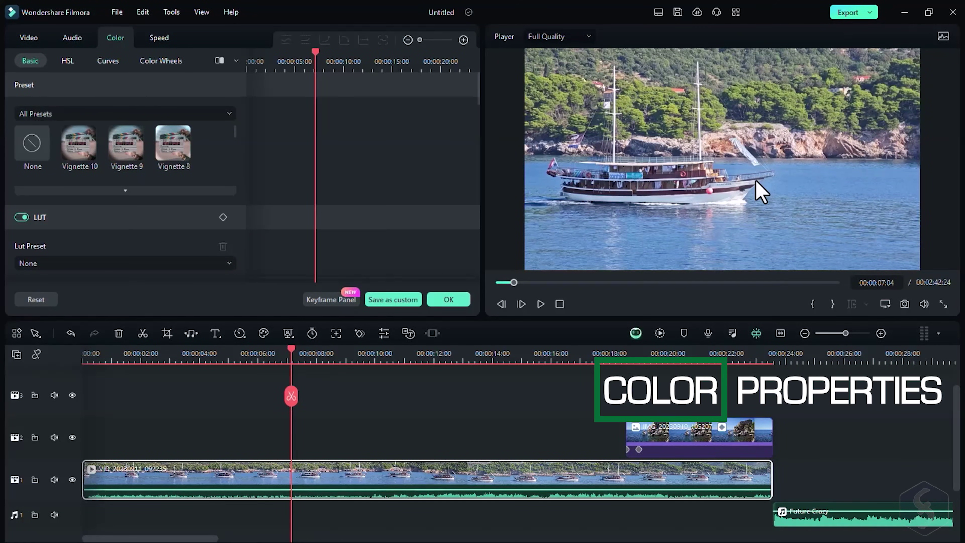
click(944, 37)
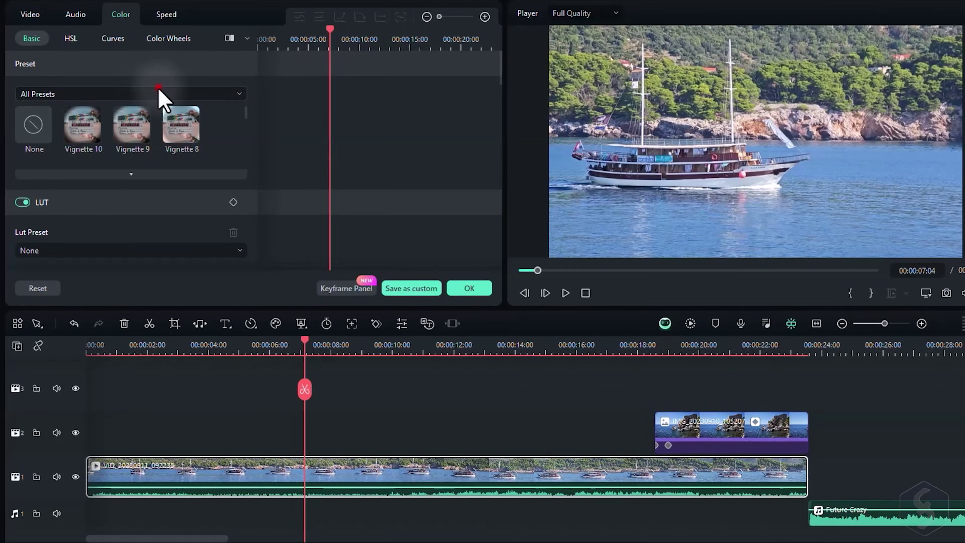
click(152, 111)
click(152, 111)
scroll(172, 140, down, 5)
scroll(187, 164, down, 10)
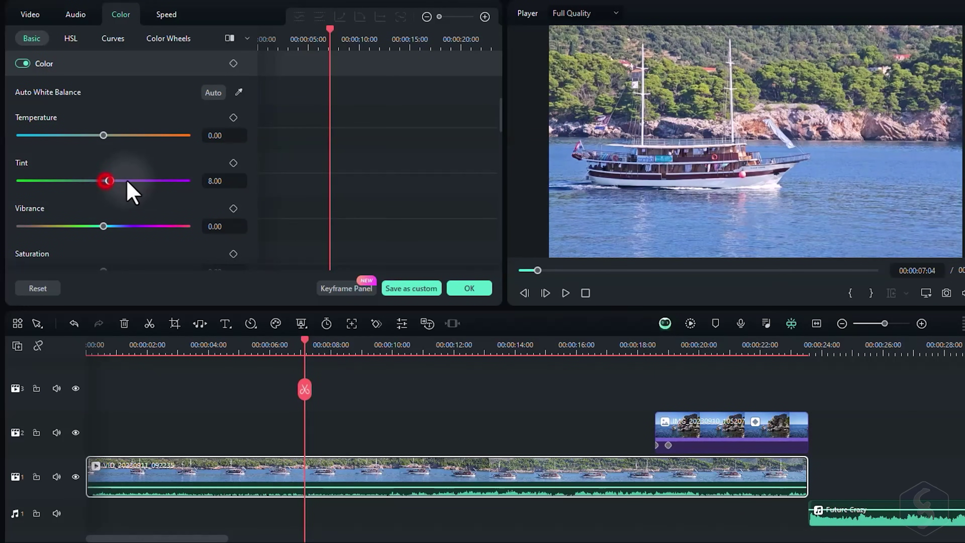
- Adjust the Basic tint, saturation and exposure sliders, bringing Brightness and Contrast to -2.00
drag(132, 192, 119, 216)
scroll(54, 193, down, 3)
scroll(118, 214, down, 3)
drag(110, 208, 91, 225)
scroll(98, 228, down, 3)
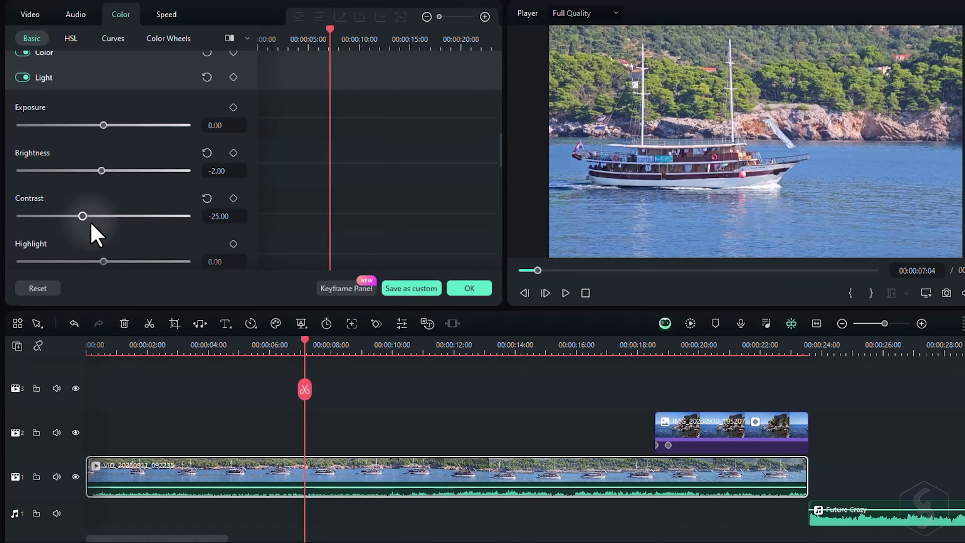
- Set the greens' Hue to -5 in HSL, then look at Curves and Color Wheels
click(71, 38)
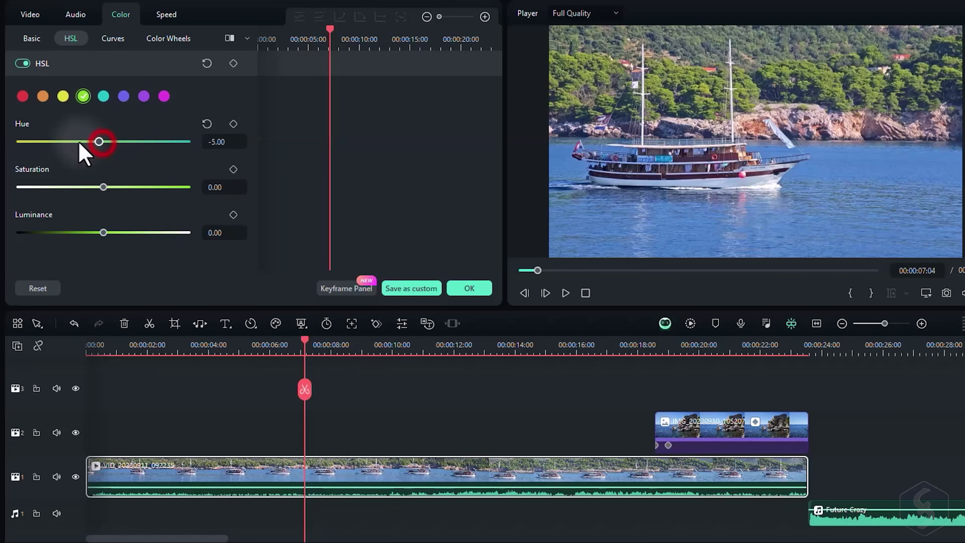
click(114, 38)
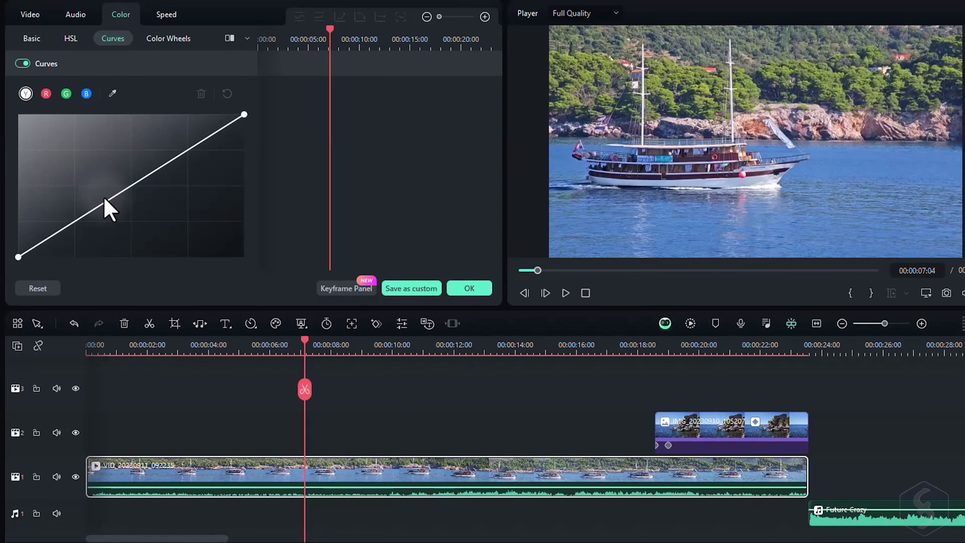
click(168, 39)
scroll(187, 178, down, 5)
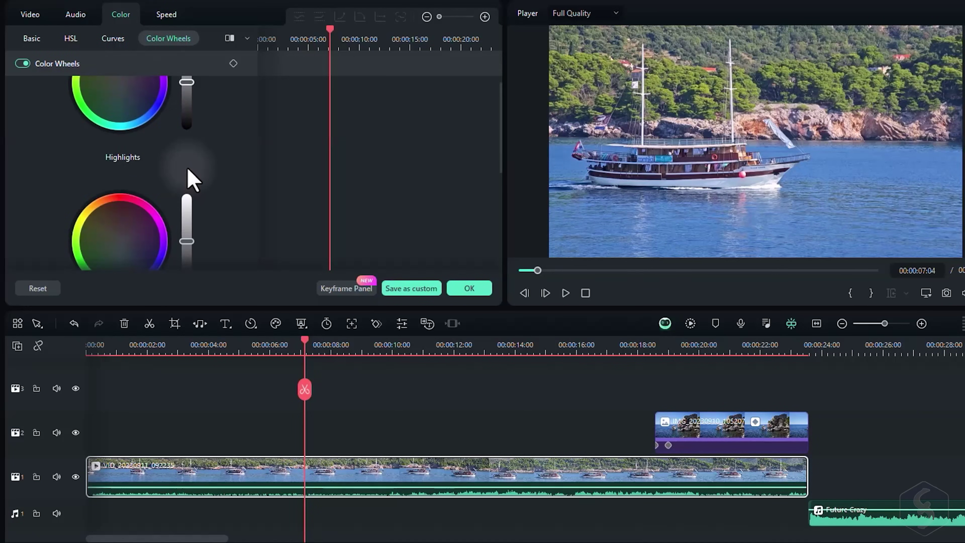
scroll(188, 178, down, 4)
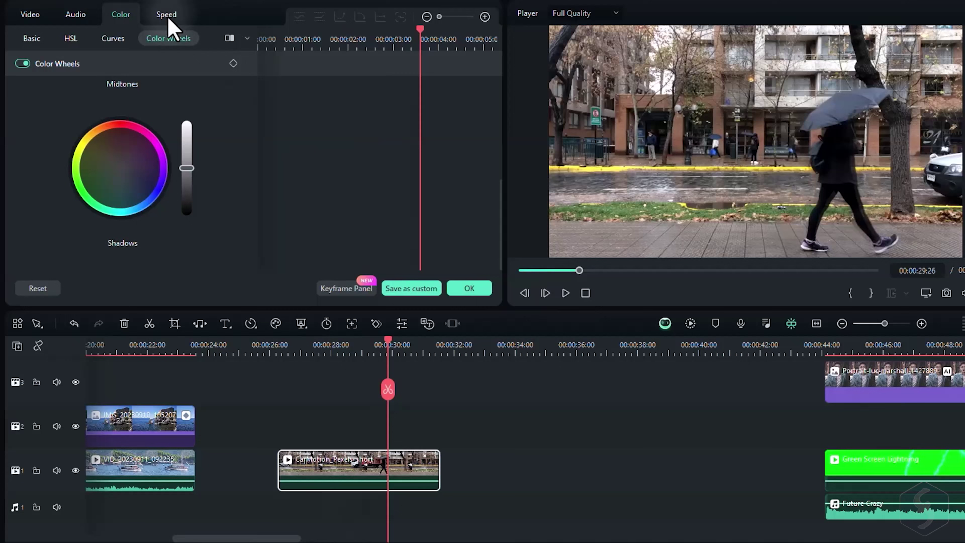
- Slow the street clip to 0.11 uniform speed with Optical Flow interpolation and render a preview
click(166, 14)
drag(103, 76, 62, 76)
click(567, 294)
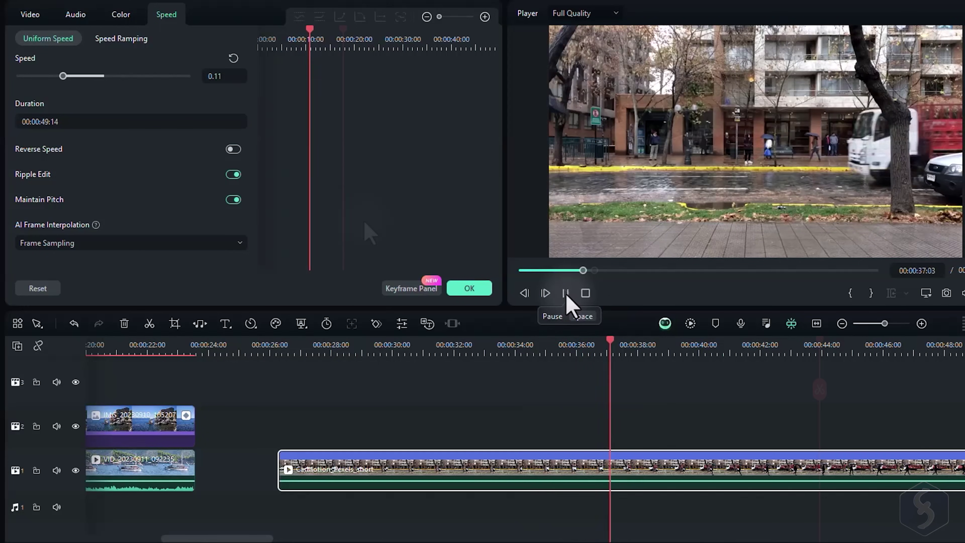
click(566, 294)
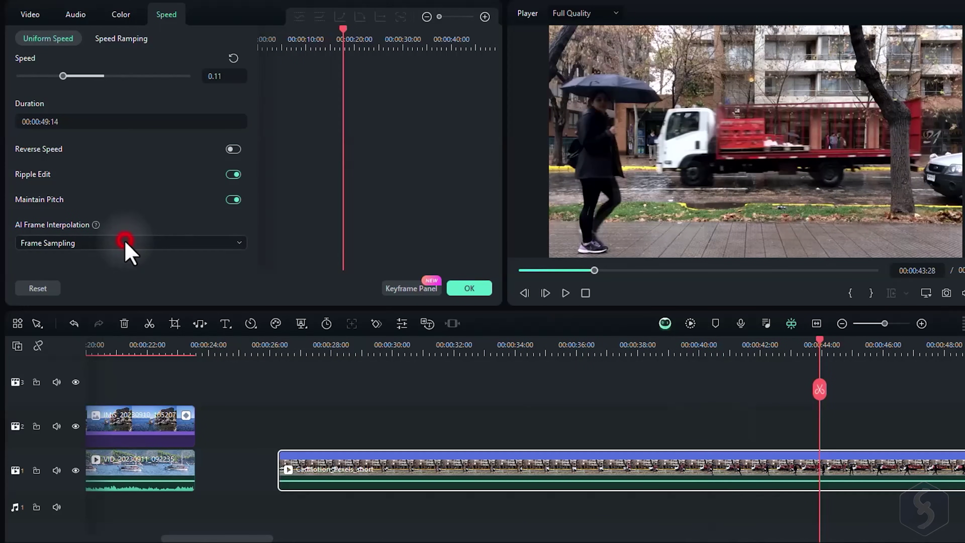
click(125, 243)
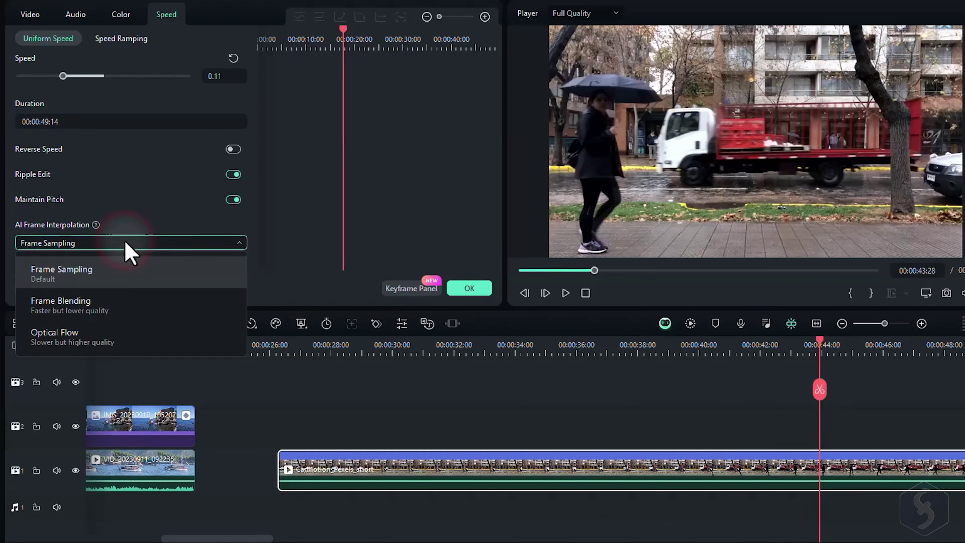
click(58, 328)
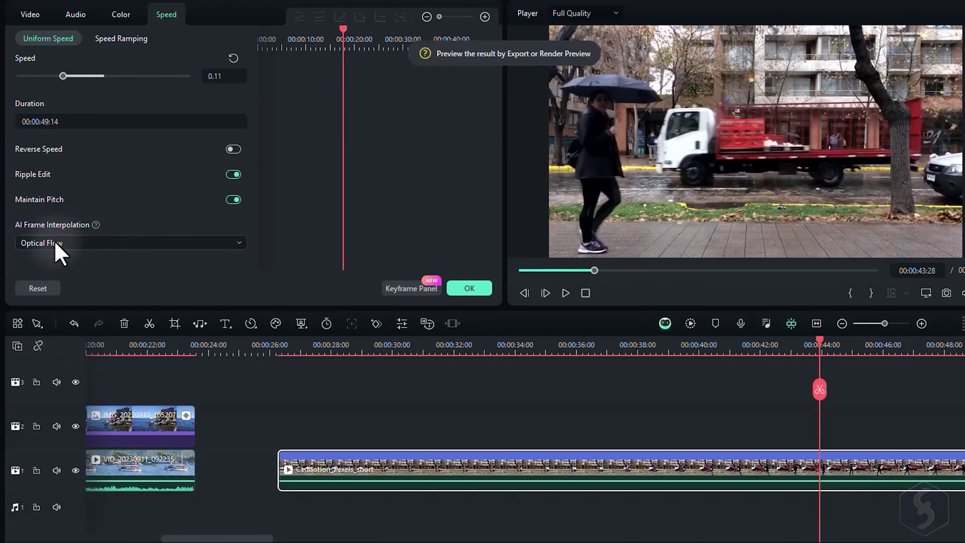
click(691, 324)
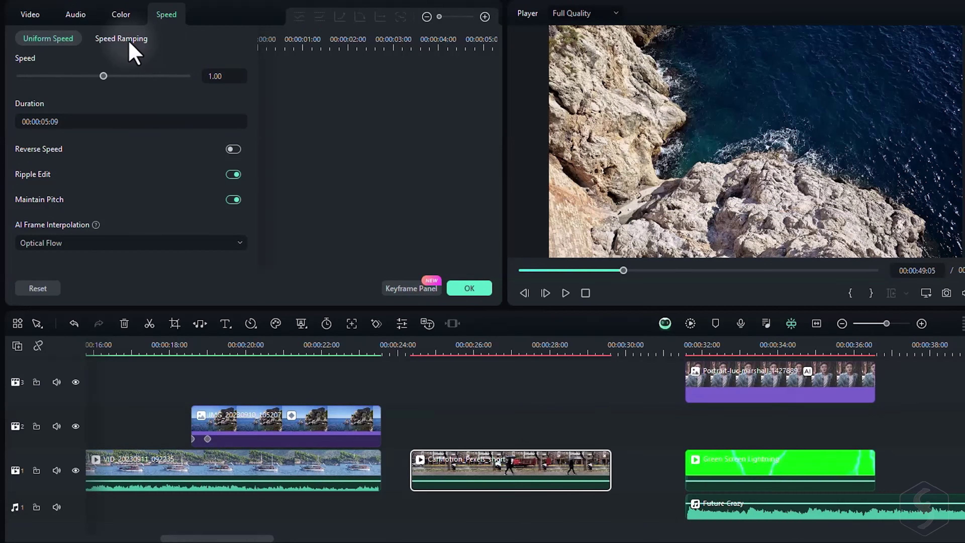
- Replace the uniform speed with the Montage speed-ramp preset and play it back
click(128, 41)
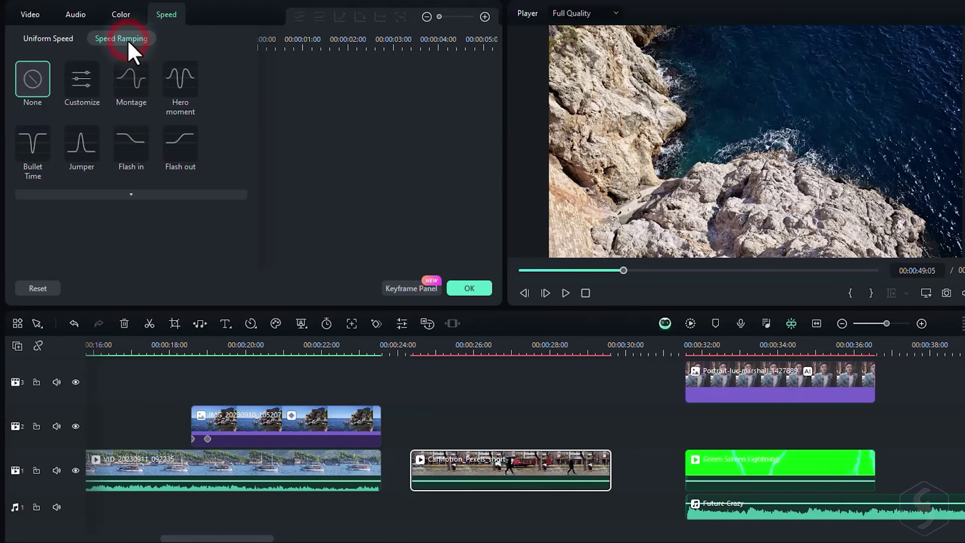
click(136, 83)
click(565, 292)
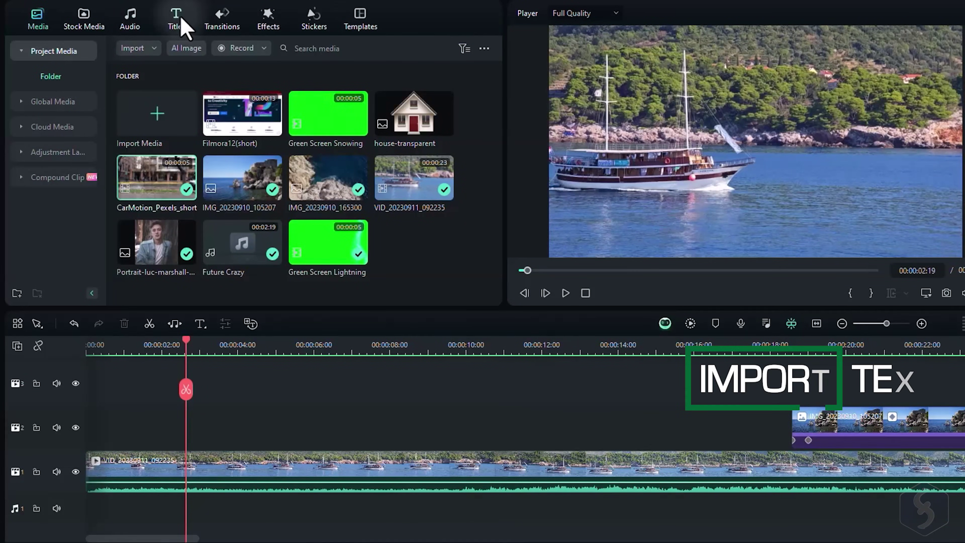
- Place the Neon Outlined title on track 2 over the boat clip, preview it, and select LANTERN
click(223, 17)
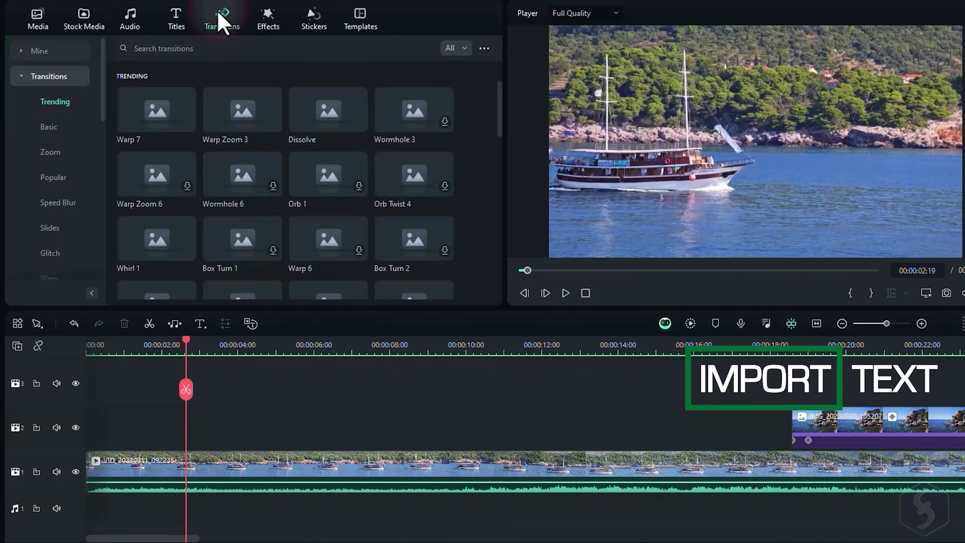
click(268, 21)
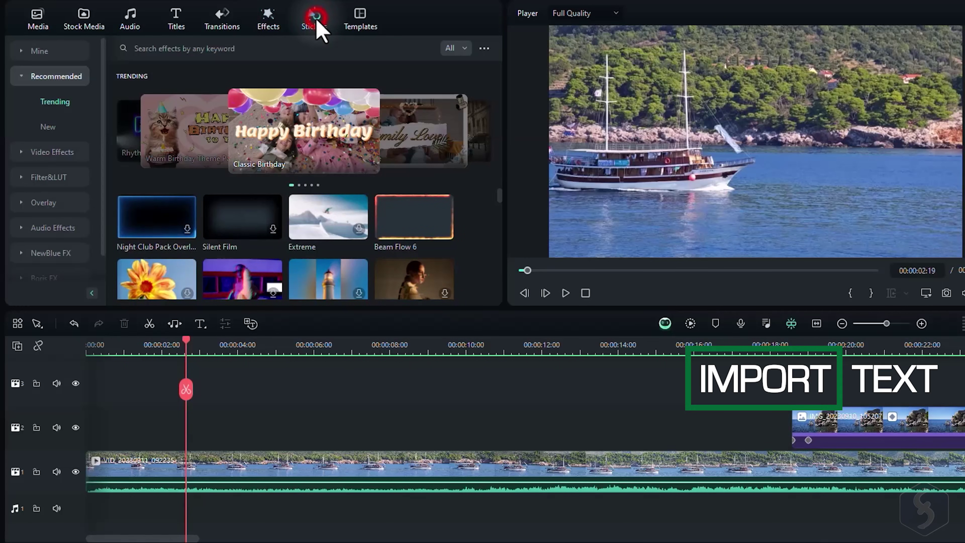
click(315, 19)
click(176, 20)
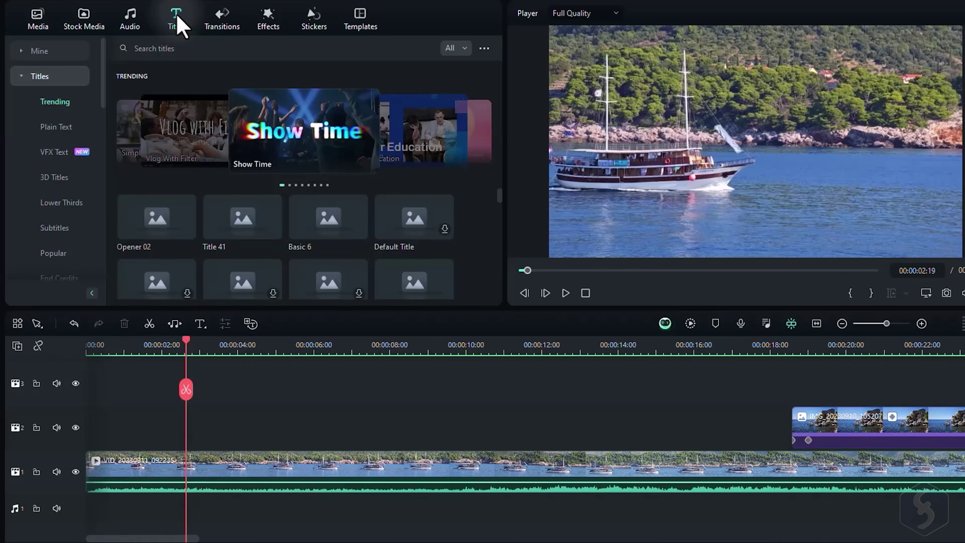
drag(426, 110, 236, 432)
click(566, 293)
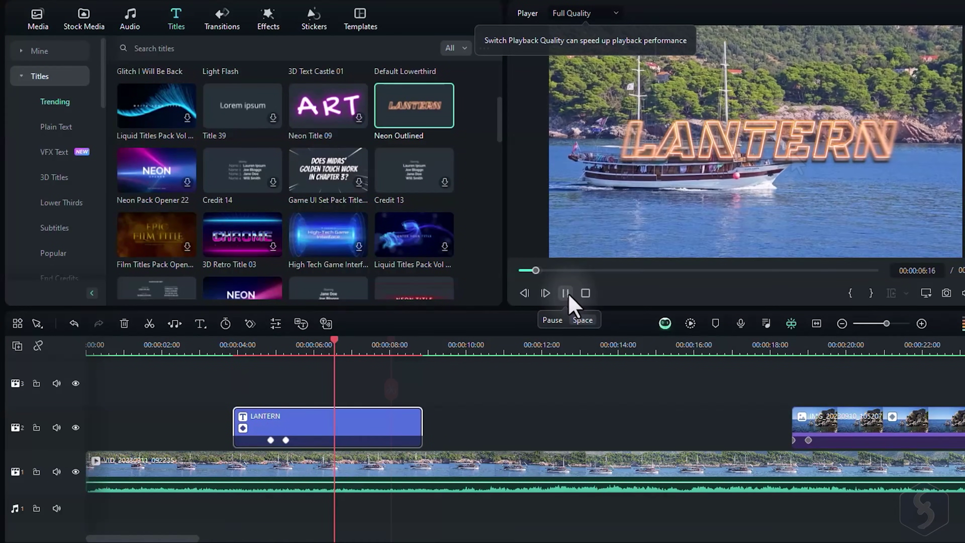
click(569, 298)
click(352, 418)
- Replace the title text LANTERN with 'The SEA'
double_click(353, 421)
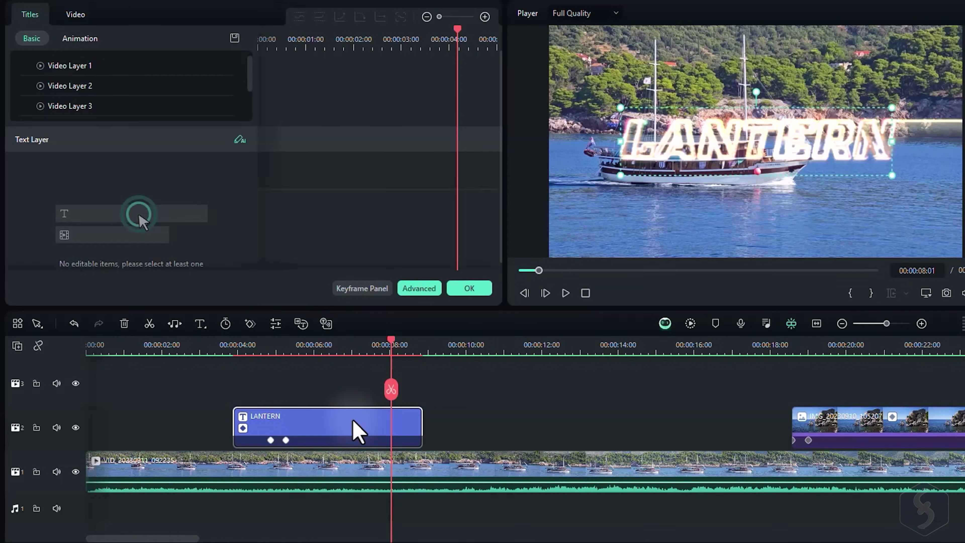
scroll(97, 76, down, 3)
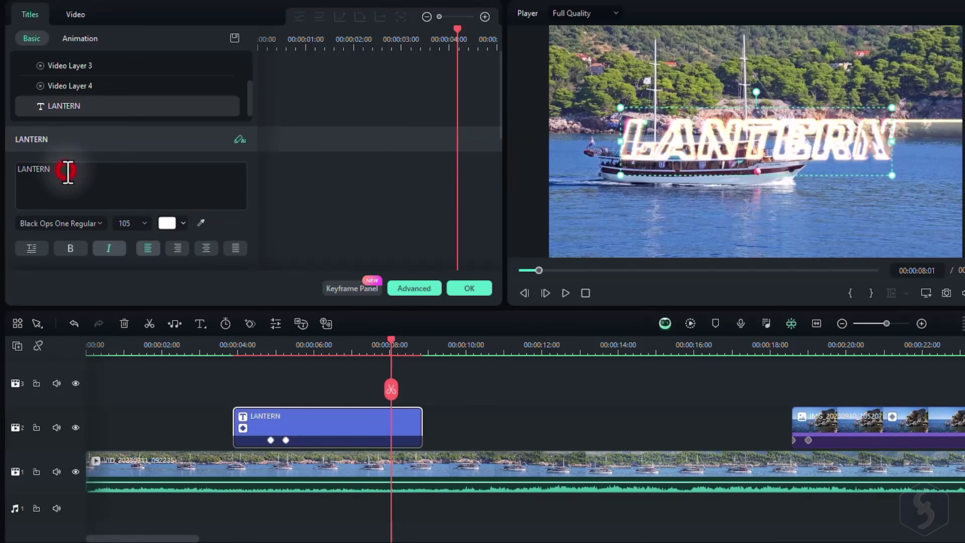
drag(71, 168, 18, 168)
text(The SEA)
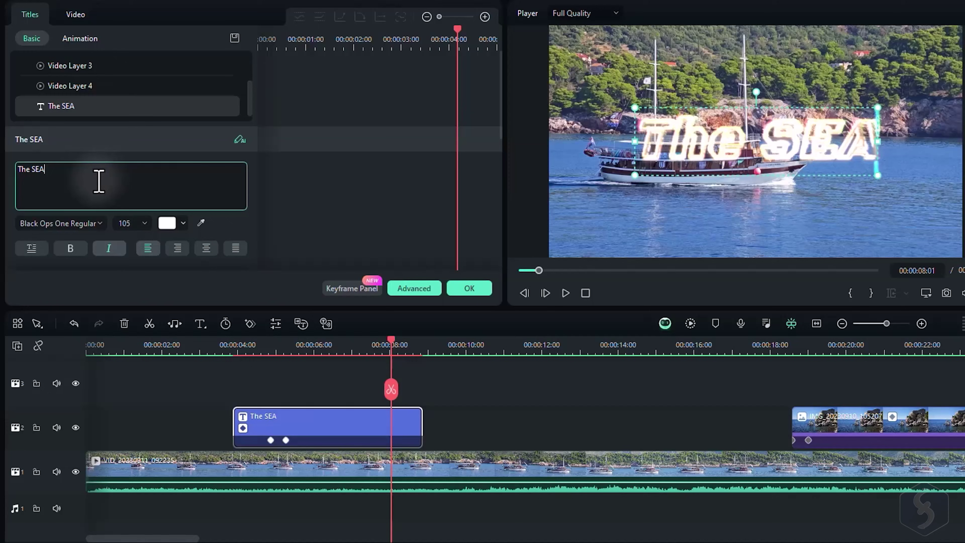
- Set the title font size to 120, widen it onto one line and centre it over the boat
click(137, 224)
text(100)
key(Return)
text(120)
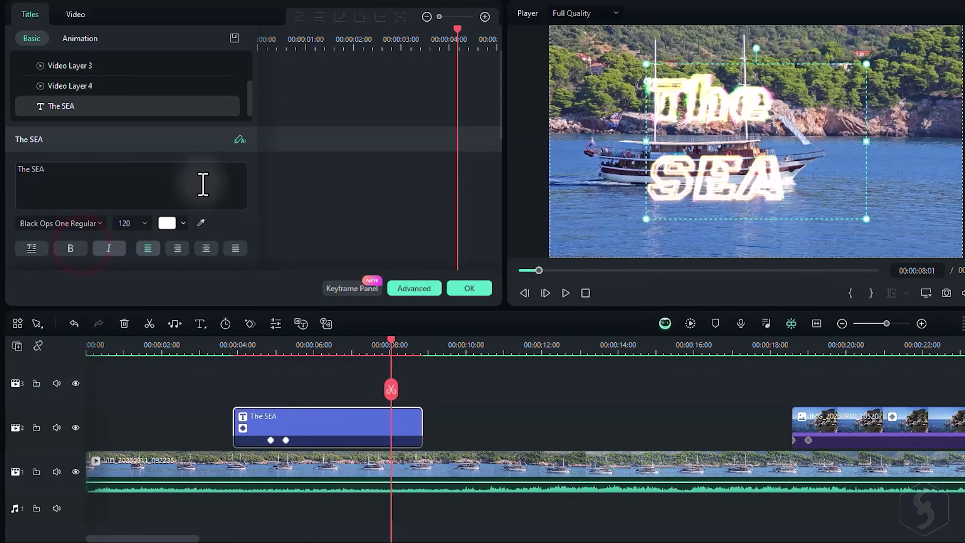
scroll(201, 186, down, 2)
scroll(209, 193, down, 4)
key(ctrl+z)
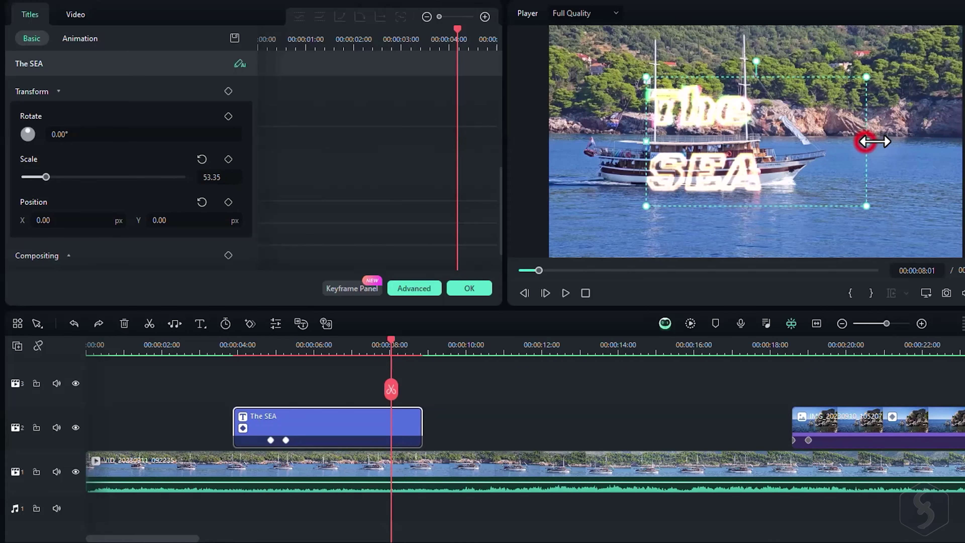
drag(866, 141, 913, 141)
drag(829, 116, 827, 147)
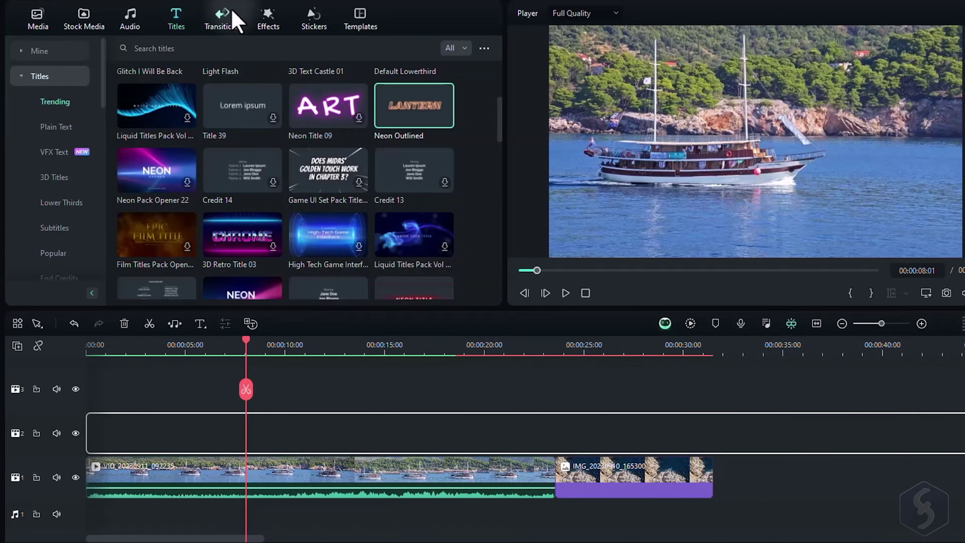
- Drop Orb 1 onto track 1, preview it, and slide it onto the boat clip's end at the rocky-coast cut
click(224, 19)
click(337, 171)
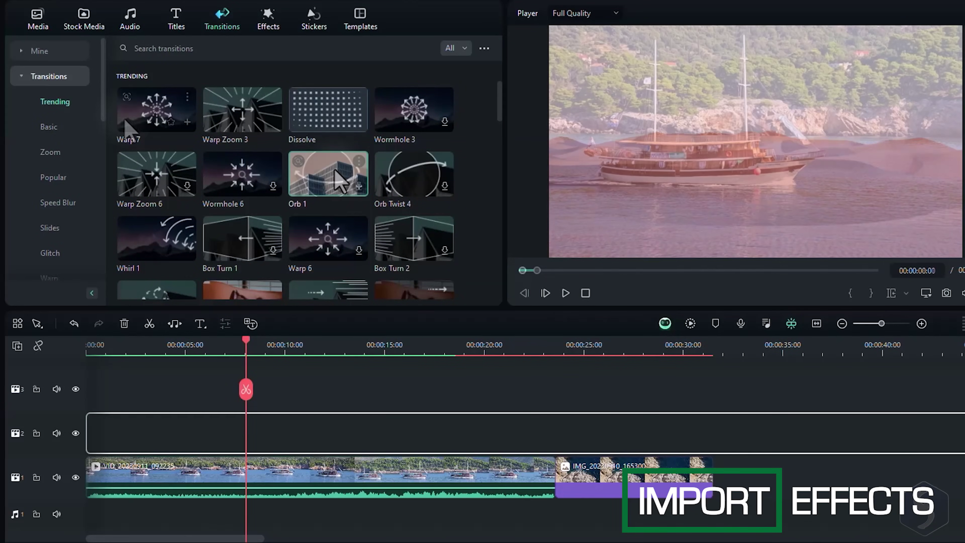
mouse_move(337, 170)
mouse_down()
mouse_move(99, 473)
mouse_move(89, 467)
mouse_up()
drag(340, 185, 532, 491)
click(491, 347)
click(565, 293)
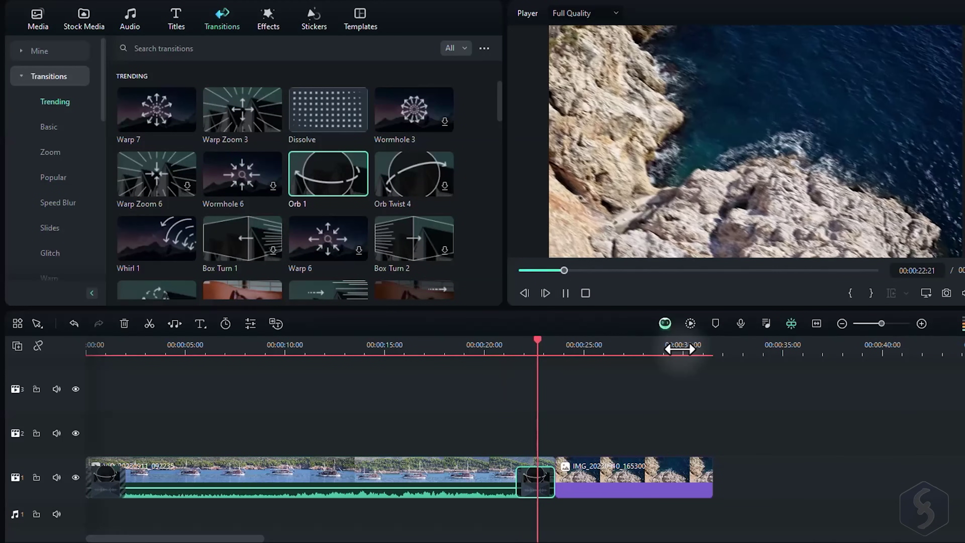
key(space)
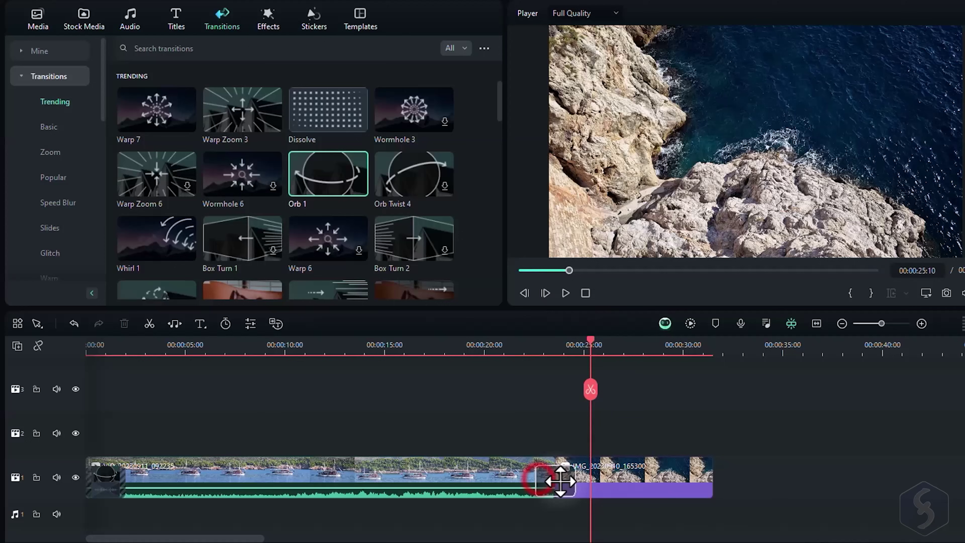
drag(580, 488, 556, 490)
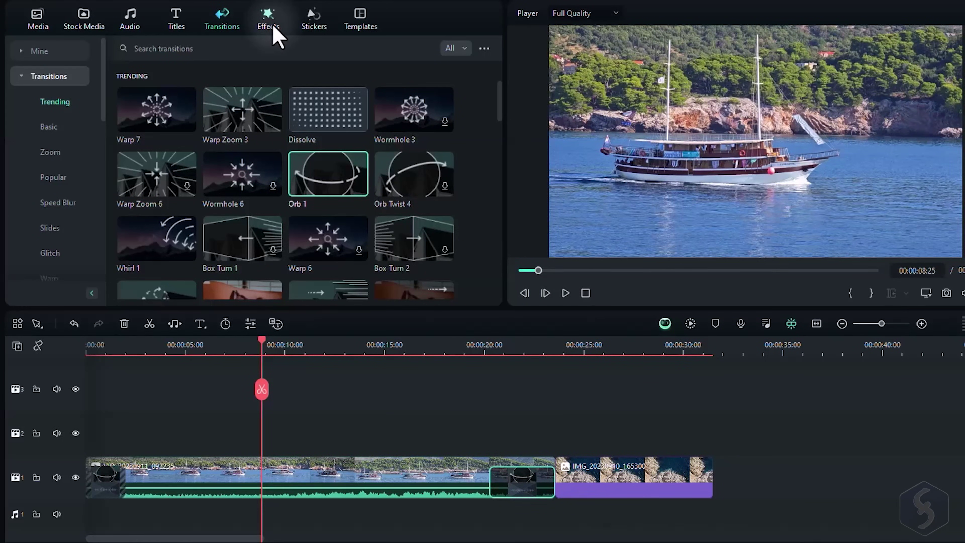
- Drag Aqua 2 onto the boat clip, scrub to preview it, and lower its opacity toward 38%
click(275, 28)
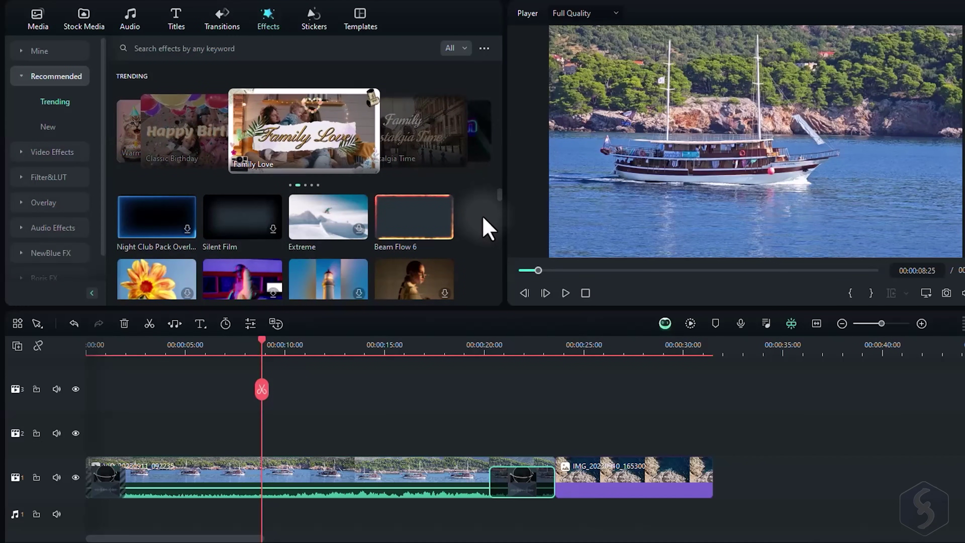
scroll(241, 160, down, 10)
drag(241, 142, 258, 488)
drag(271, 354, 360, 351)
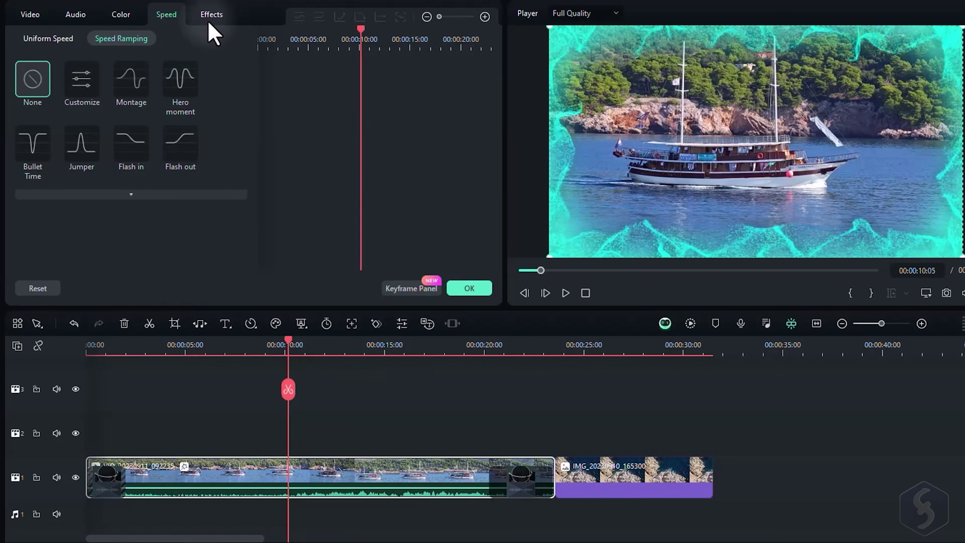
click(210, 19)
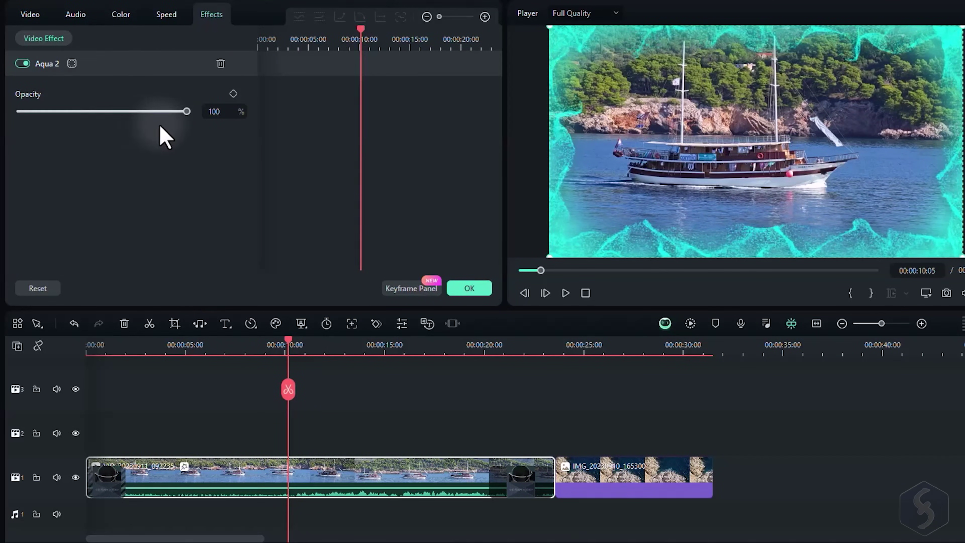
drag(186, 112, 116, 121)
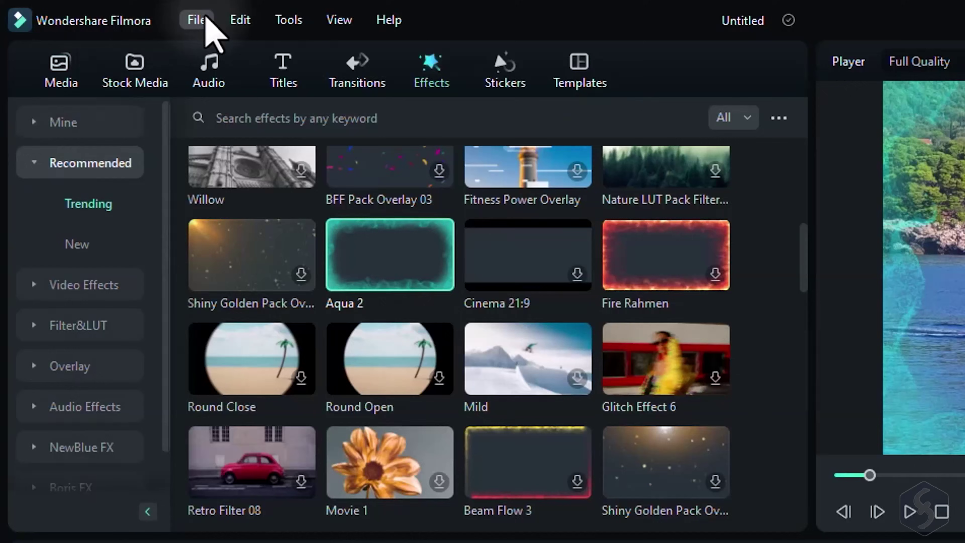
- Use Save Project As from the File menu to store the project as Untitled 1.wfp
click(198, 17)
click(258, 230)
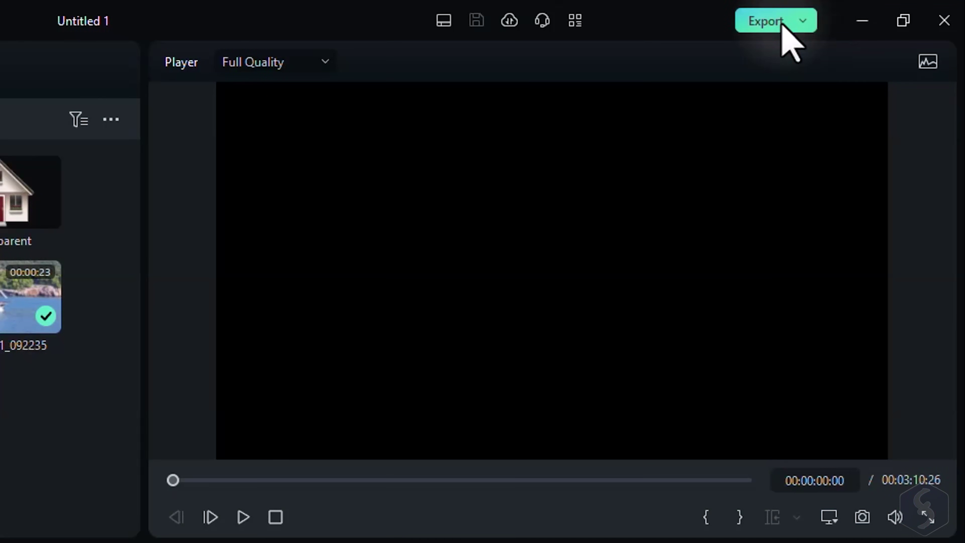
click(782, 24)
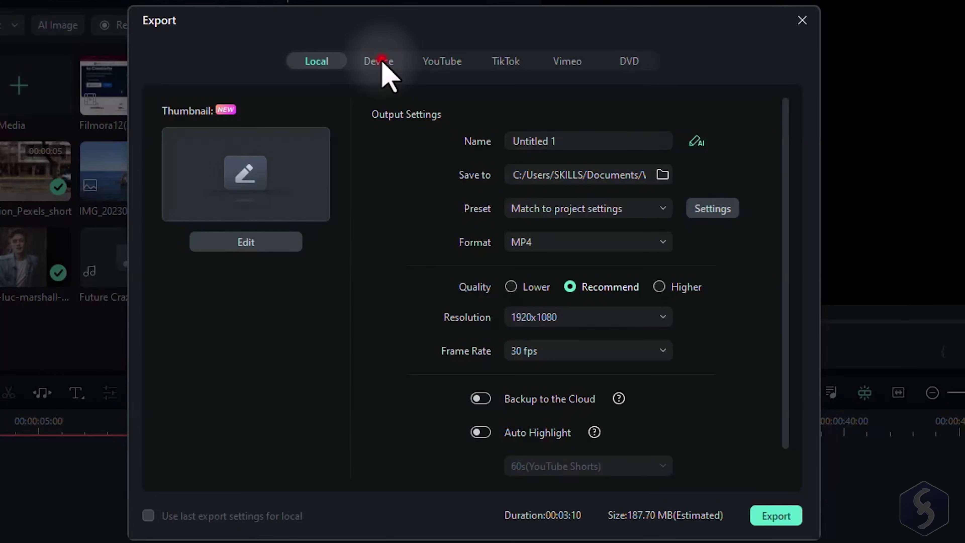
click(380, 61)
click(582, 243)
scroll(589, 409, down, 3)
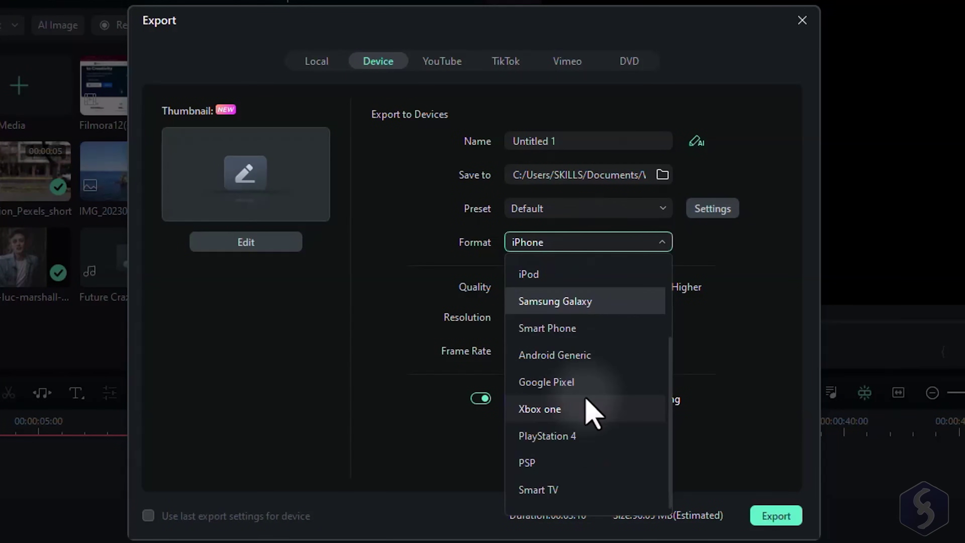
click(448, 62)
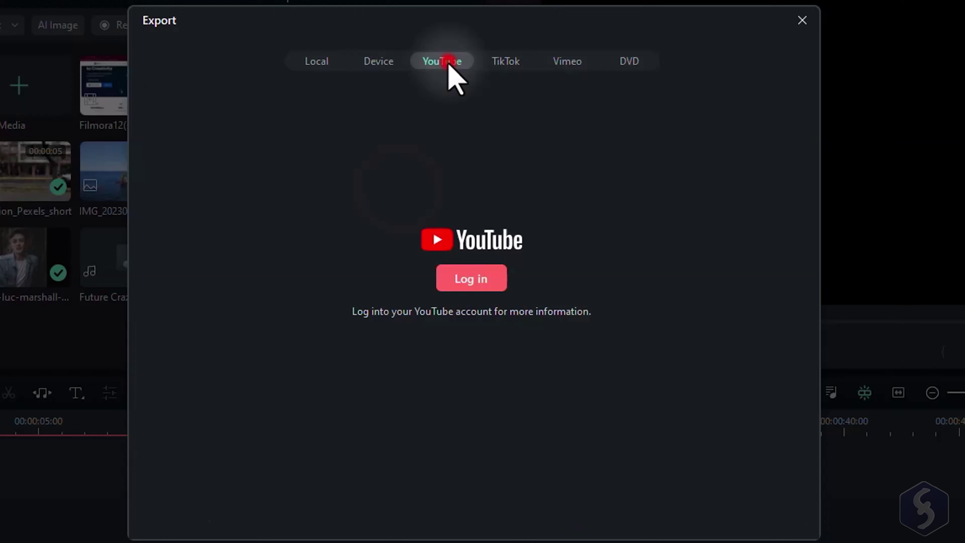
click(526, 61)
click(571, 62)
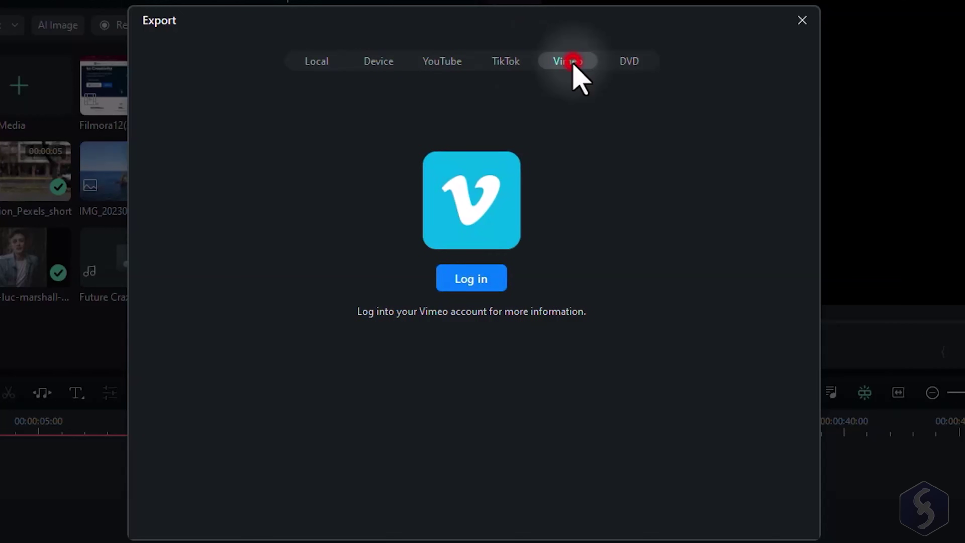
click(316, 61)
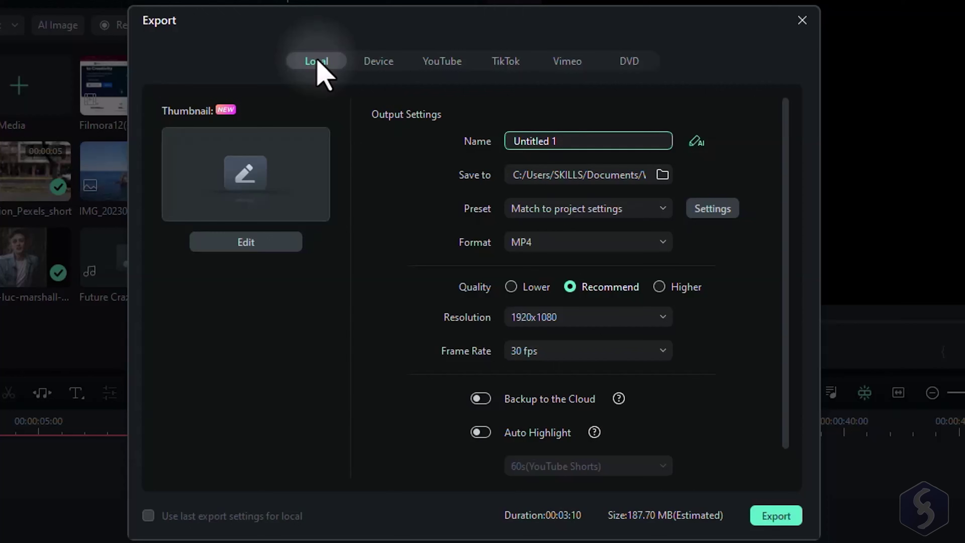
click(512, 133)
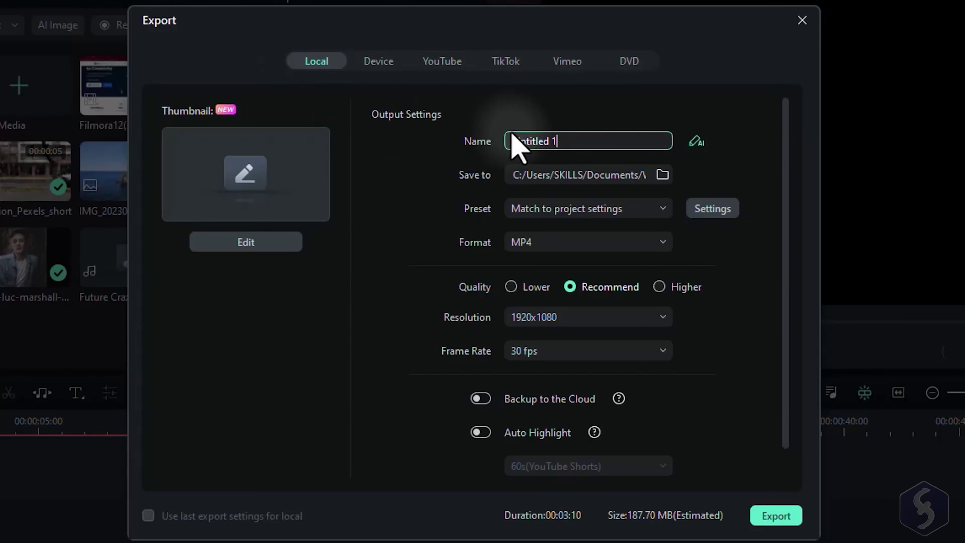
drag(570, 141, 512, 143)
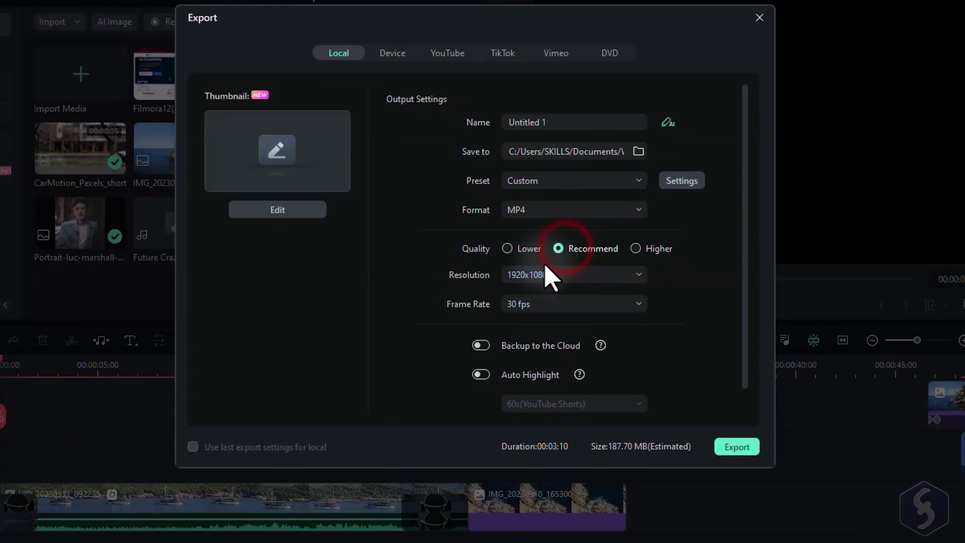
click(558, 275)
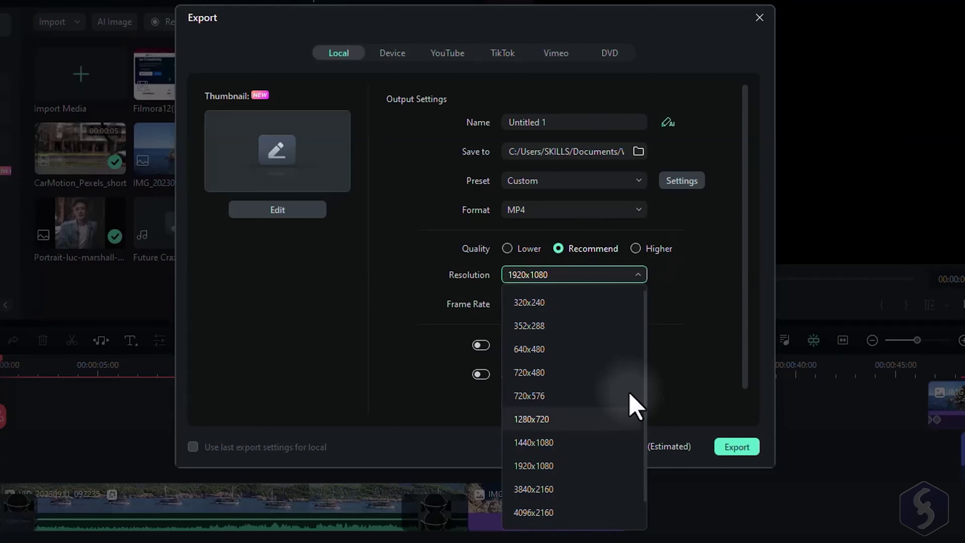
click(701, 314)
click(583, 306)
click(479, 346)
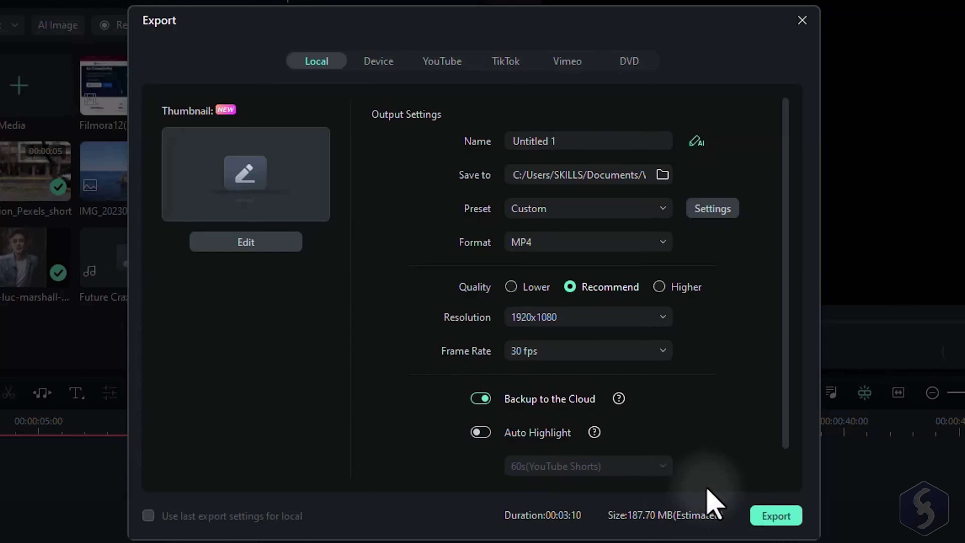
click(776, 510)
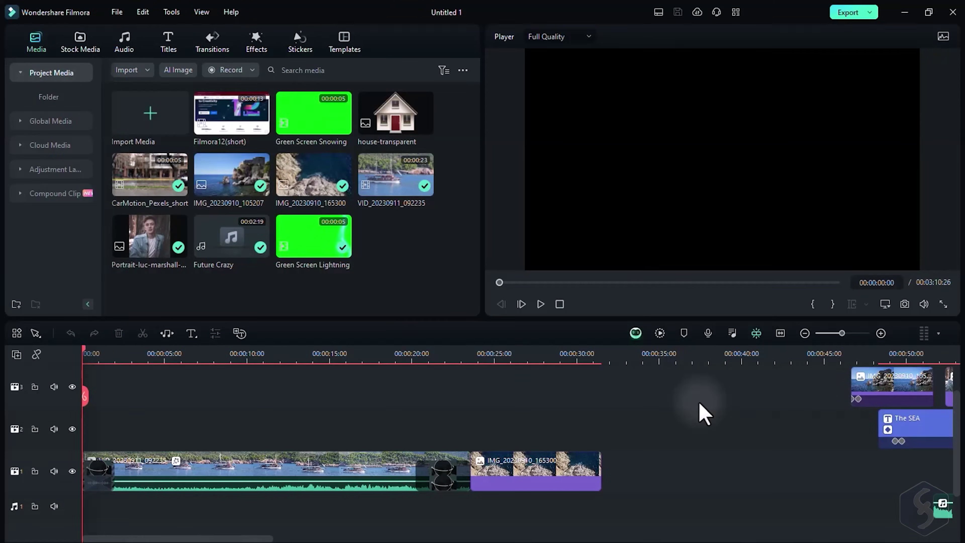